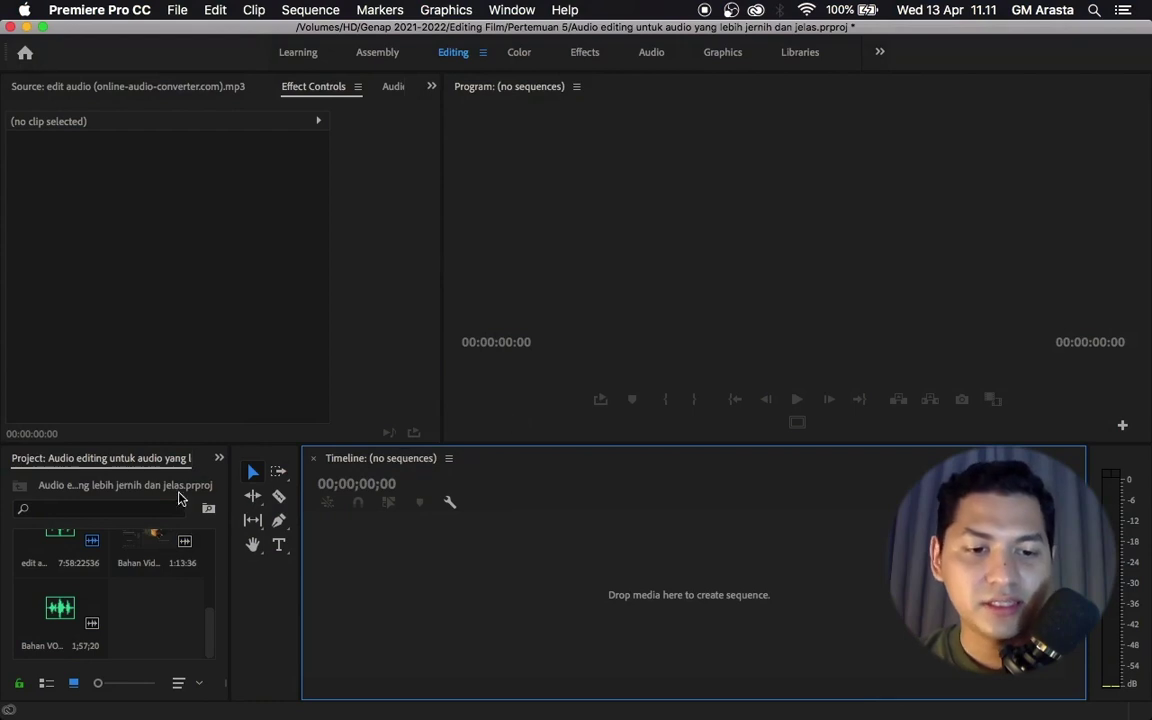
left_click(150, 570)
left_click(62, 612)
left_click(140, 558)
left_click(96, 604)
left_click(138, 551)
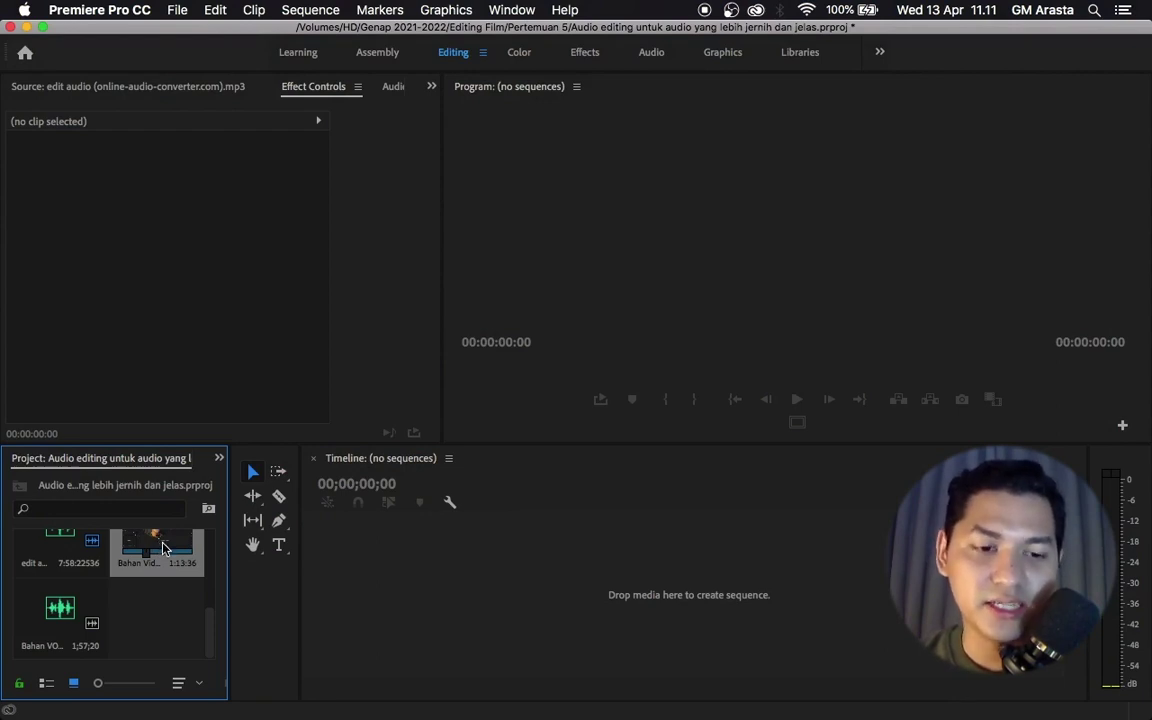
left_click(64, 612)
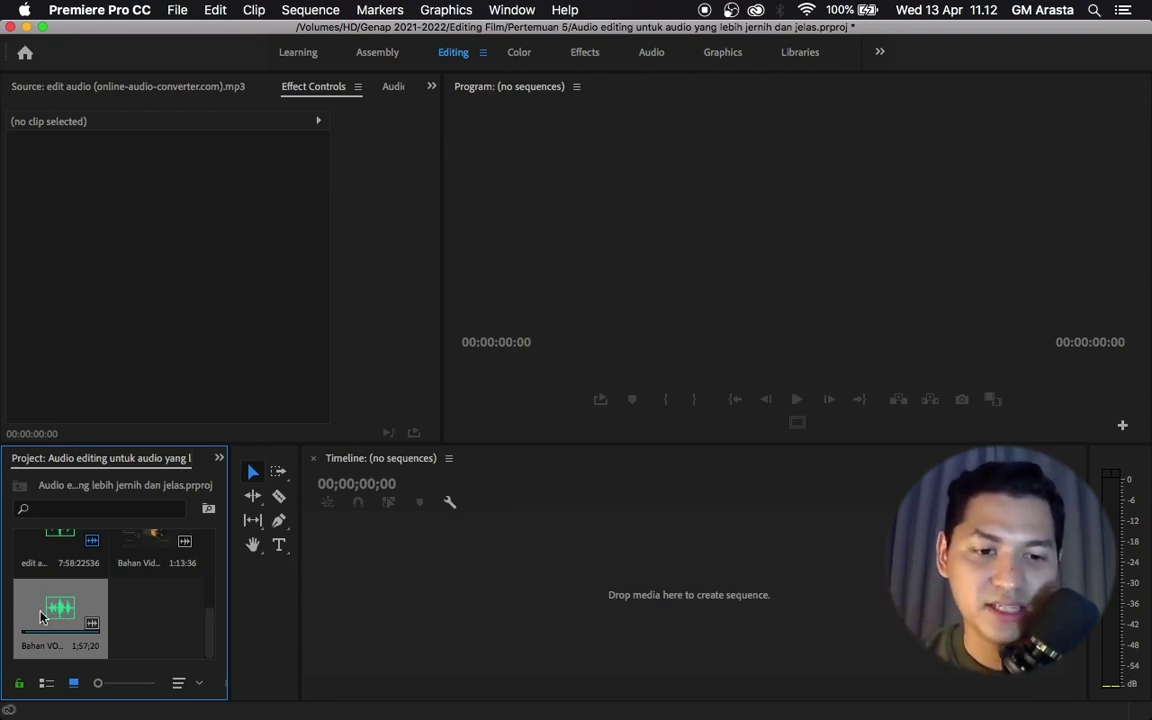
- Create a new sequence from the Bahan Video clip in the project
left_click(137, 550)
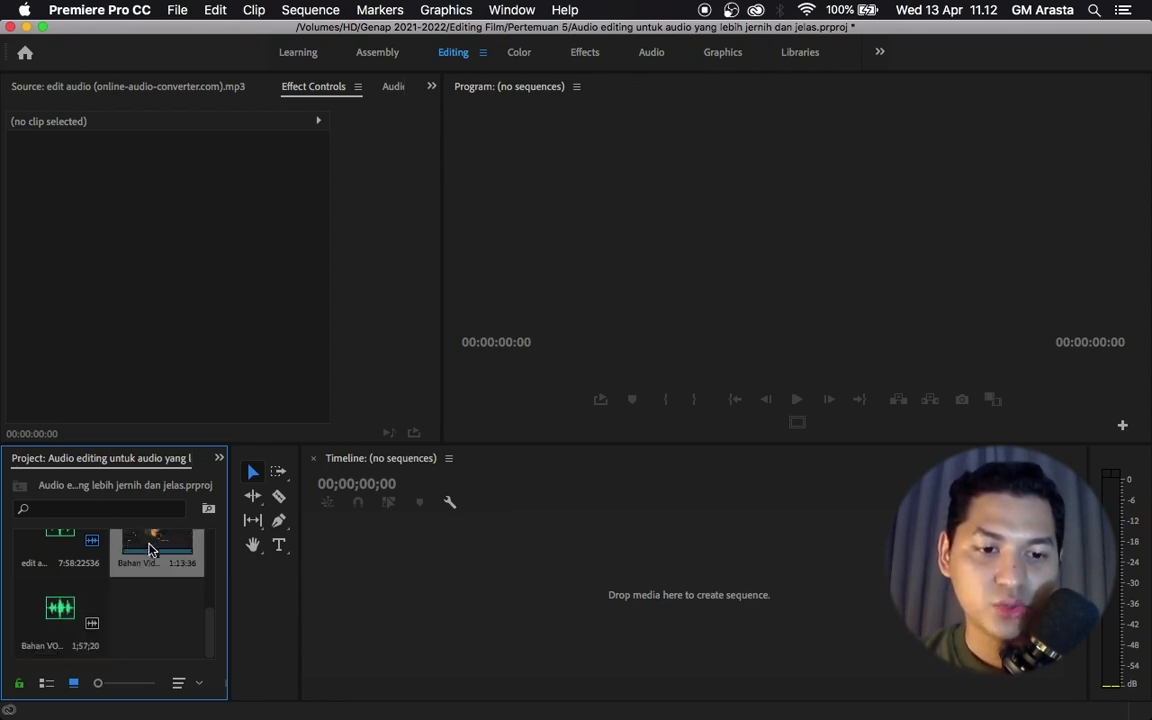
left_click_drag(150, 550, 380, 578)
left_click(570, 505)
left_click_drag(570, 505, 507, 552)
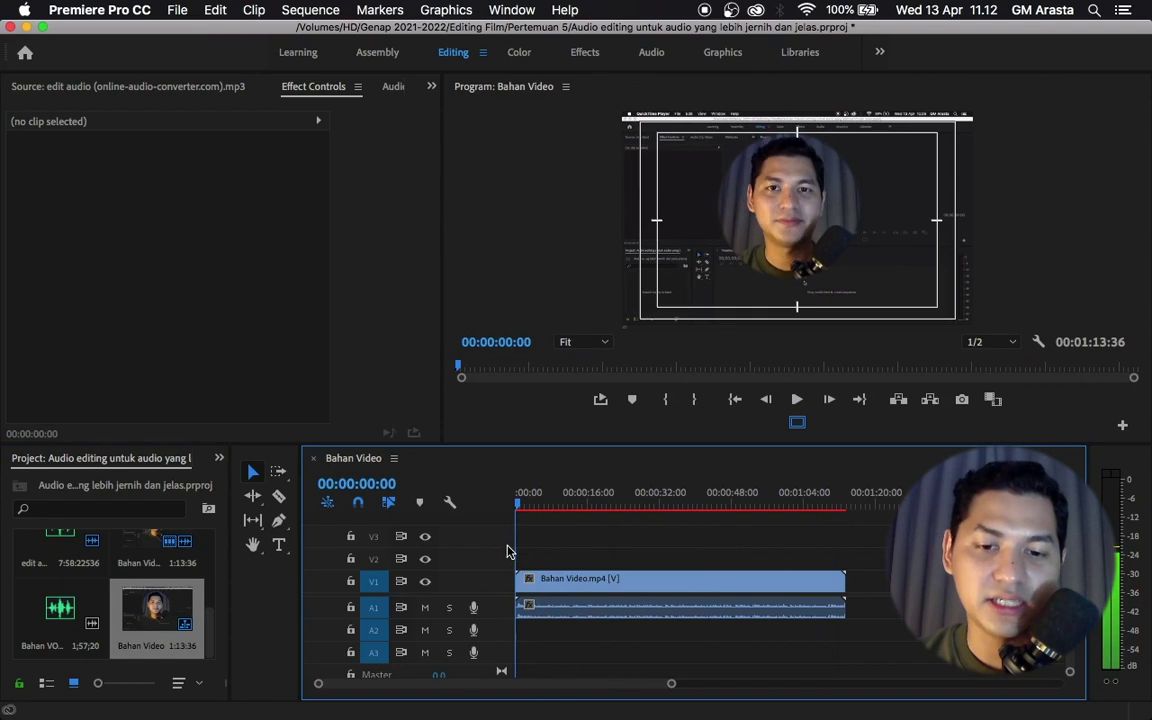
- Place the Bahan VO audio clip on track A2, starting at the beginning of the sequence
left_click(645, 605)
left_click(706, 545)
left_click(655, 607)
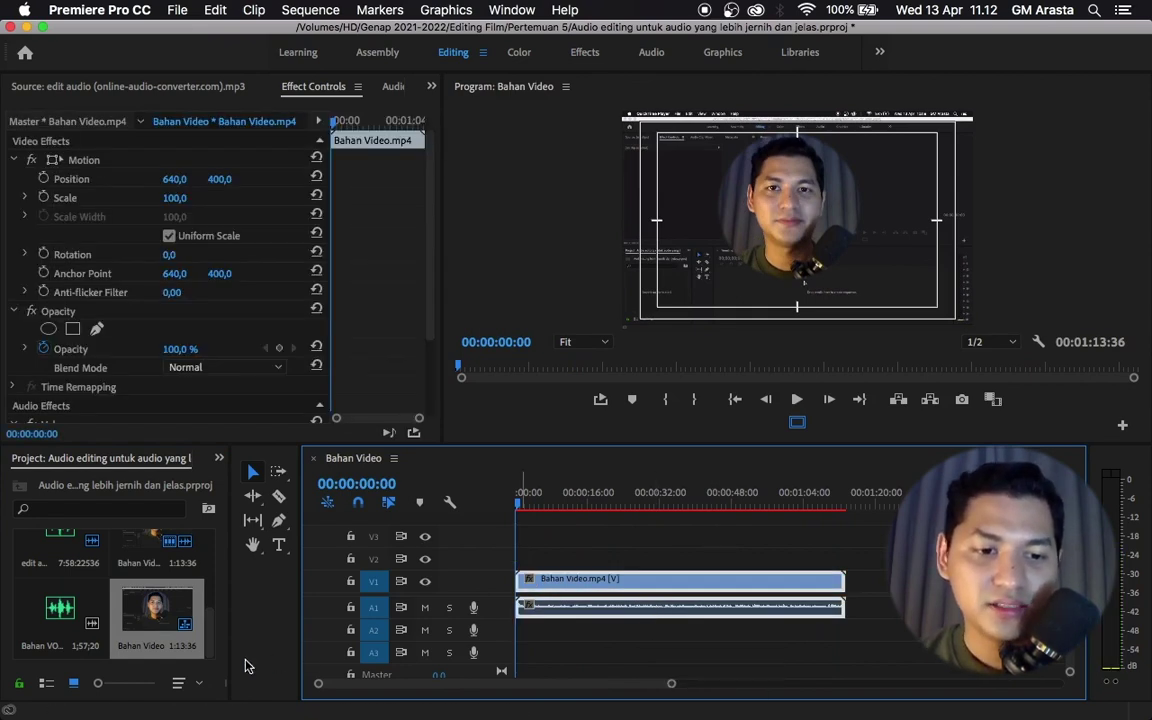
left_click_drag(52, 622, 531, 648)
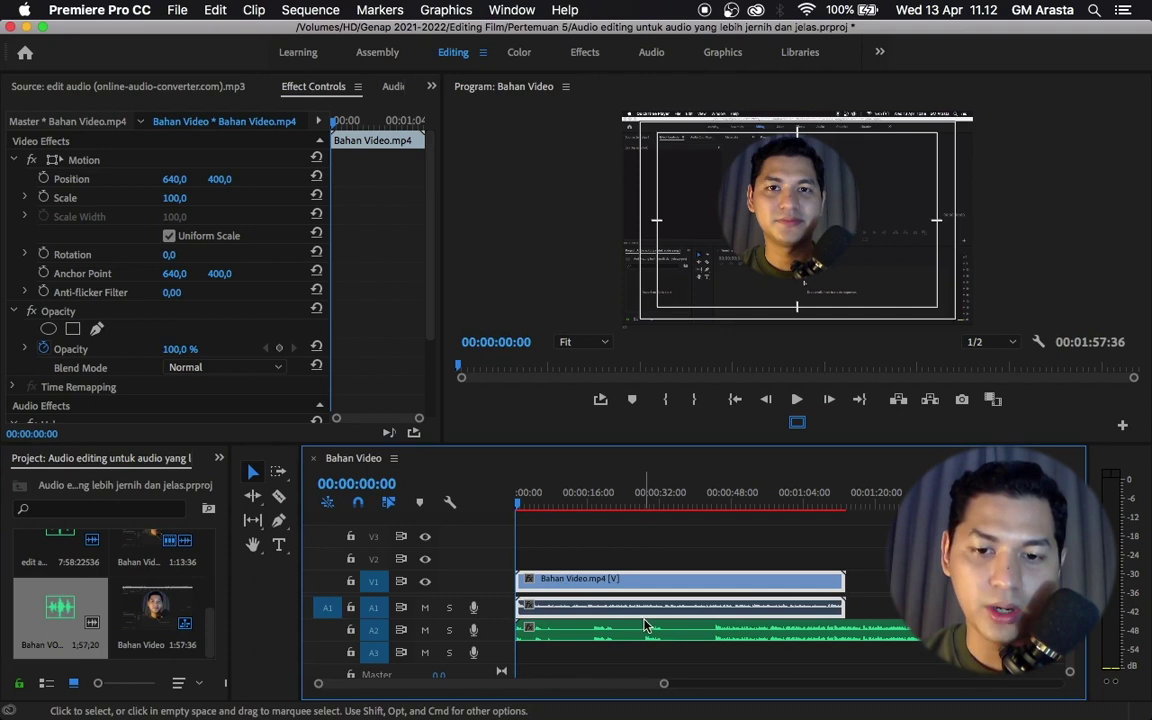
- Offset the Bahan Video clip to start at about 00:00:12:11, with Bahan VO at the sequence start
left_click_drag(672, 632, 720, 630)
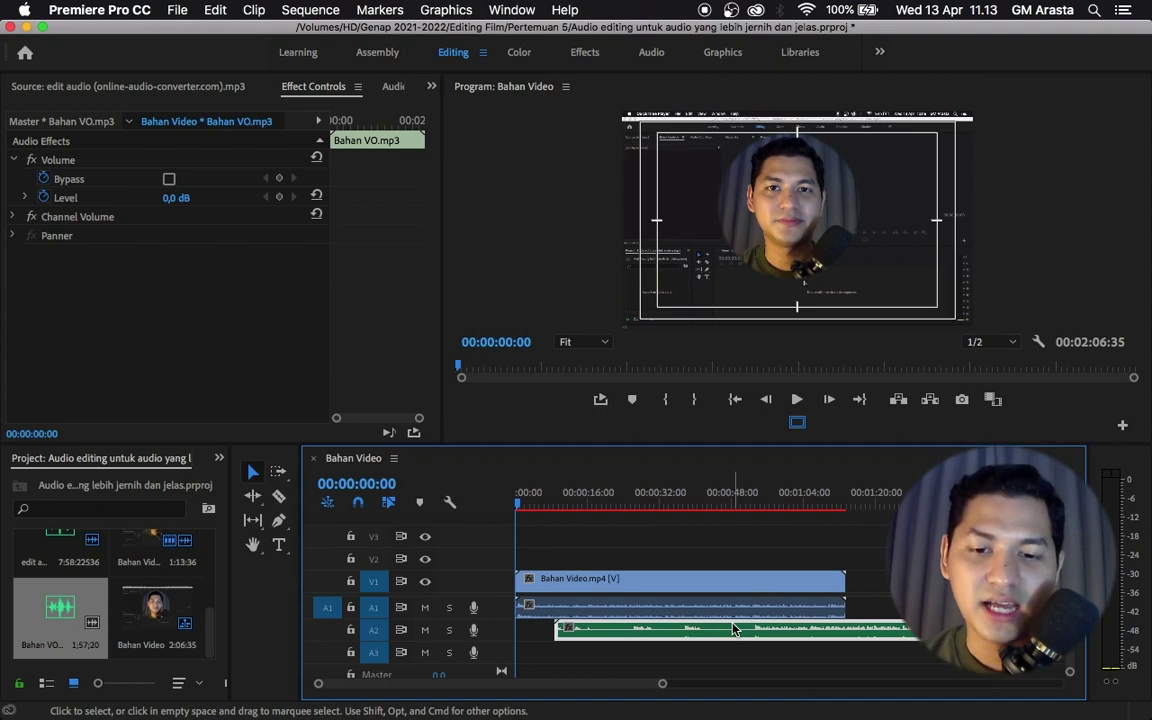
left_click_drag(826, 624, 800, 613)
left_click(760, 612)
left_click(777, 630)
left_click(778, 612)
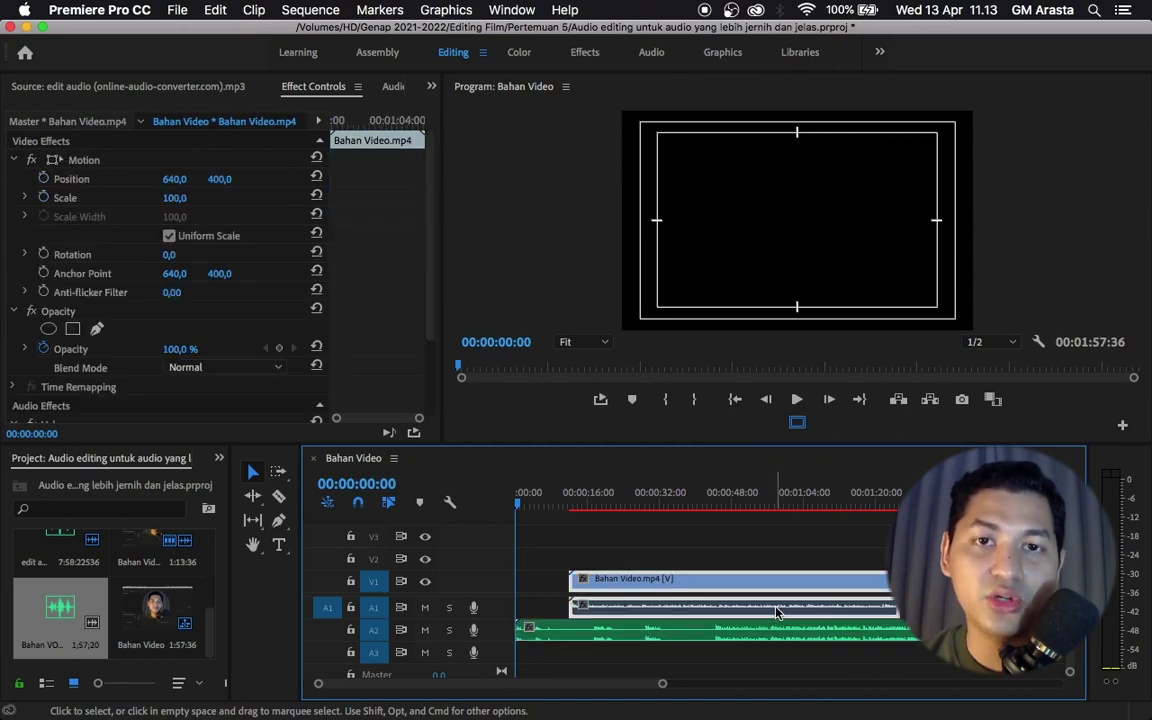
left_click(779, 632)
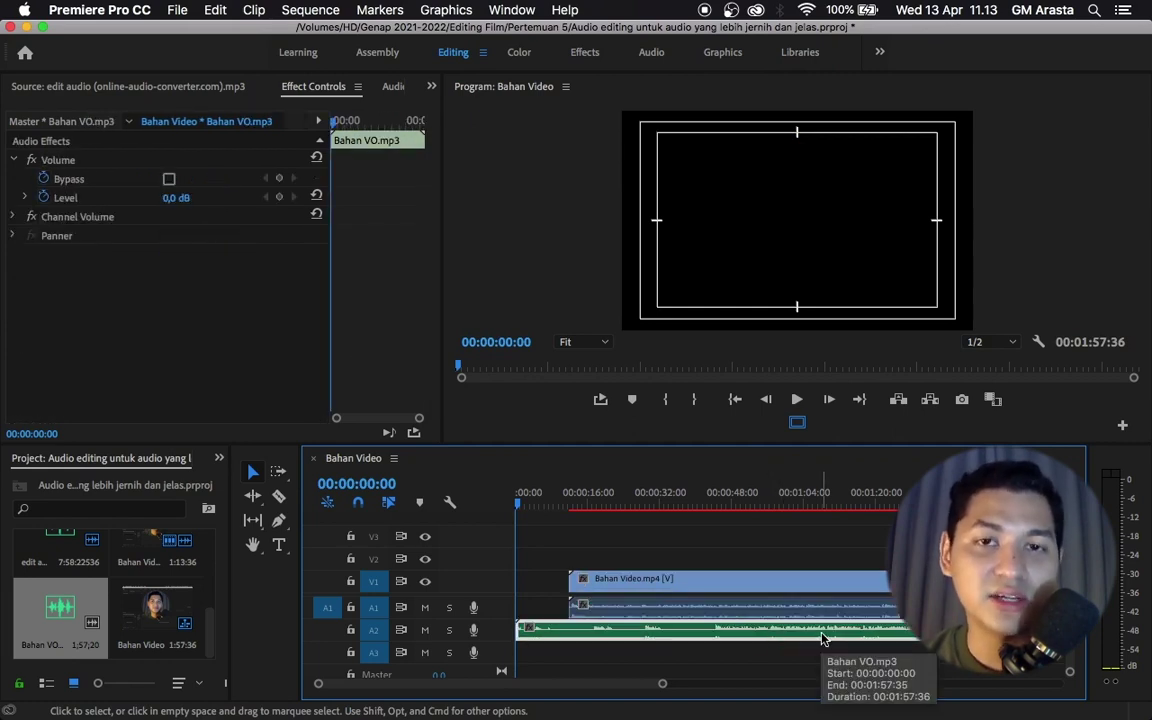
left_click(806, 610)
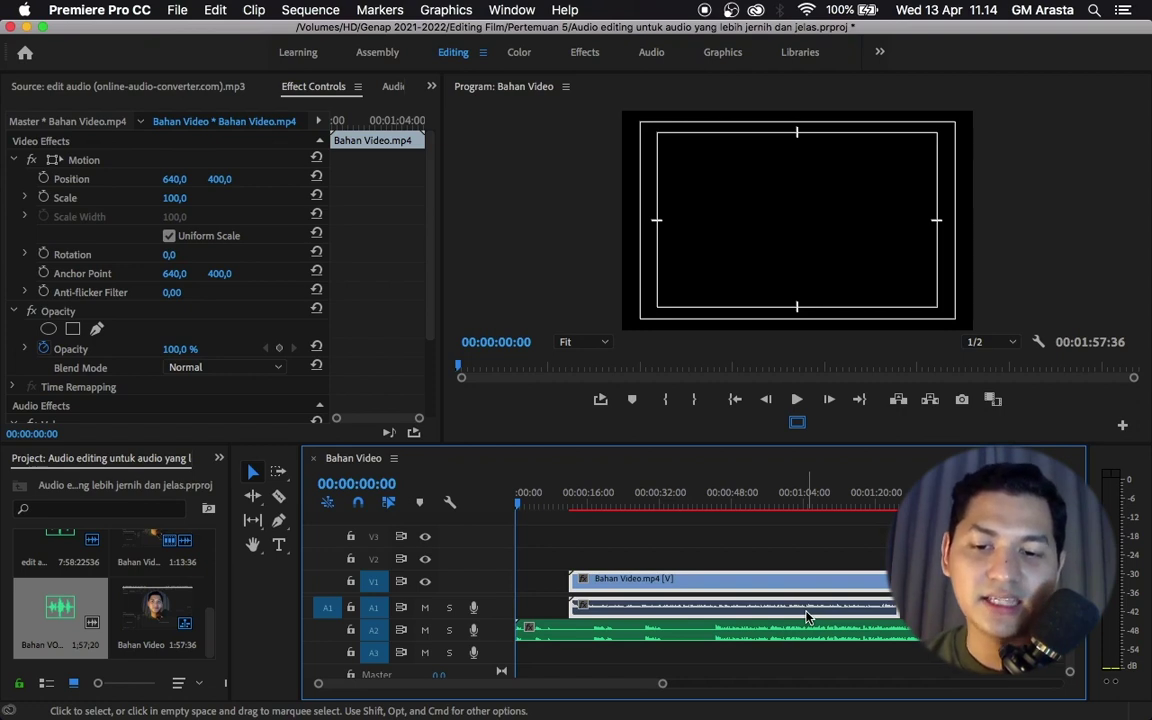
left_click(782, 540)
mouse_move(575, 672)
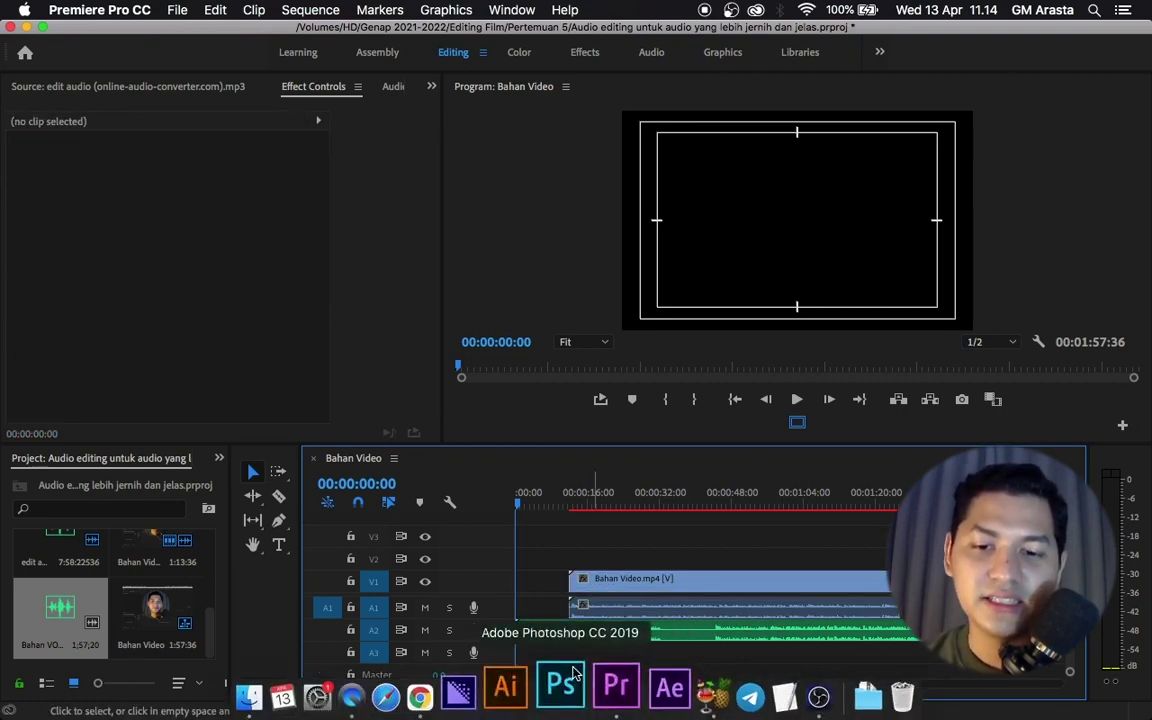
left_click(750, 606)
left_click(731, 638)
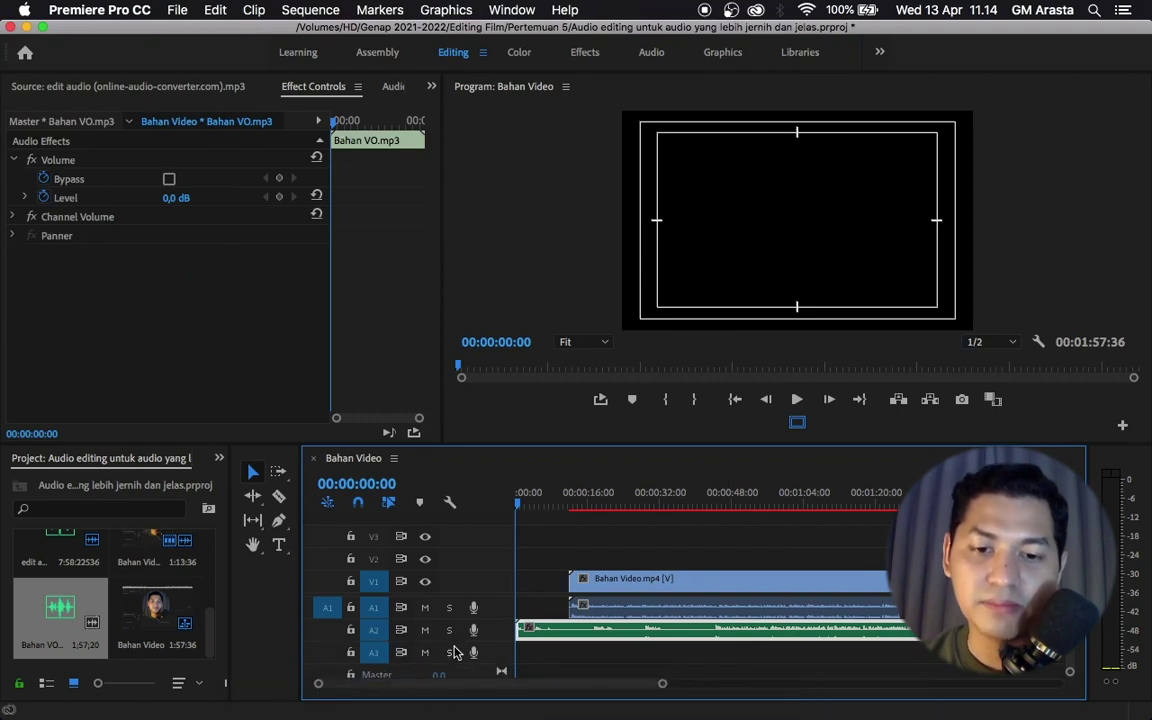
left_click(641, 614)
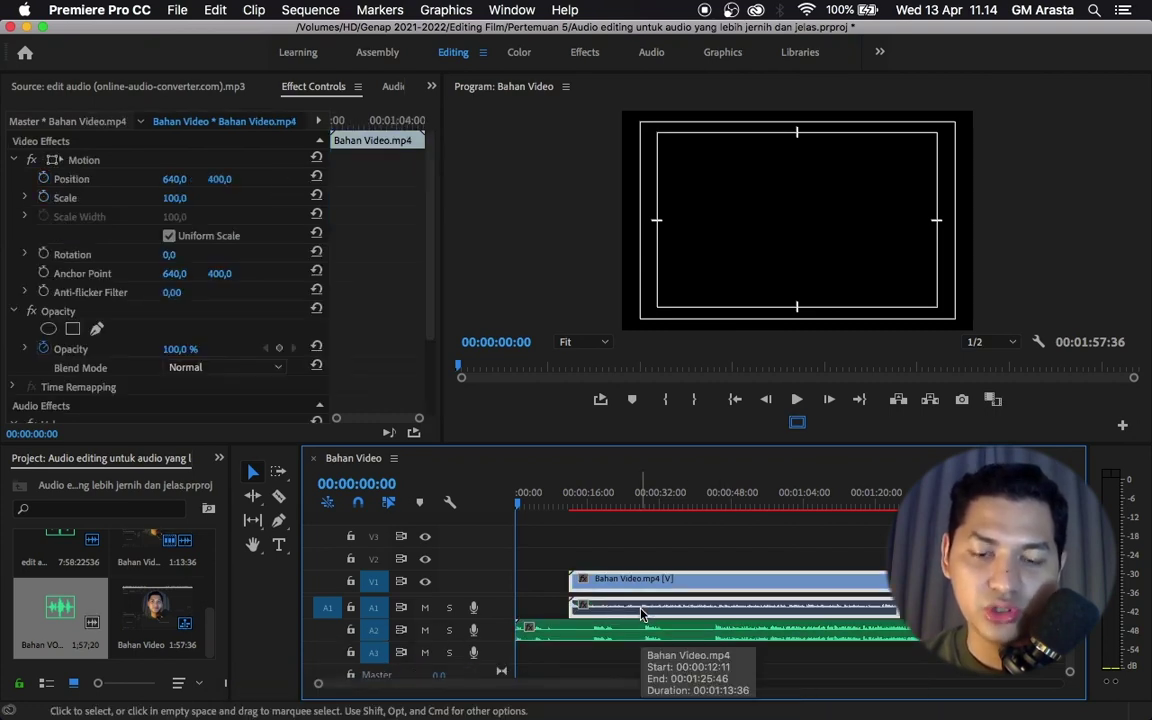
left_click(610, 634)
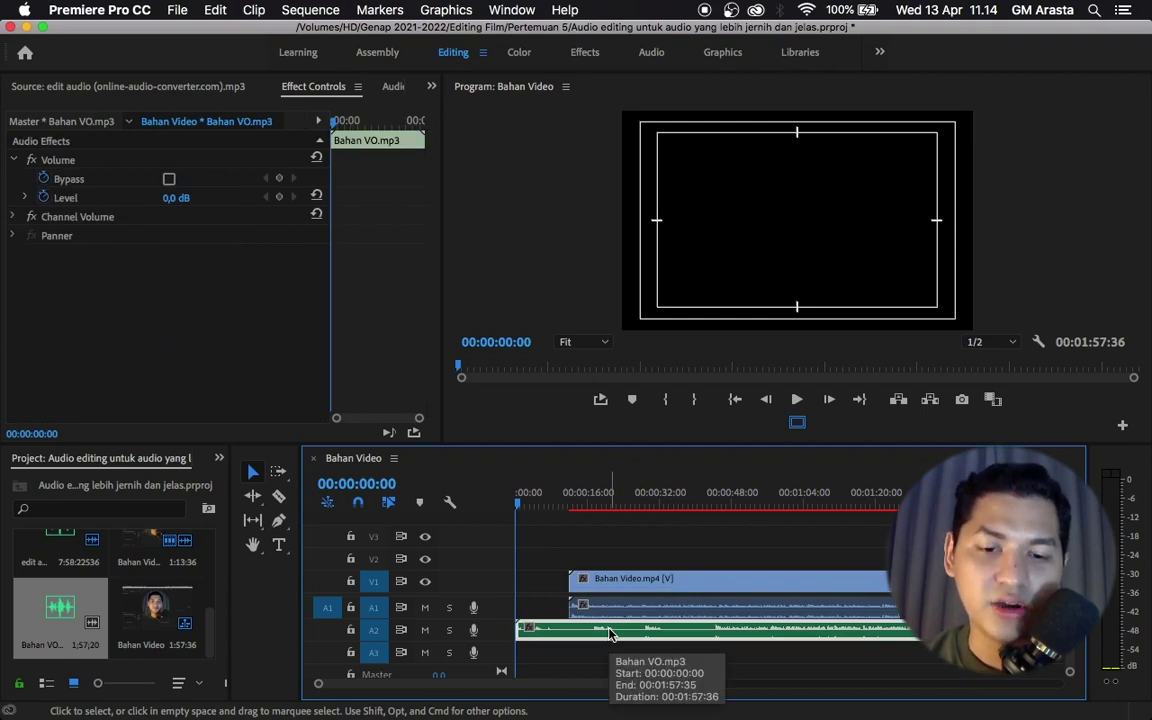
left_click(636, 610)
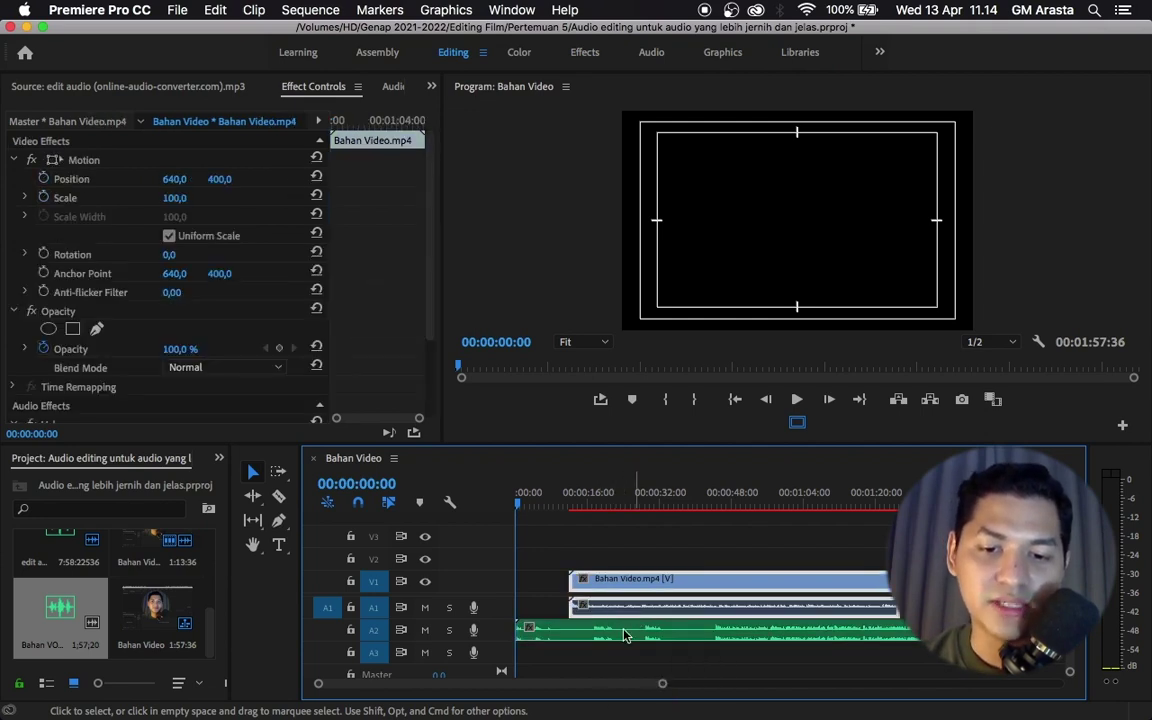
- Synchronize the Bahan VO and Bahan Video clips by audio, using track channel 1
left_click(622, 636)
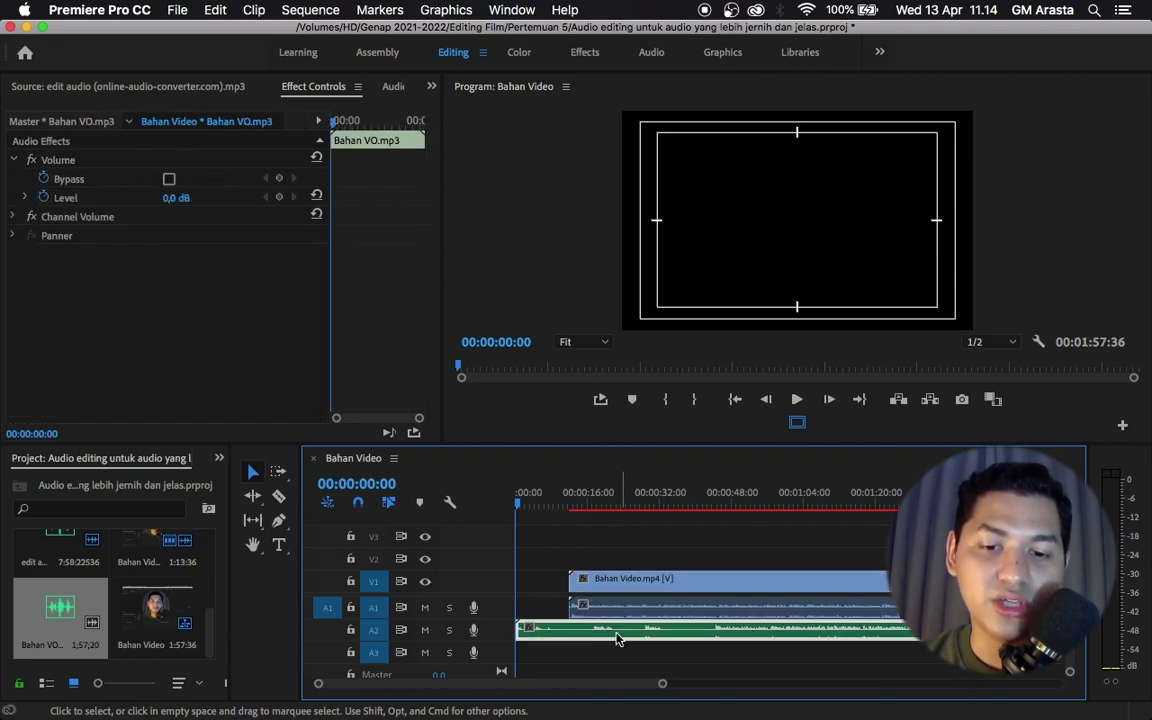
left_click(632, 610, "shift")
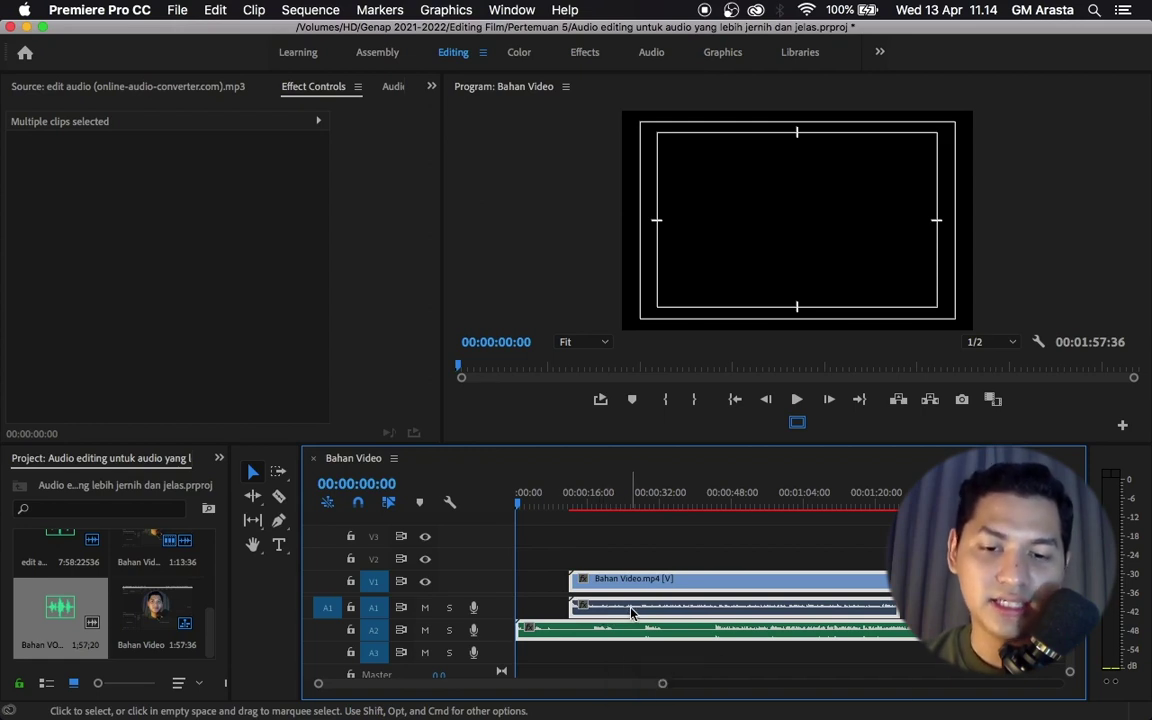
right_click(631, 613)
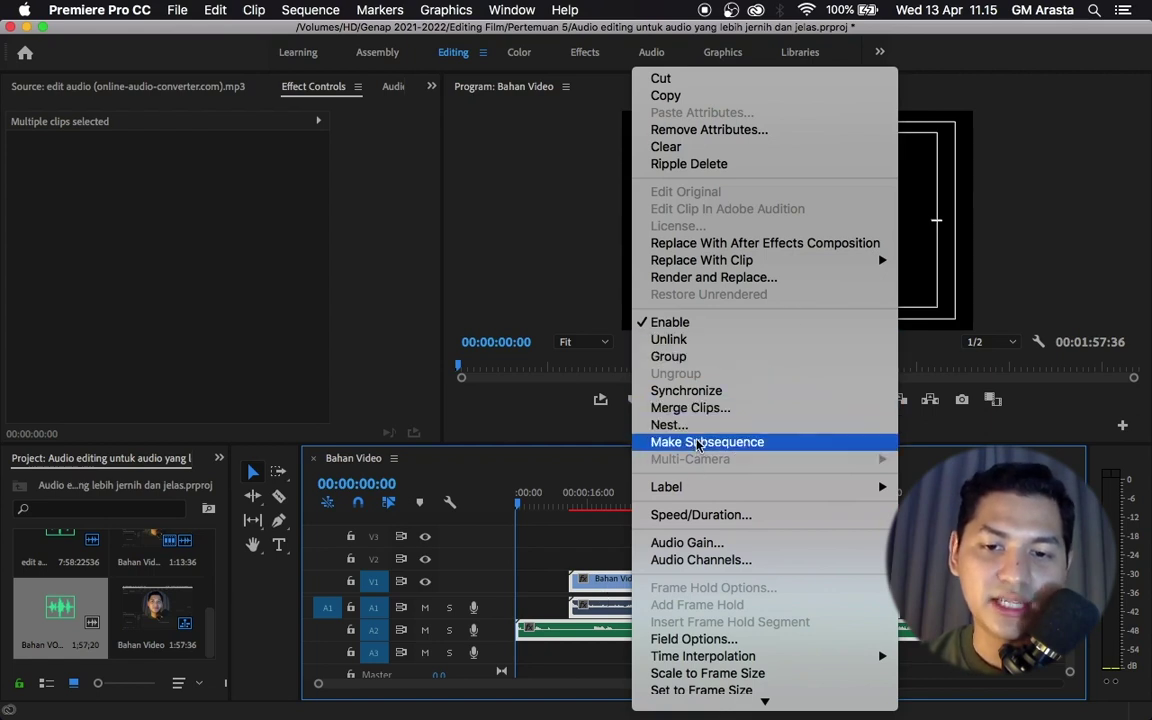
left_click(697, 392)
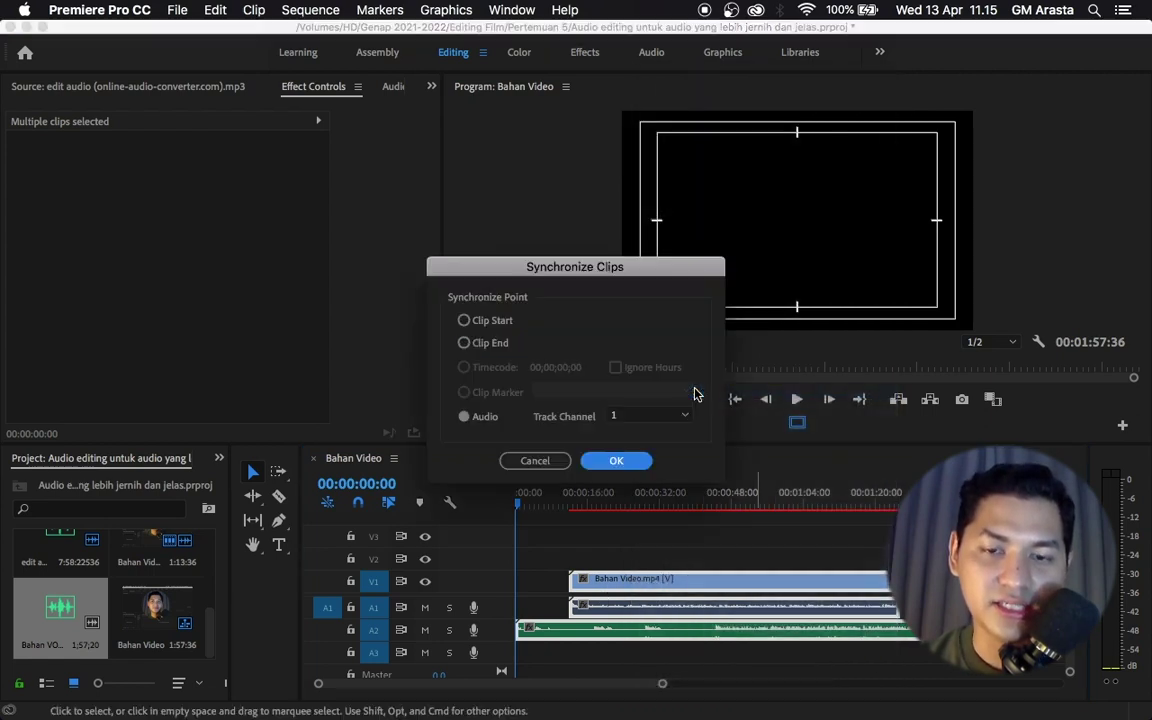
left_click_drag(567, 267, 546, 202)
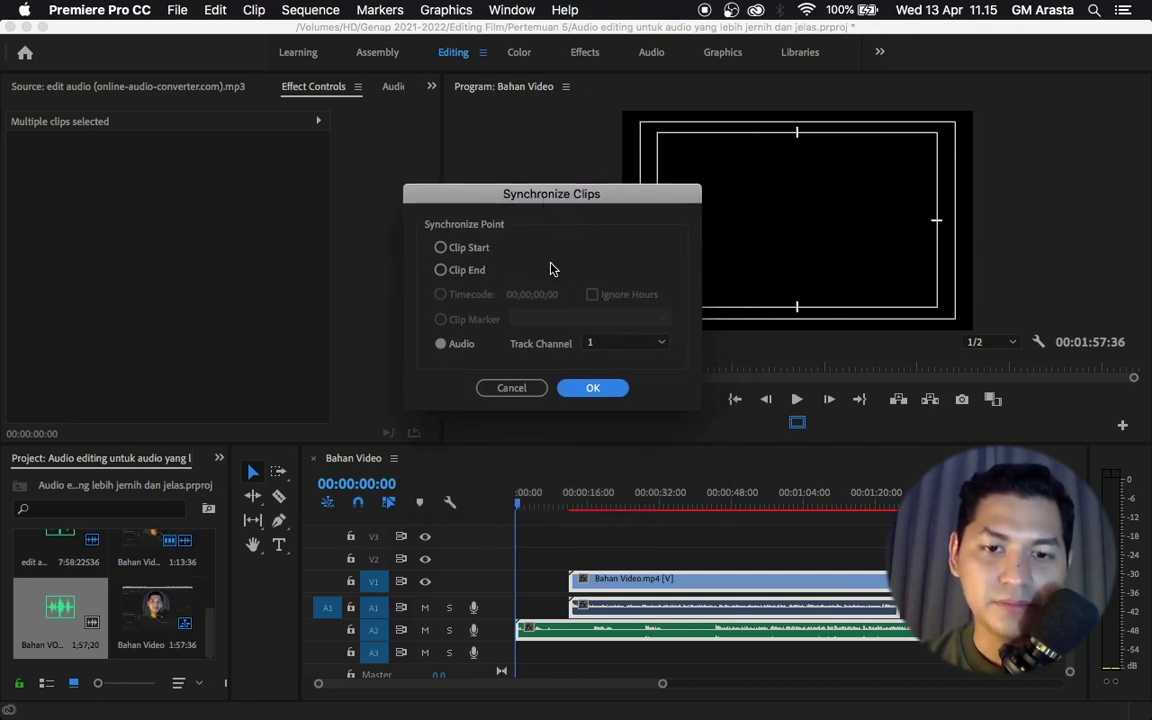
left_click(594, 387)
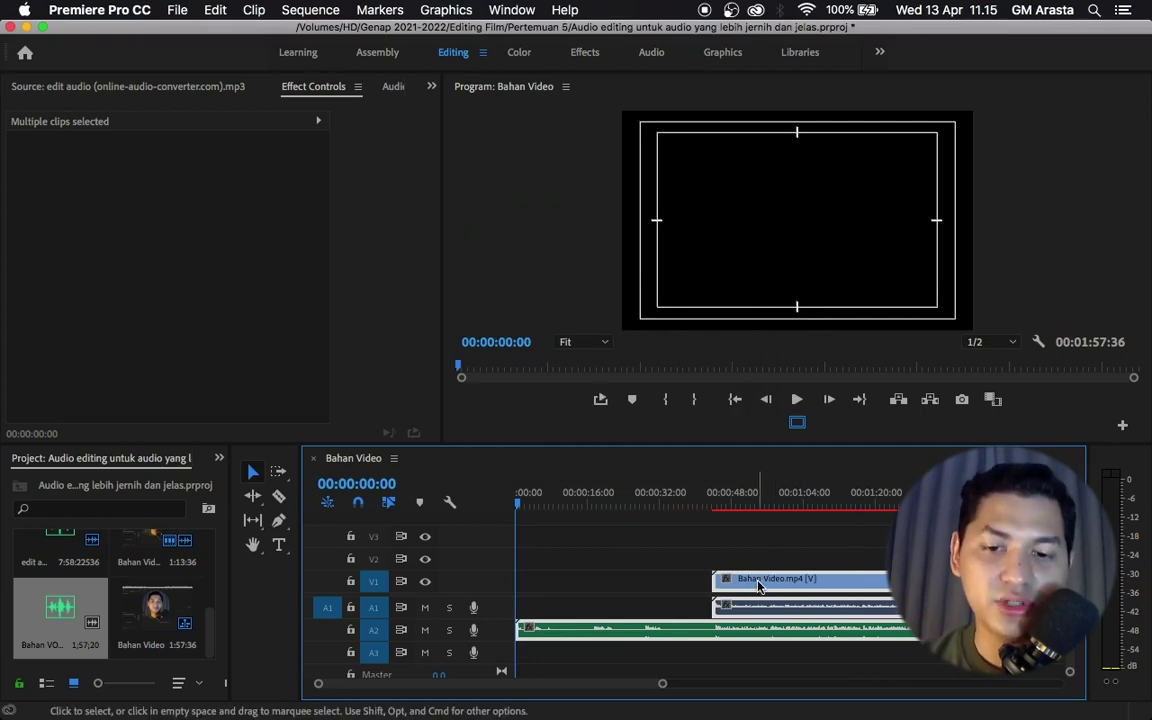
- Examine how the video's own audio and the Bahan VO waveform line up around 00:00:44:45
left_click(692, 548)
left_click(673, 634)
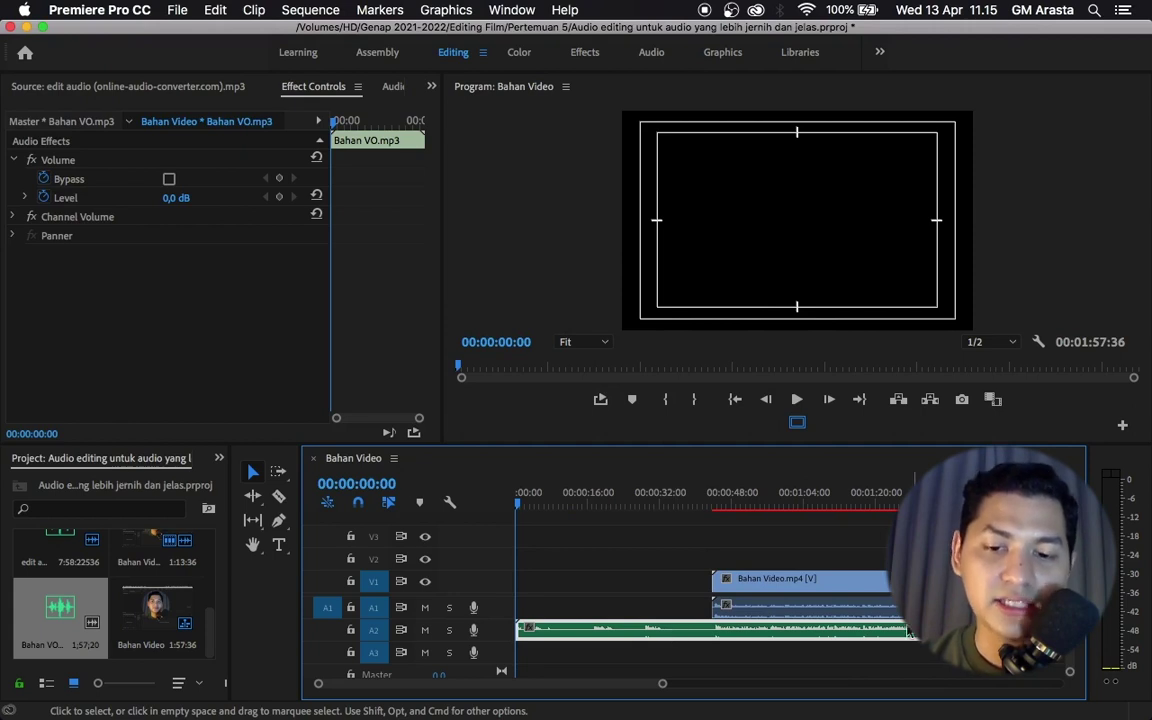
left_click(697, 588)
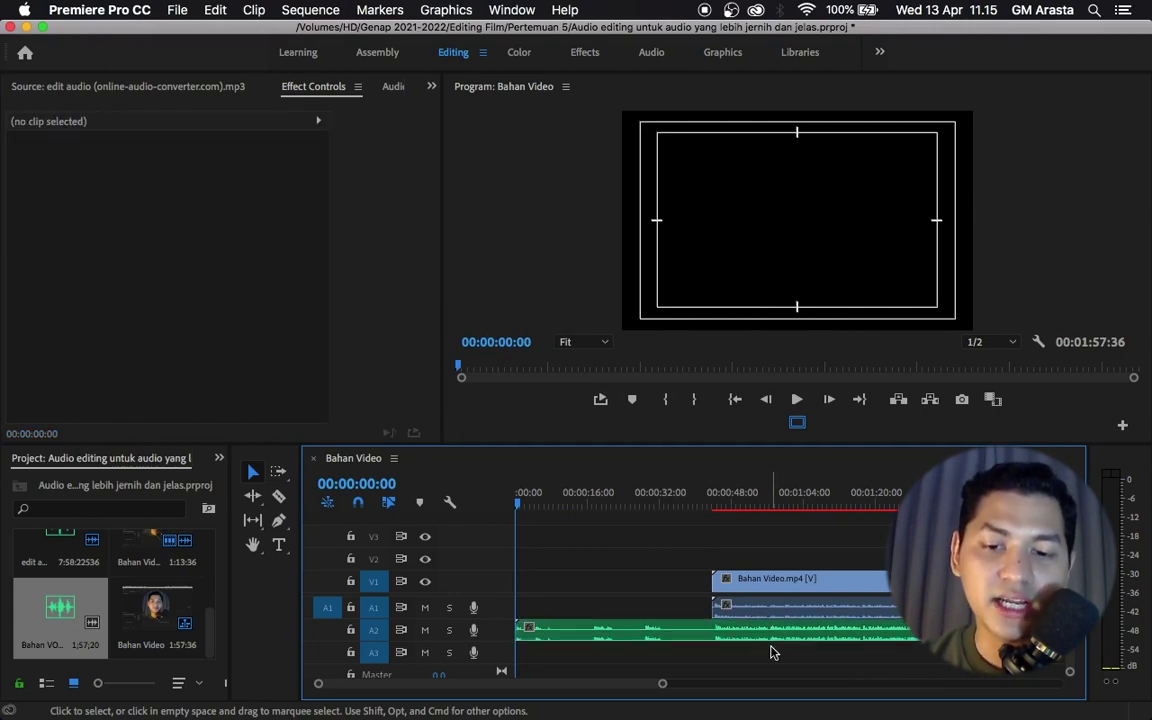
left_click(714, 486)
key("=")
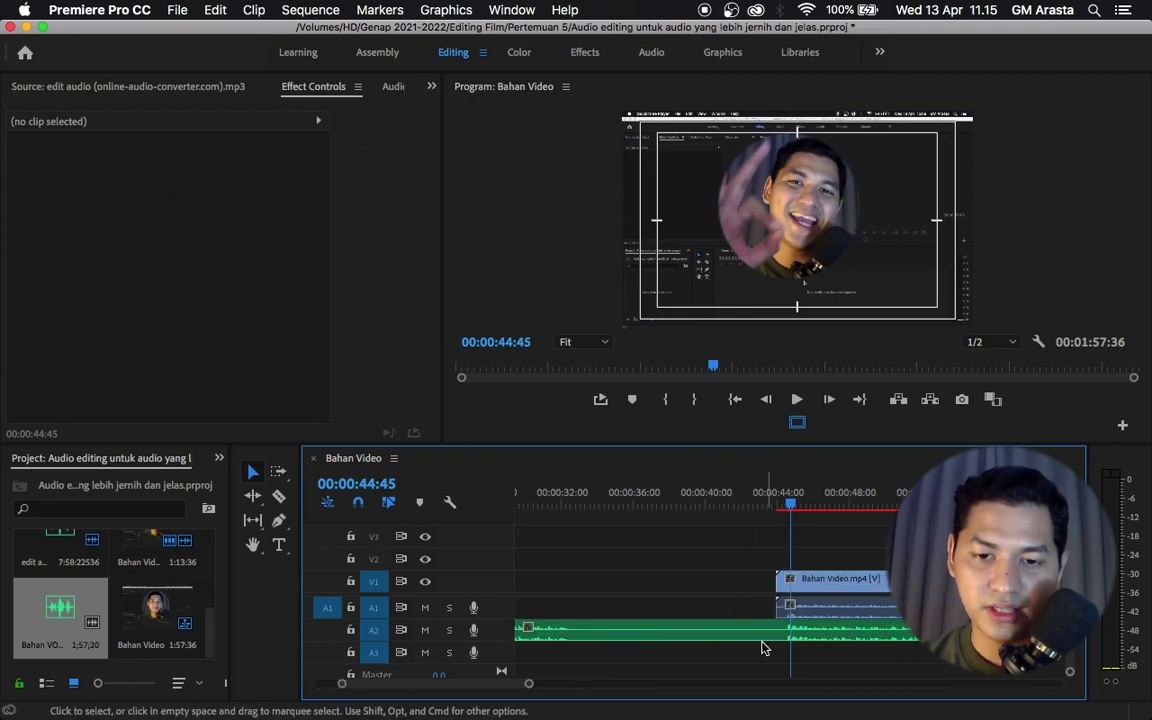
scroll(589, 679, "right", 5)
left_click(597, 612)
key("=")
key("=")
key("=")
left_click(828, 627)
left_click(828, 610)
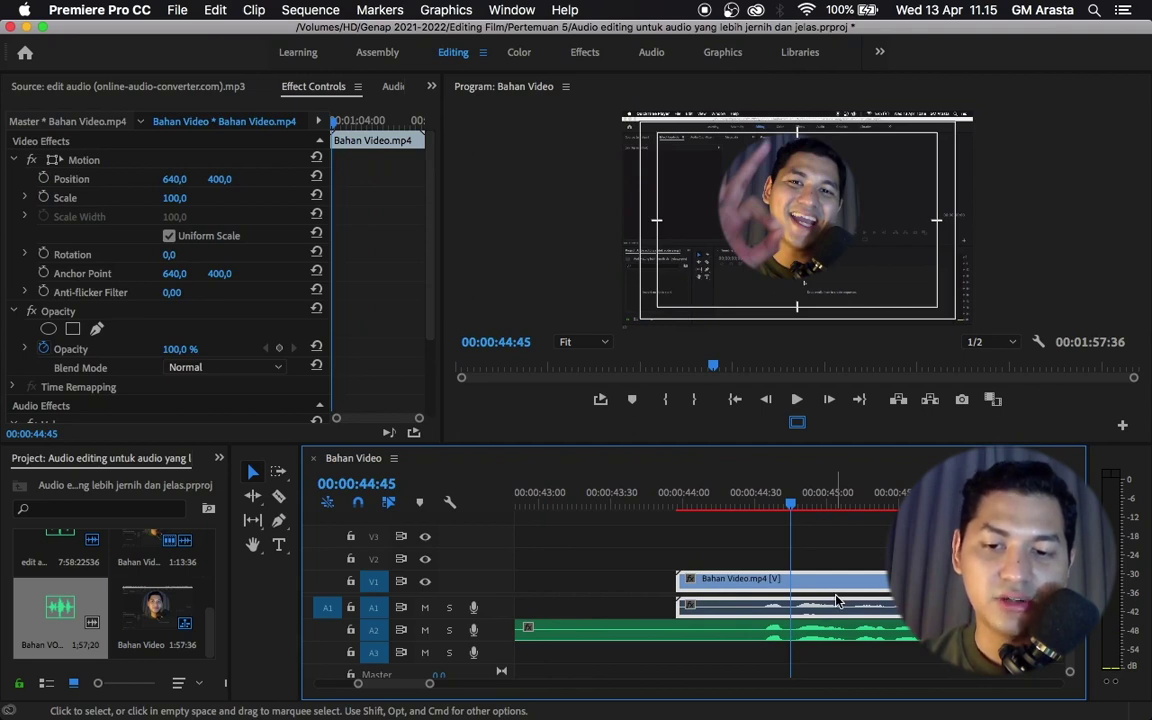
left_click(830, 632)
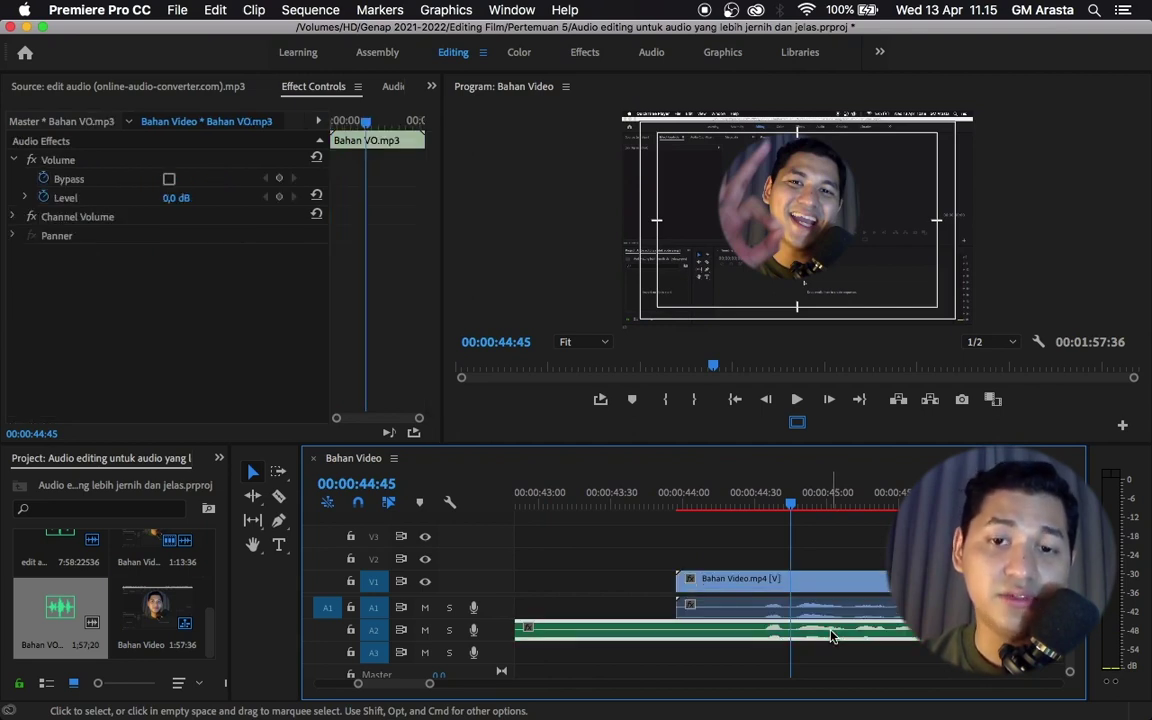
key("-")
key("-")
key("-")
key("-")
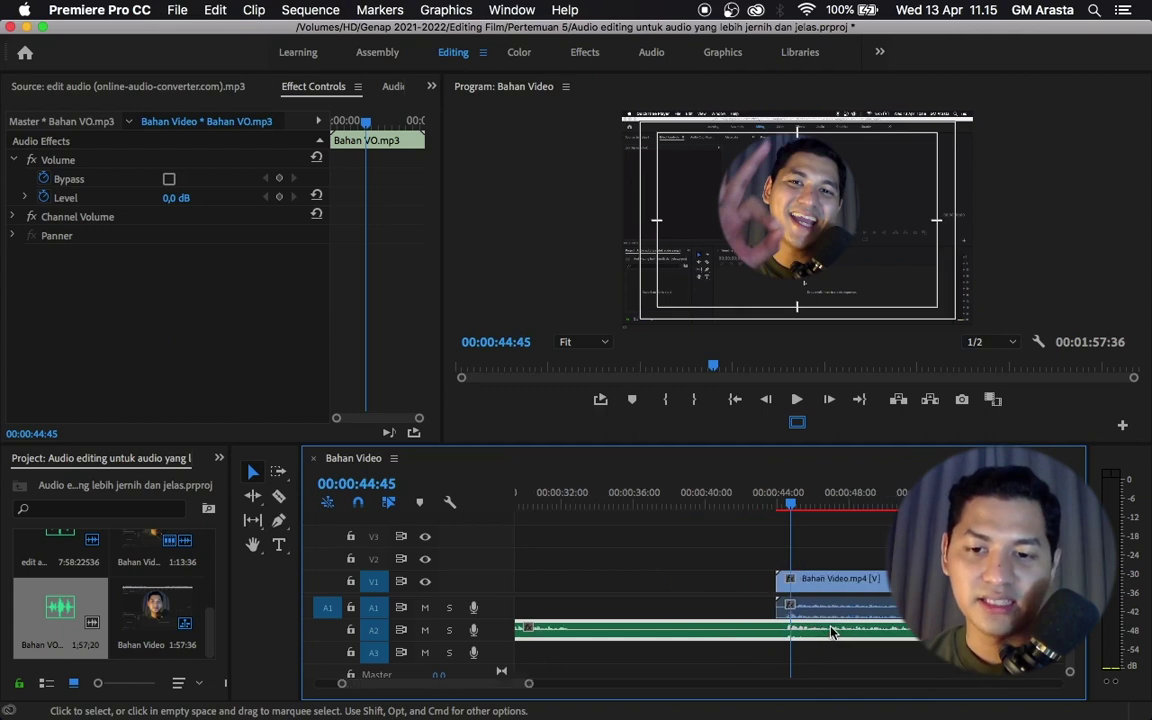
key("=")
key("=")
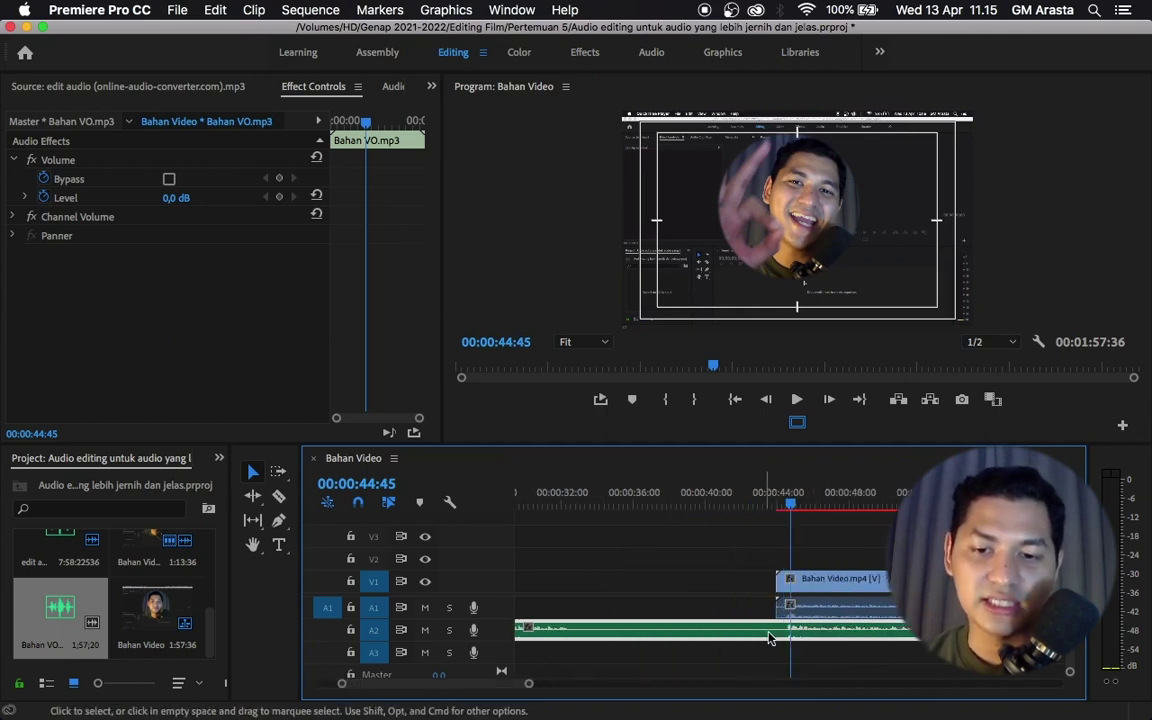
key("-")
- Trim the beginning of the Bahan VO clip to the start of the Bahan Video clip
left_click(578, 608)
left_click(548, 638)
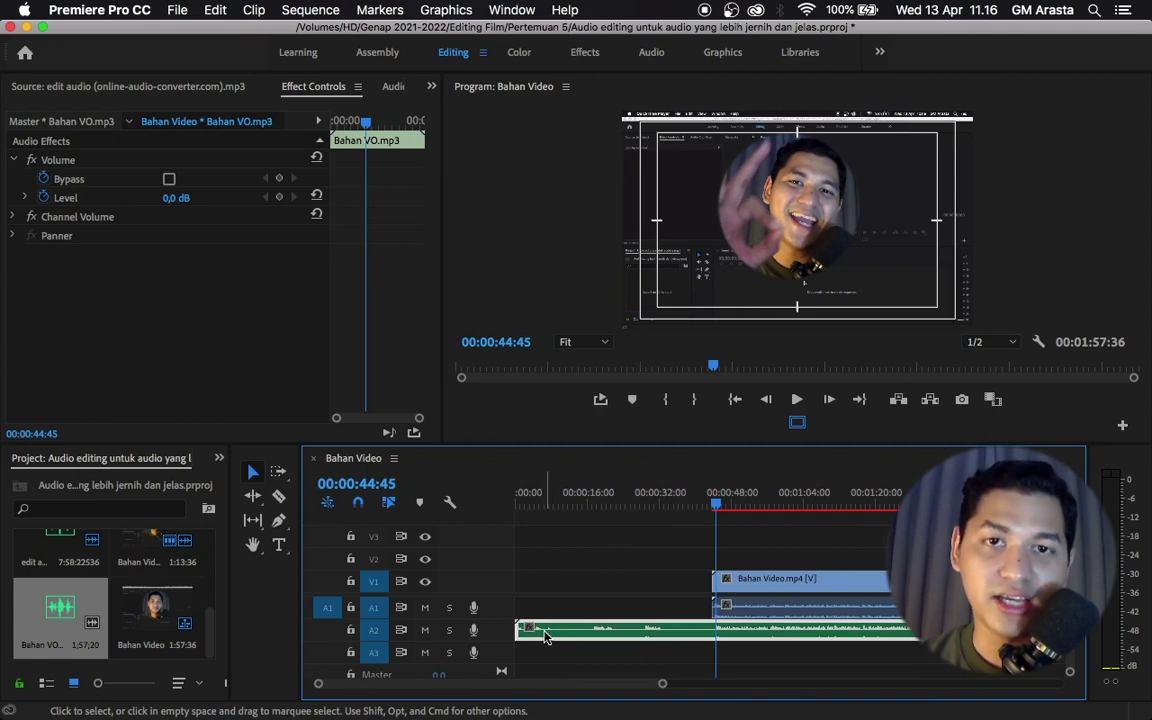
left_click(523, 612)
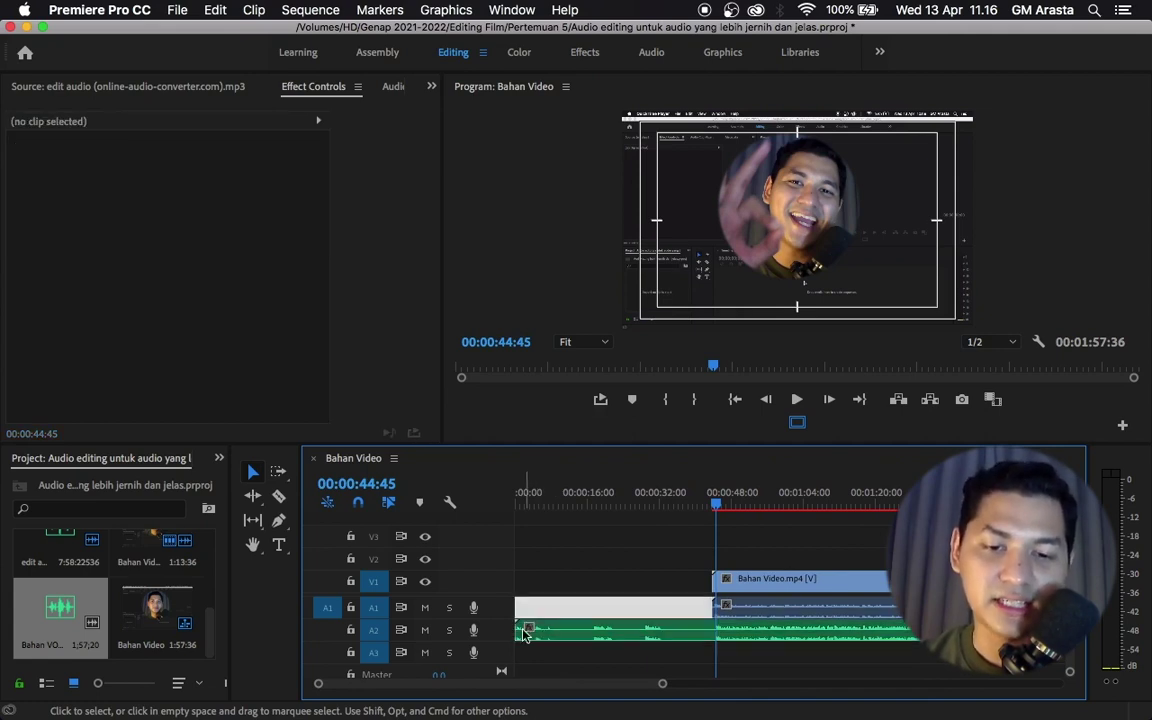
left_click_drag(521, 628, 714, 630)
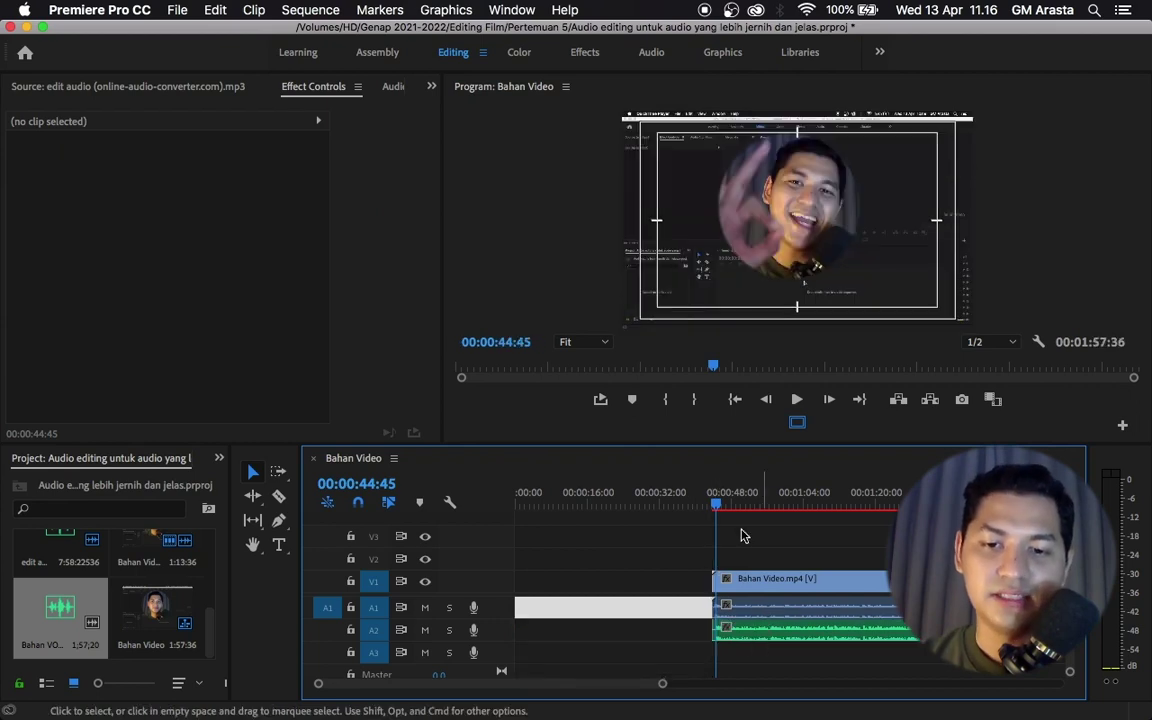
- Ripple delete the empty gap before the clips and return the playhead to the sequence start
right_click(545, 601)
left_click(570, 602)
key("Home")
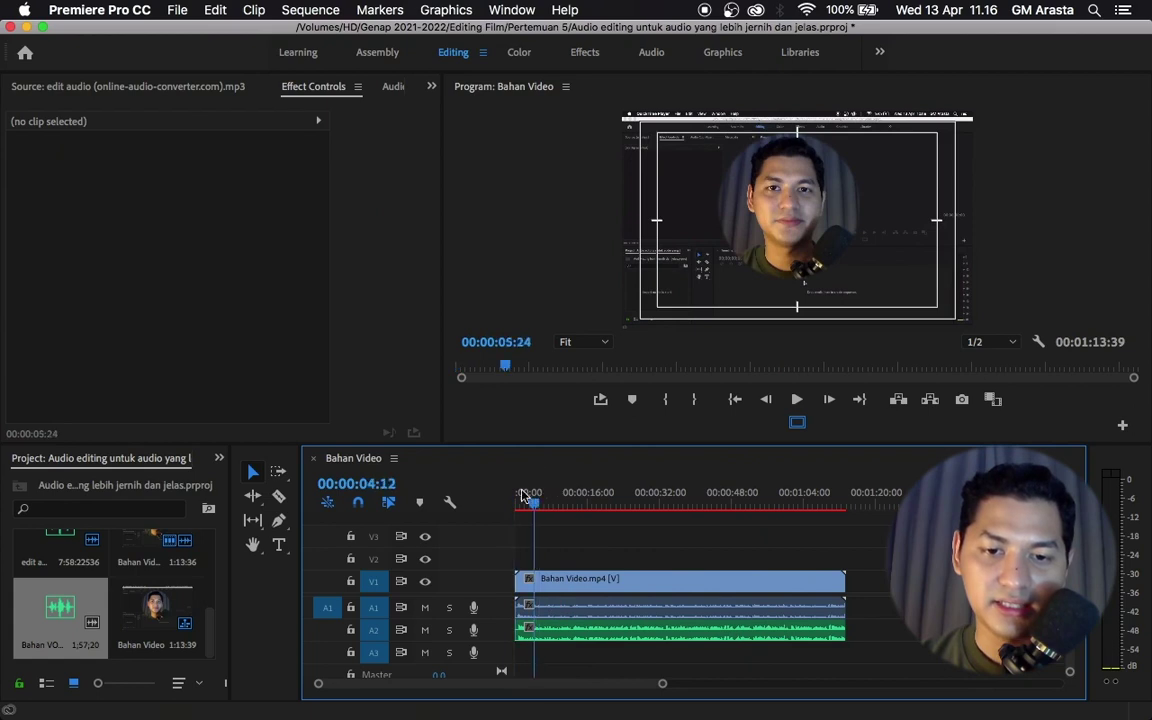
- Select all the video and audio clips and review the opening seconds of the sequence
left_click_drag(689, 557, 748, 638)
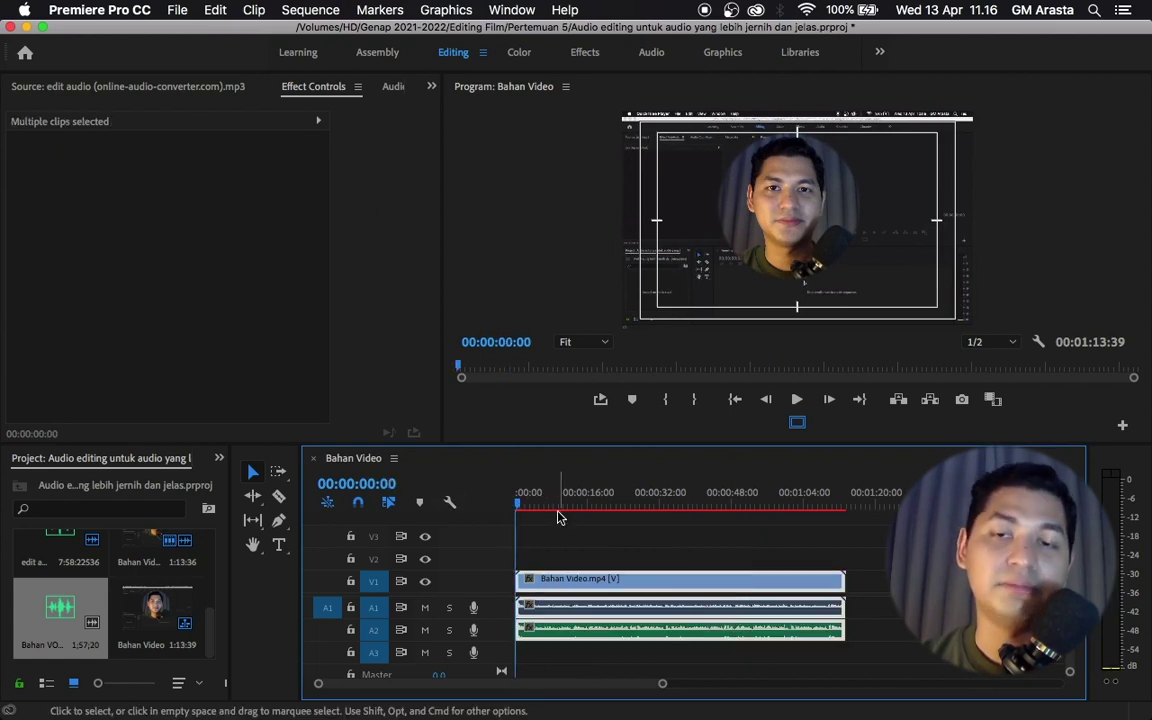
left_click_drag(551, 501, 497, 501)
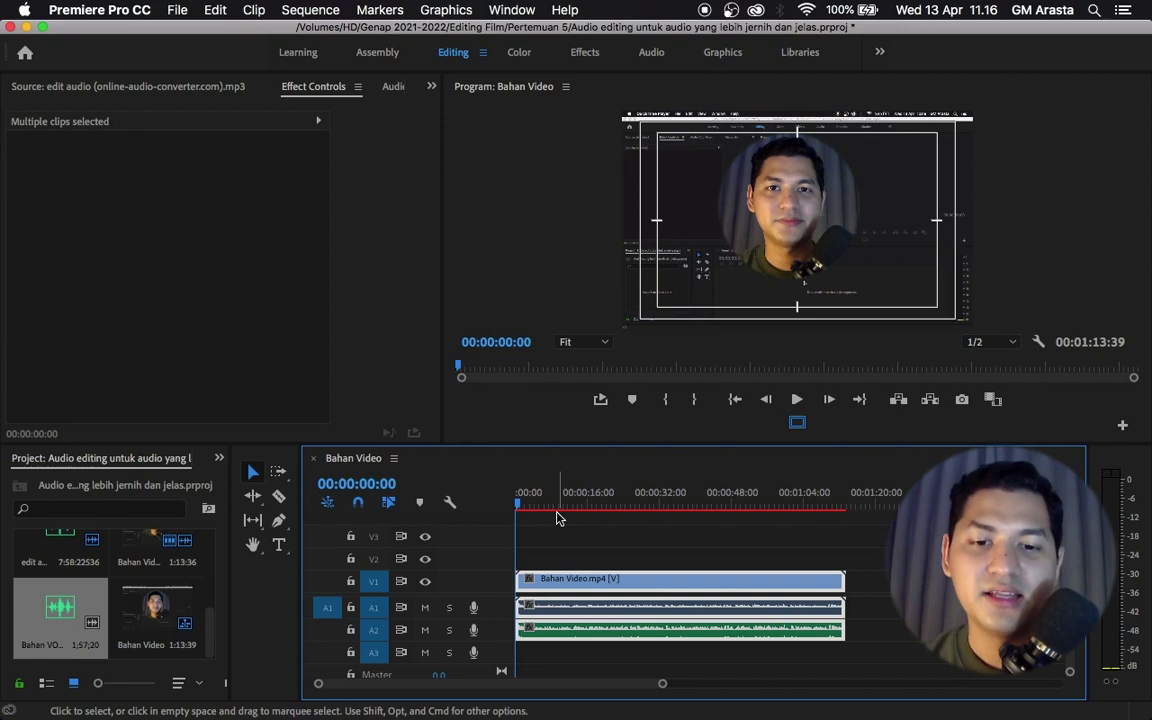
left_click(541, 500)
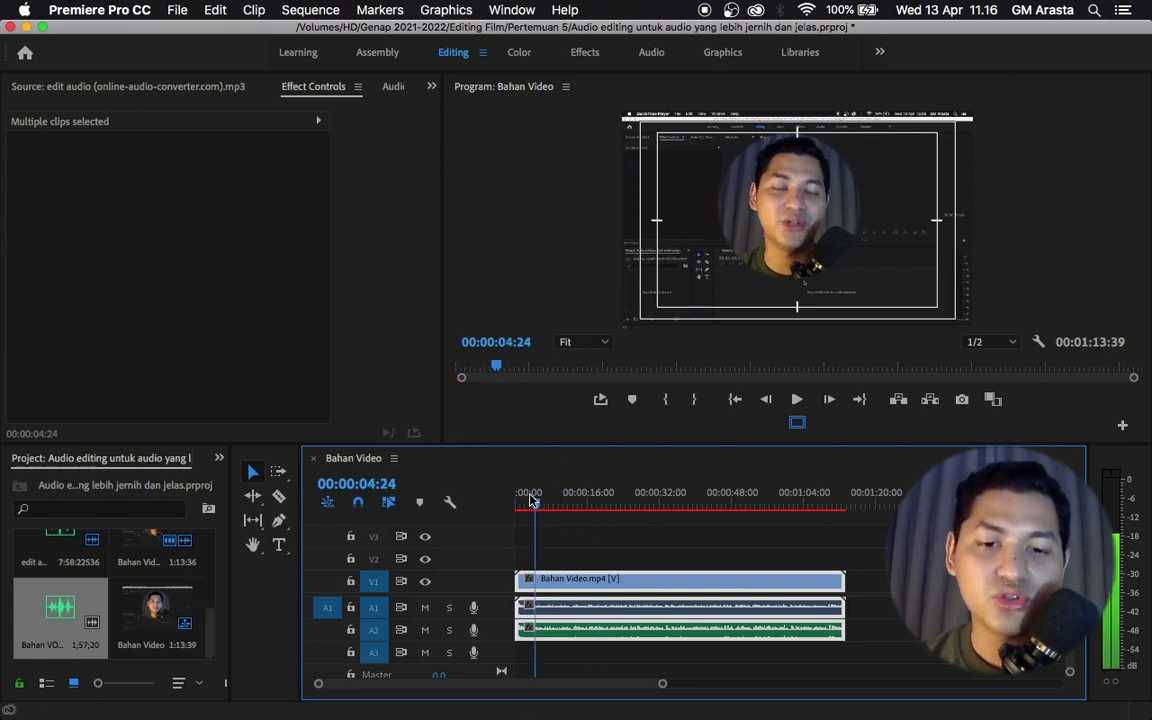
- Return the playhead to the sequence start and mute track A1, which holds the Bahan Video clip's own audio
left_click_drag(541, 500, 509, 501)
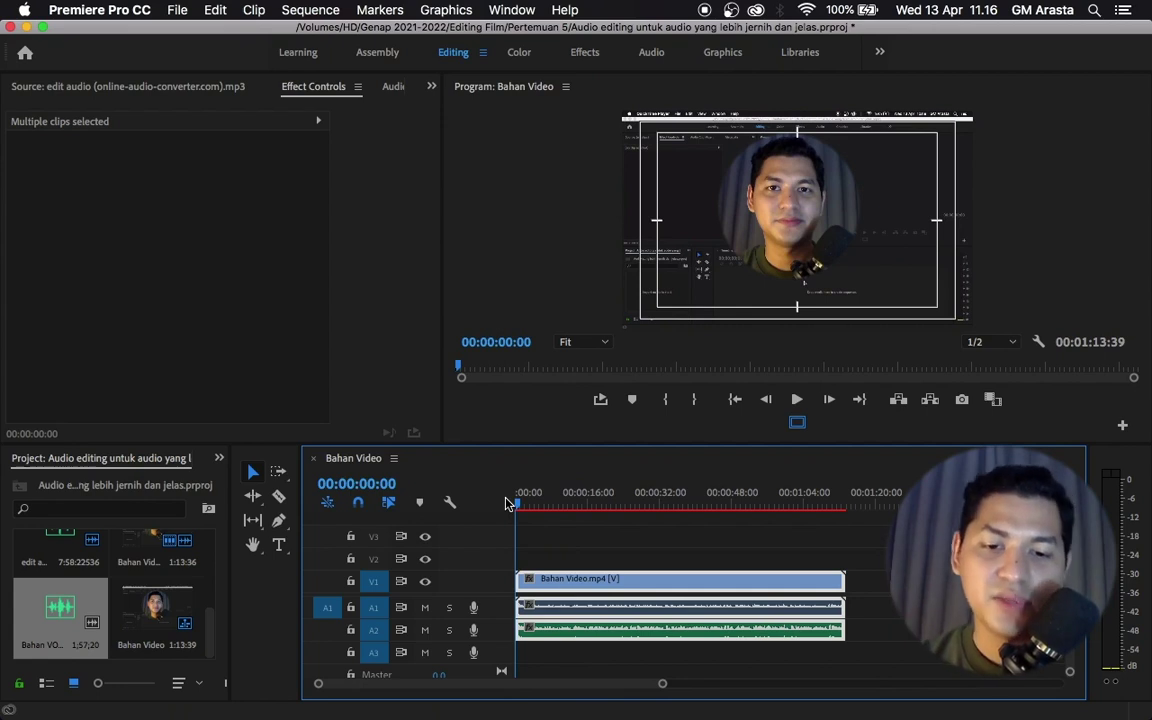
left_click(600, 542)
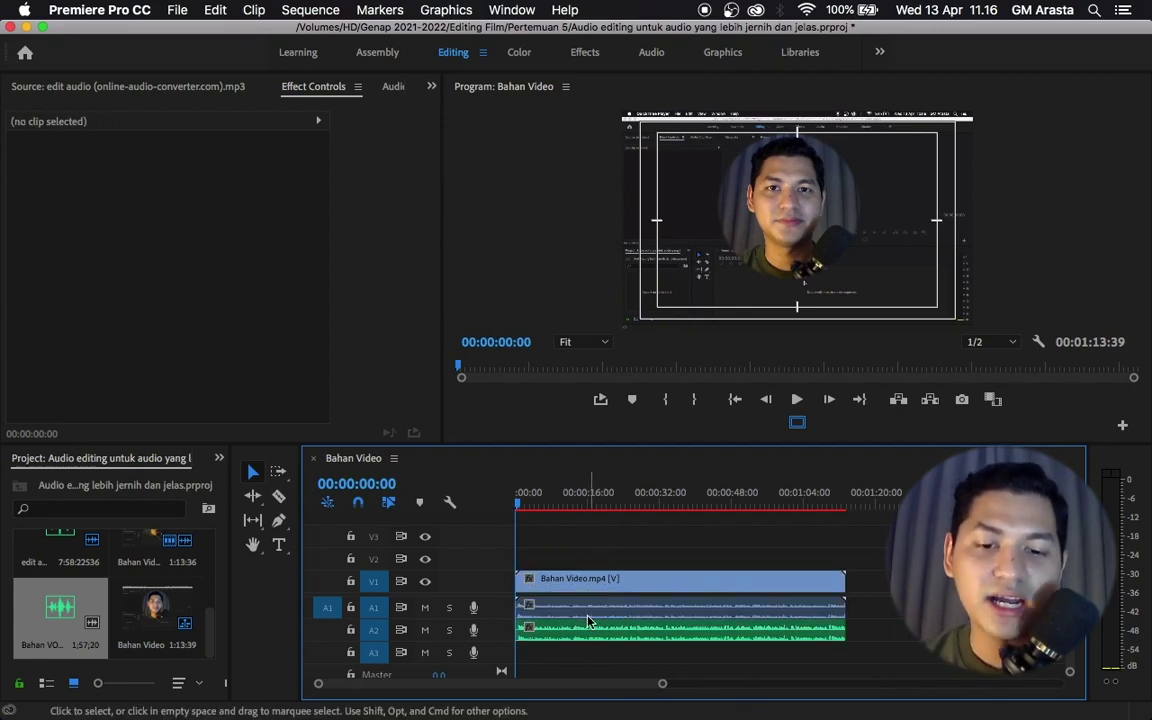
left_click(575, 633)
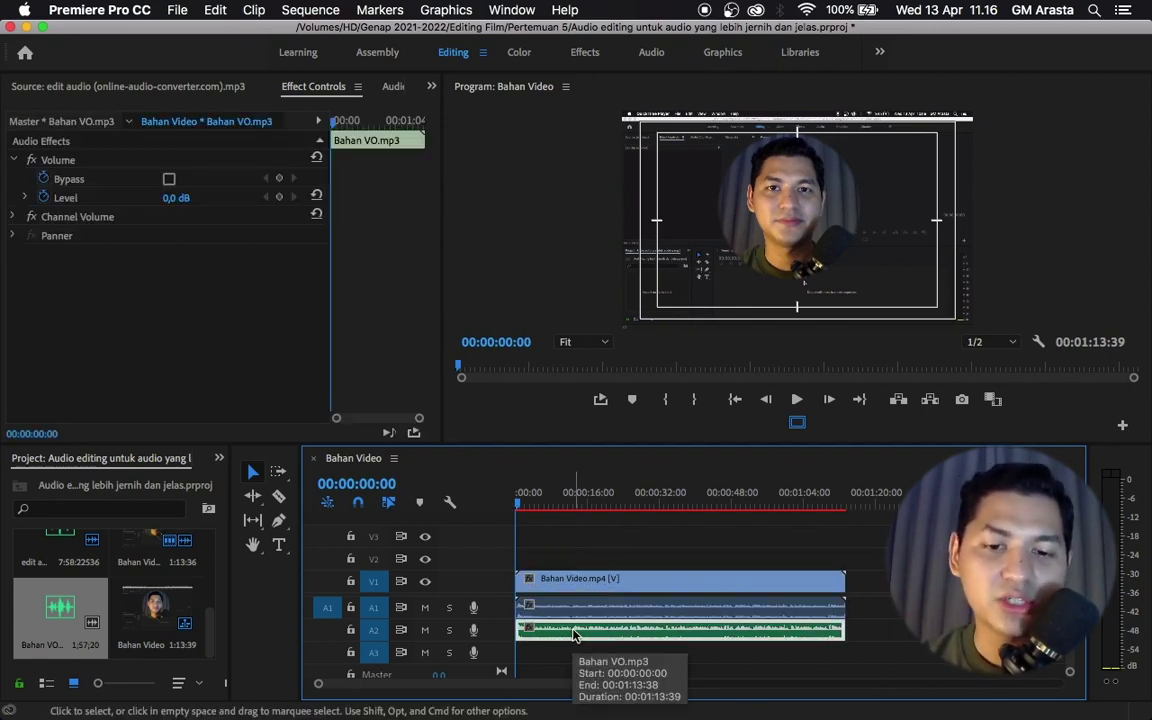
left_click(554, 611)
left_click(550, 632)
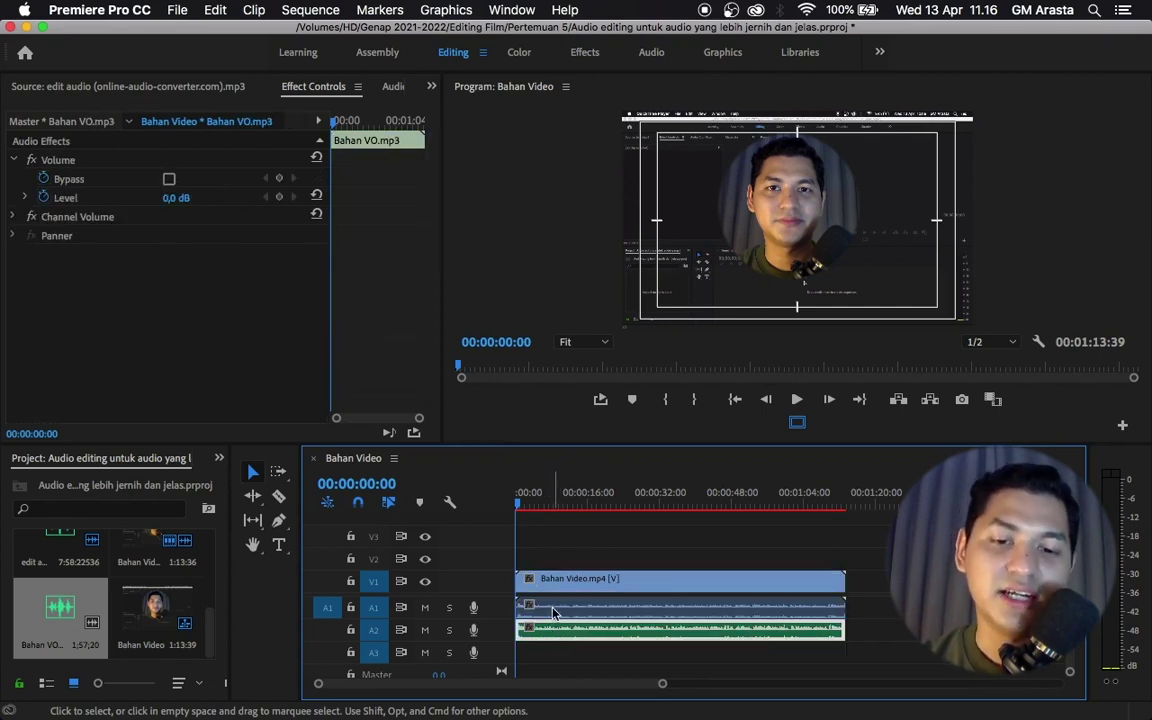
left_click(554, 612)
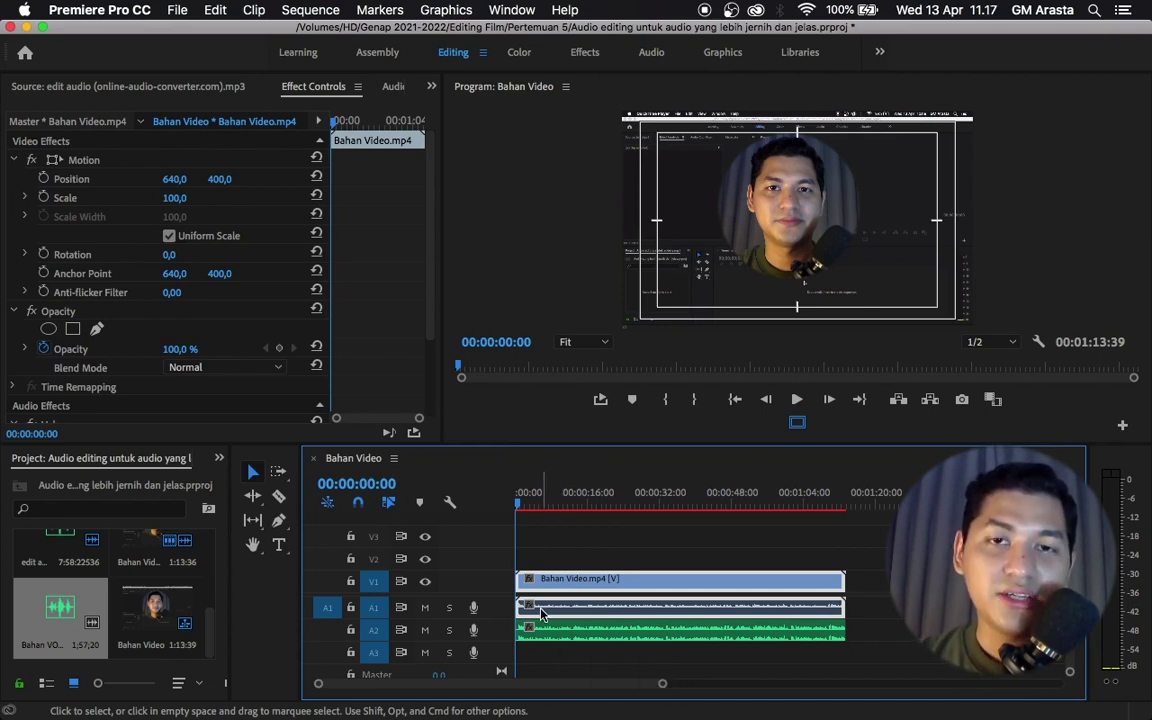
left_click(424, 609)
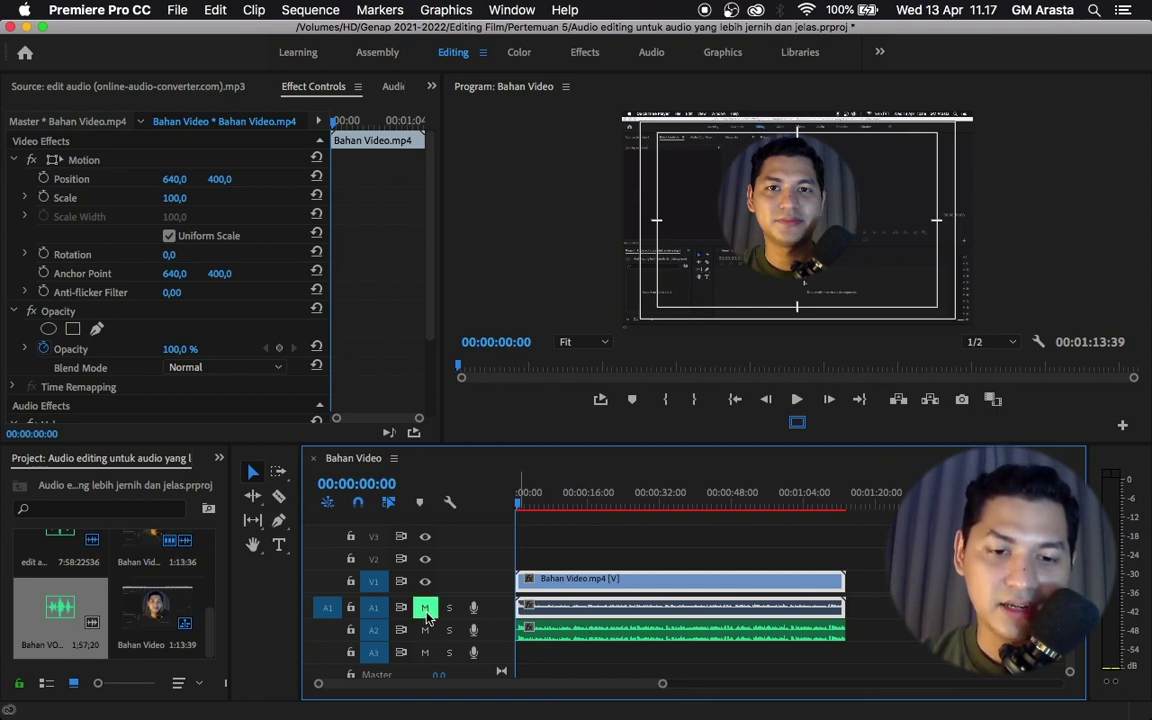
- Select the Bahan VO clip, listen to the sequence from its start, and place the playhead at 00:00:05:36
left_click(557, 636)
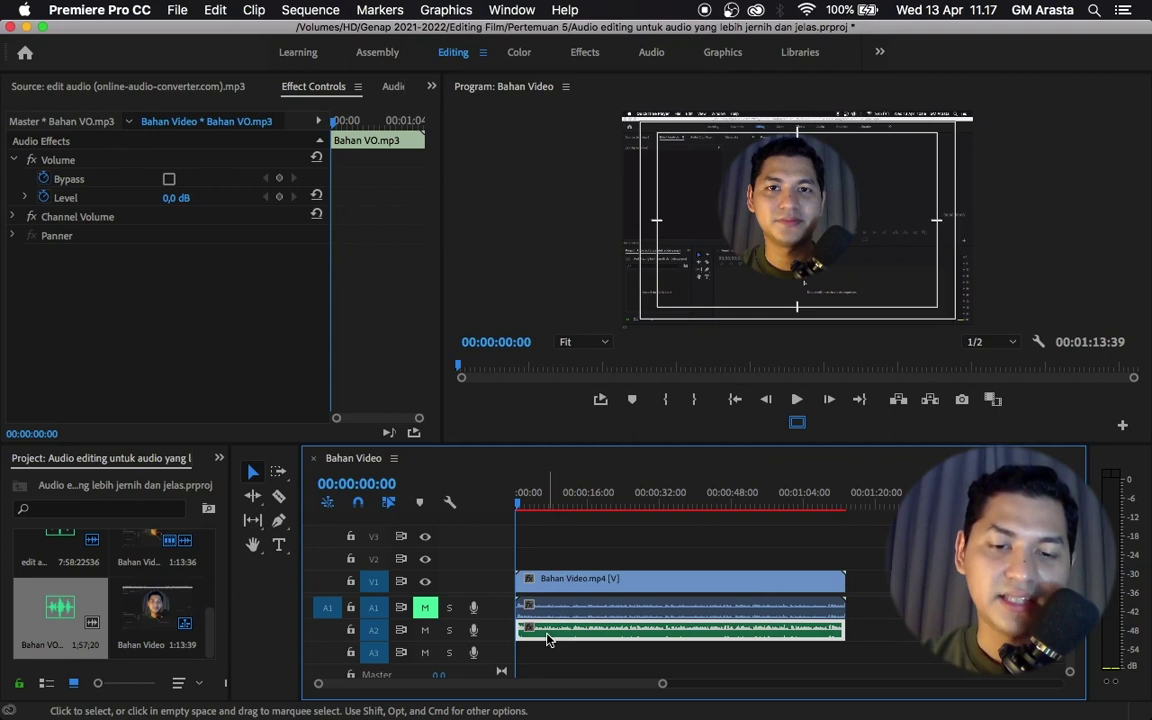
key("space")
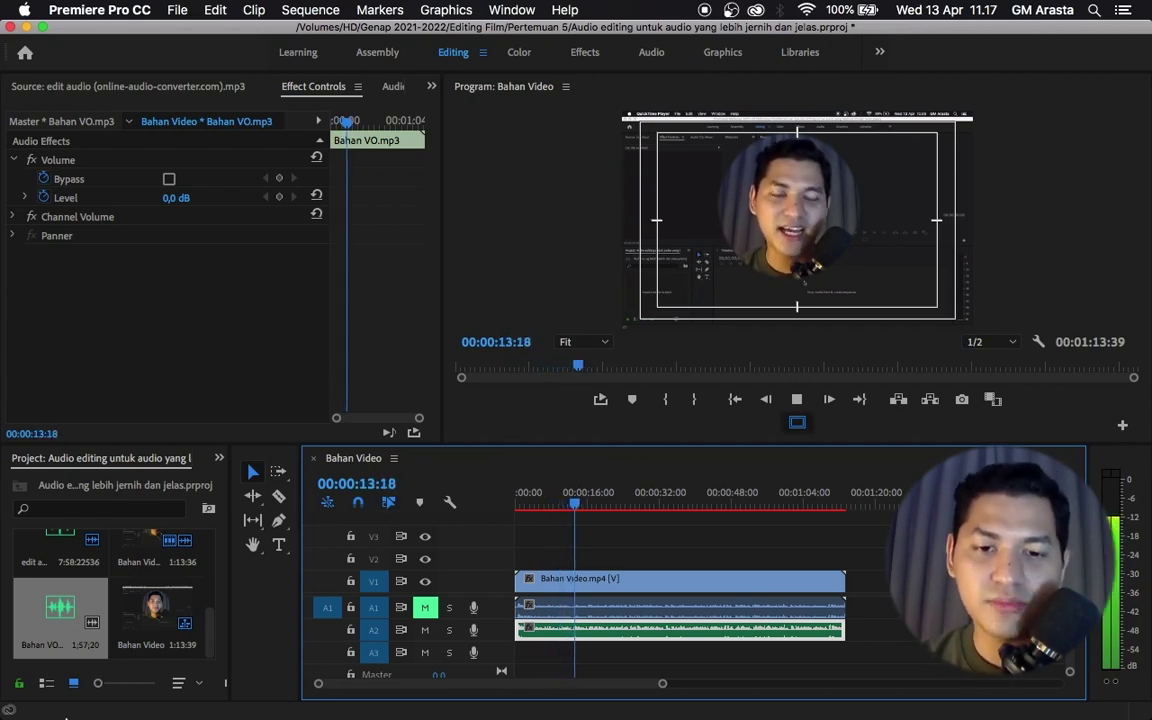
left_click(540, 502)
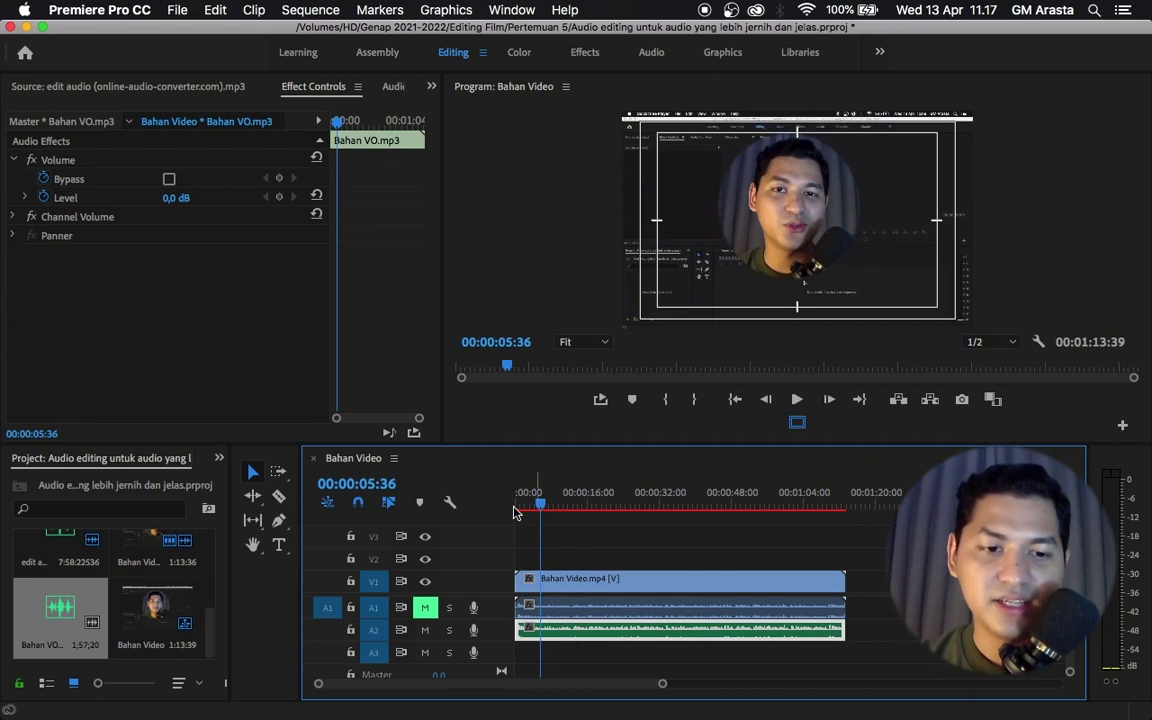
- Show the Effects library and examine the effects stored in the custom Audio bin
left_click(219, 458)
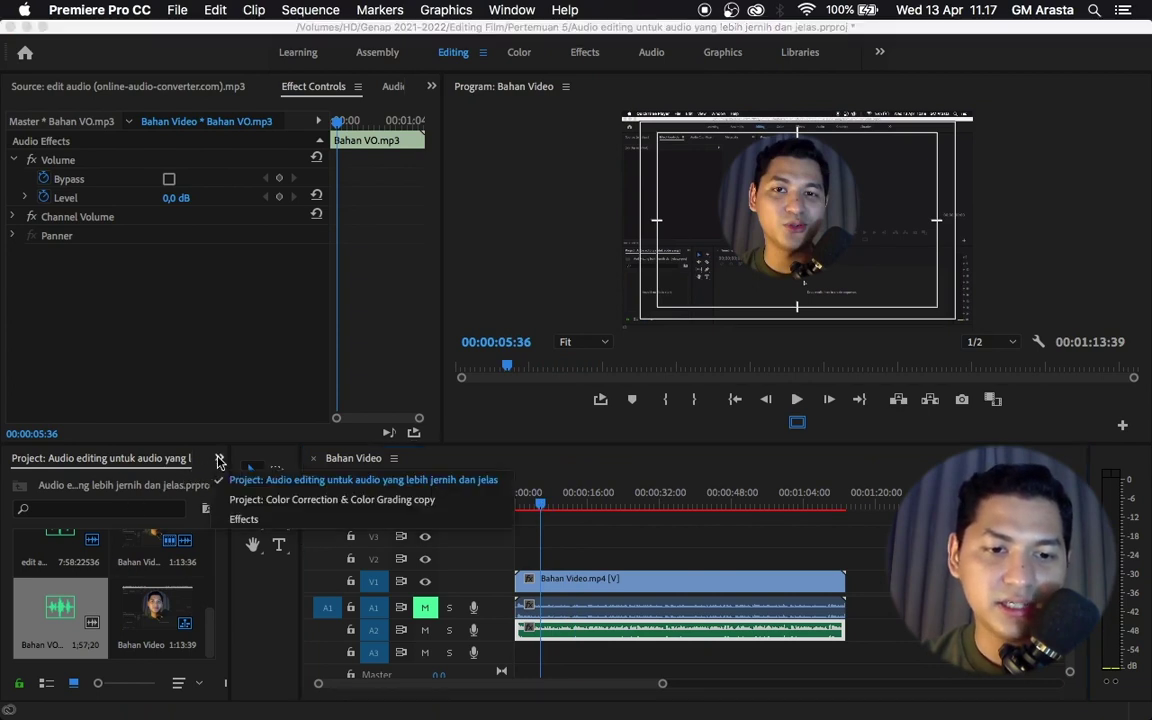
left_click(244, 518)
left_click(62, 616)
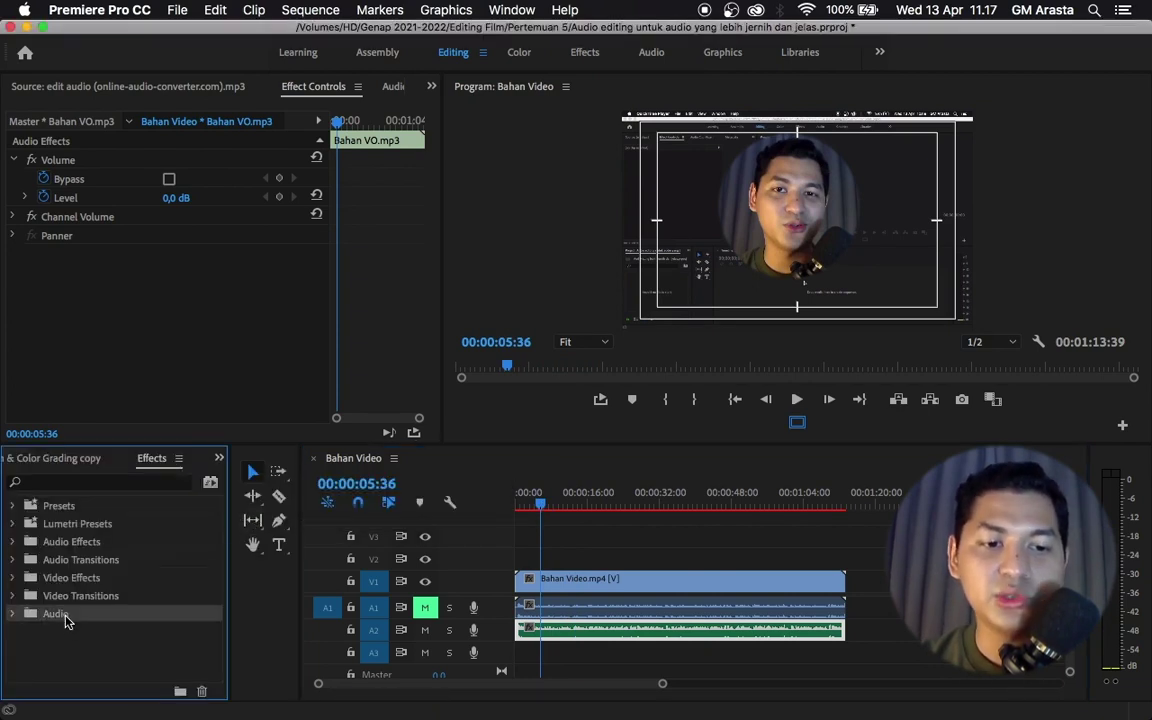
left_click(70, 545)
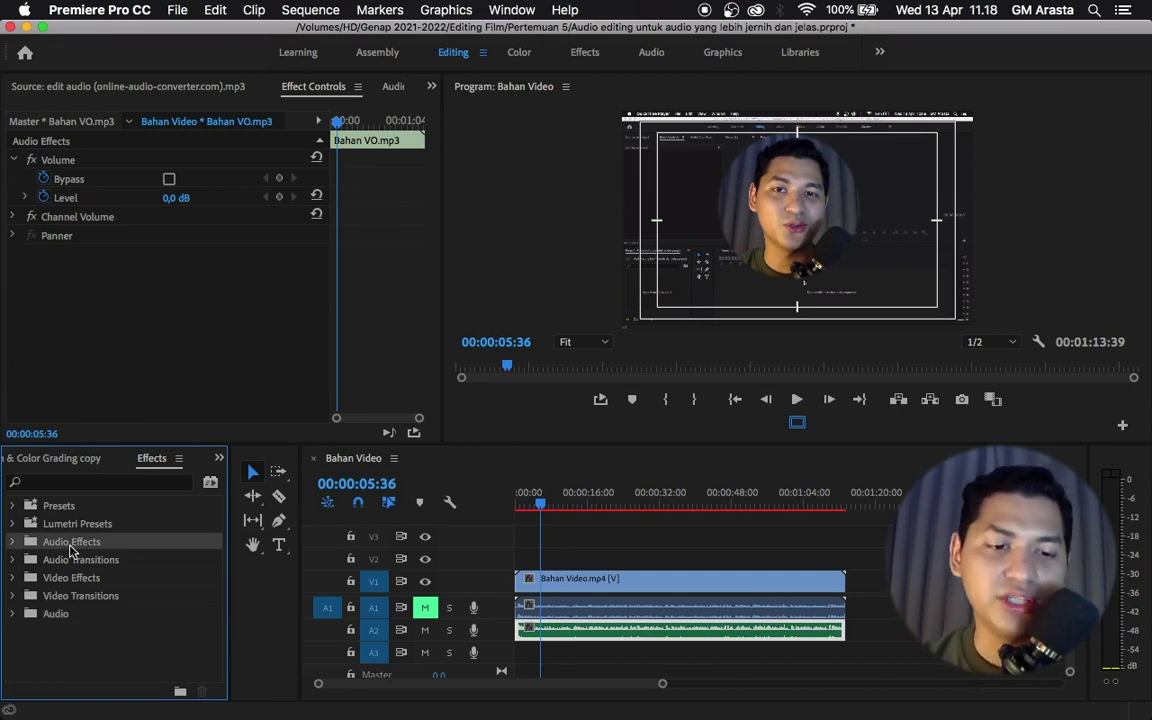
left_click(12, 614)
scroll(83, 613, "down", 1)
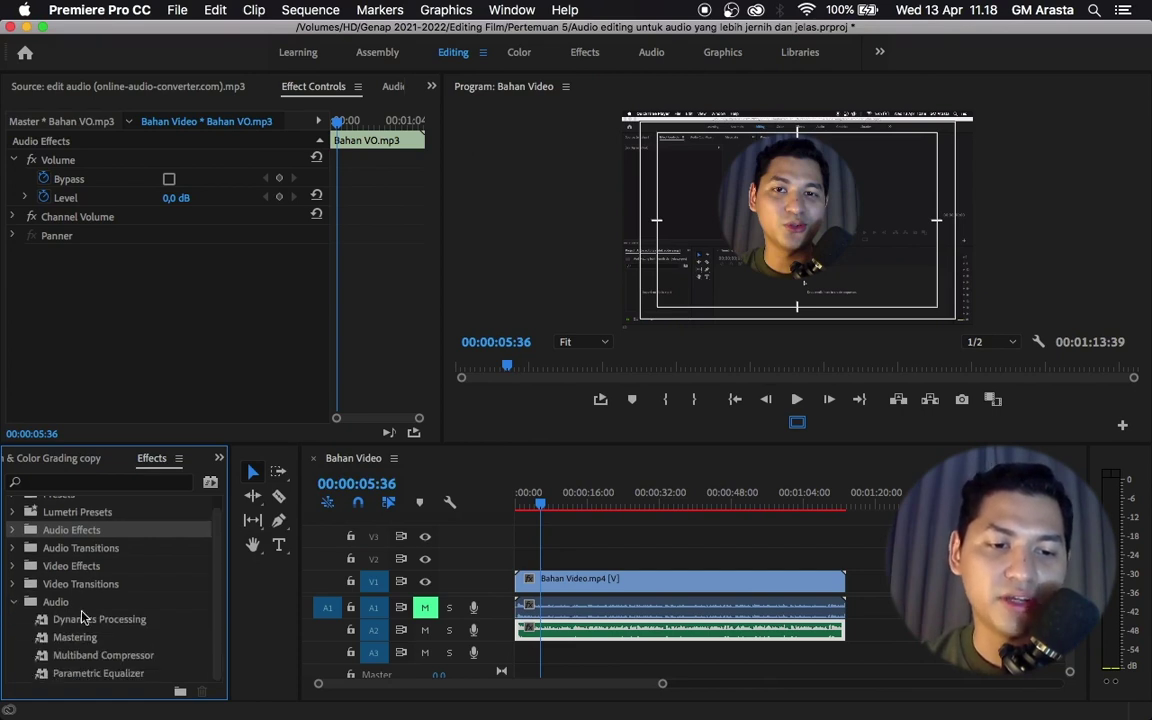
left_click(97, 624)
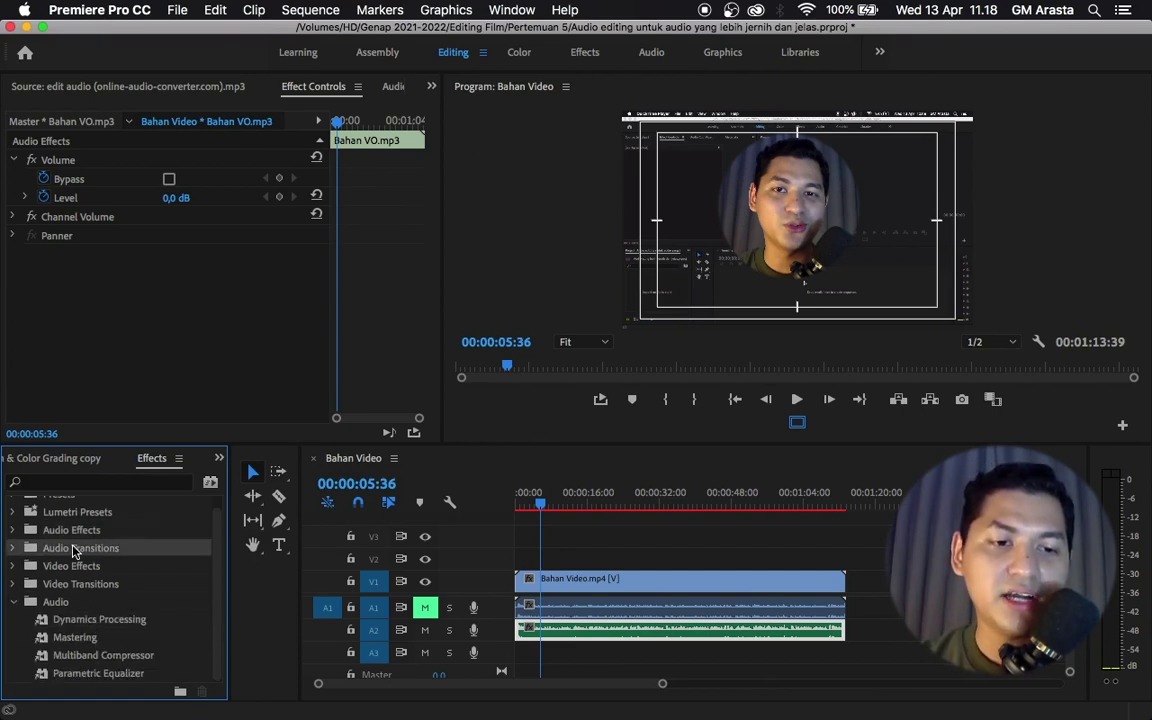
- Look through the effects in the Audio Effects folder, and collapse that folder and the Audio bin
left_click(12, 530)
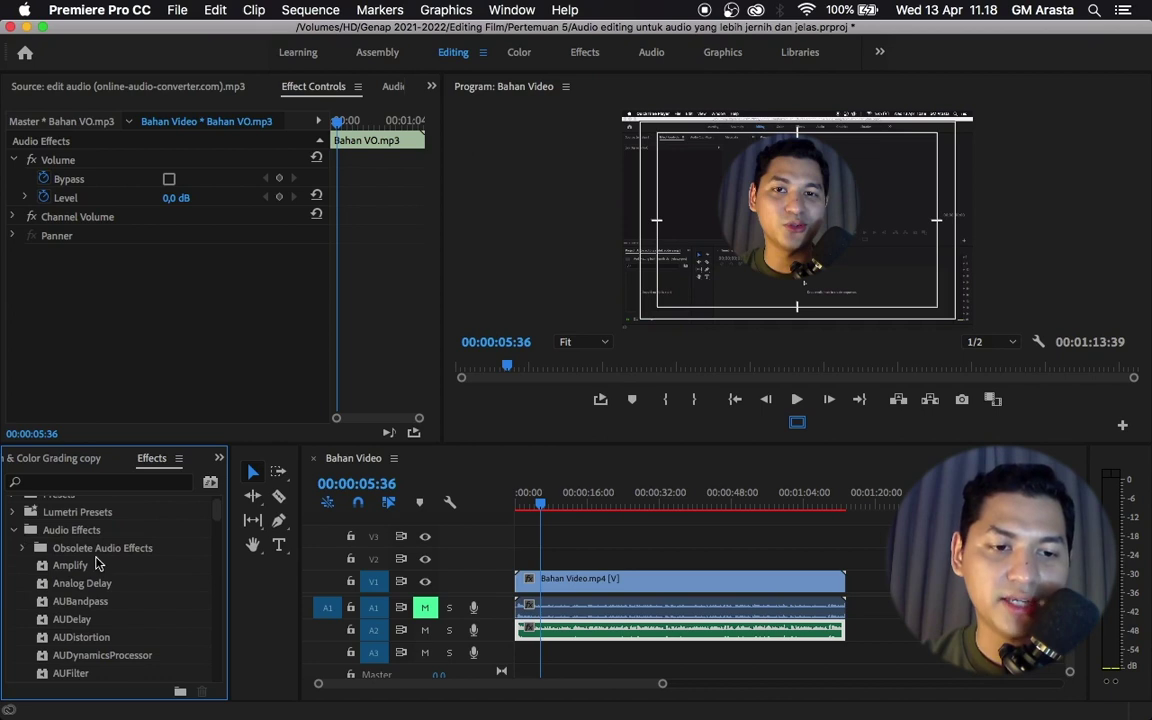
scroll(97, 565, "down", 10)
scroll(97, 565, "down", 6)
scroll(97, 565, "up", 8)
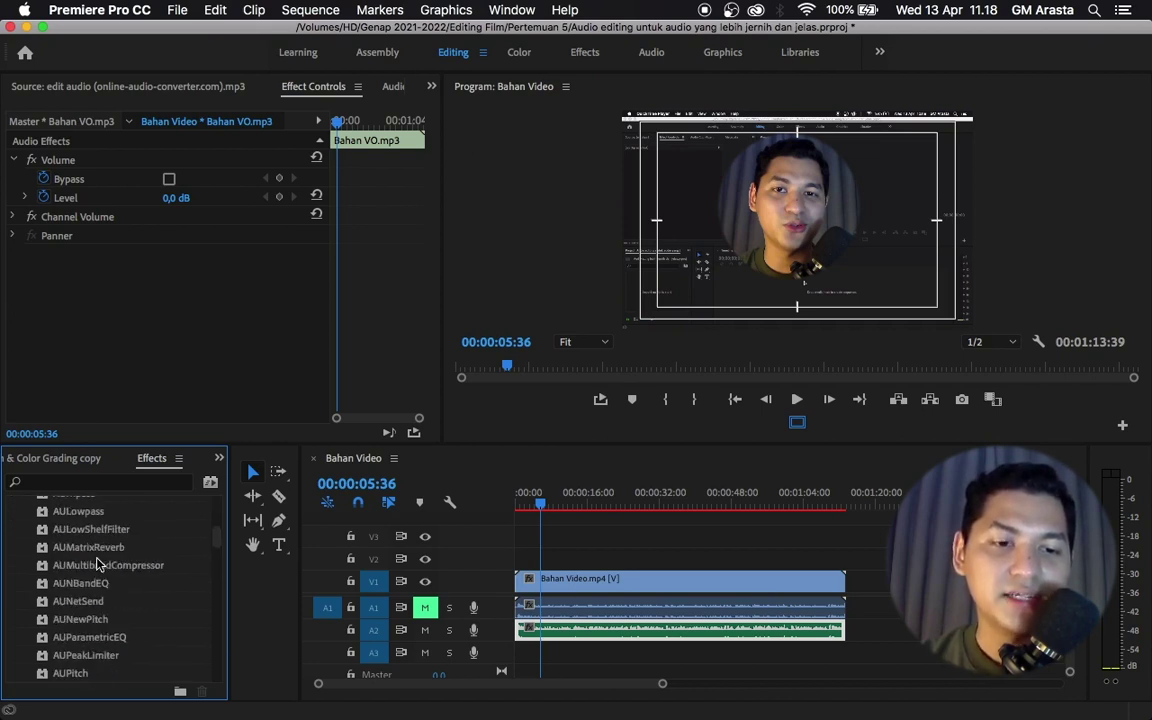
scroll(97, 565, "up", 5)
left_click(15, 543)
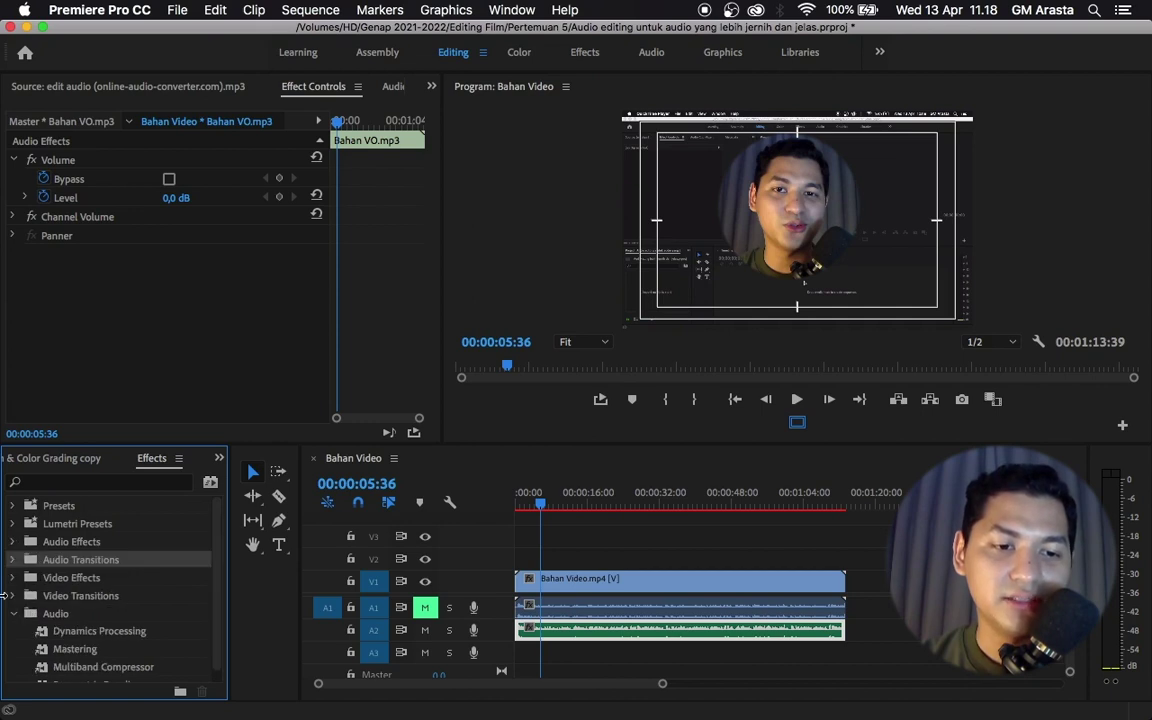
left_click(13, 614)
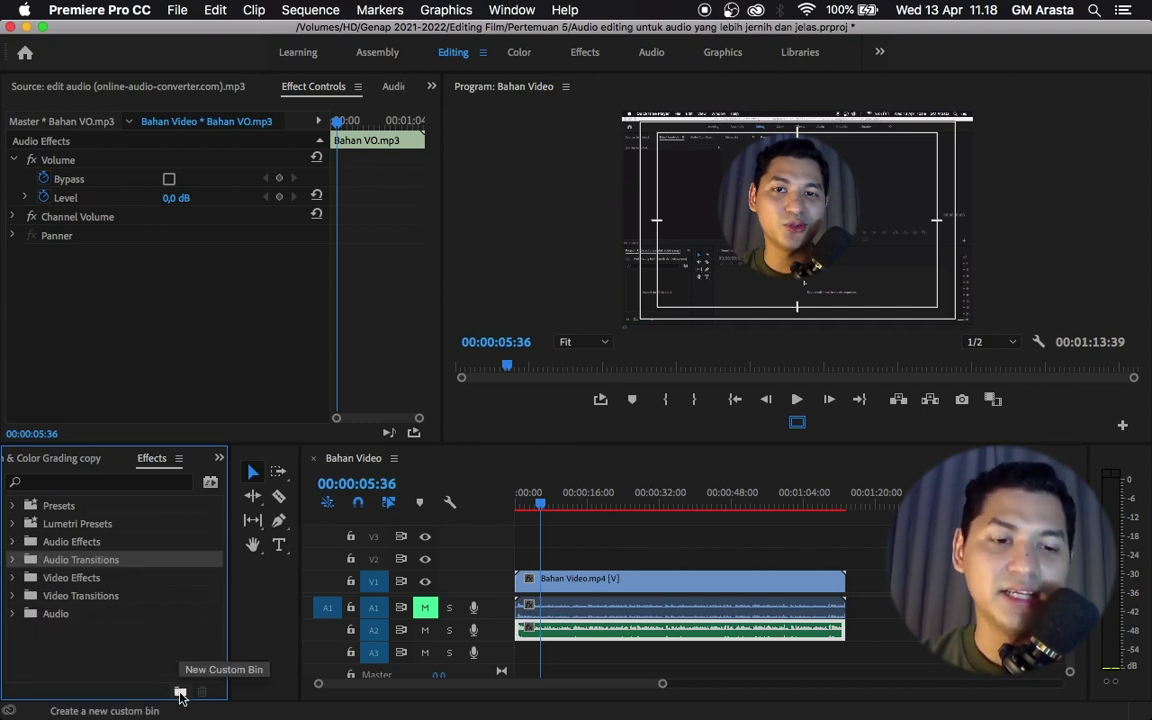
- Create a new custom bin in the effects library and name it tesss
left_click(180, 692)
left_click(88, 632)
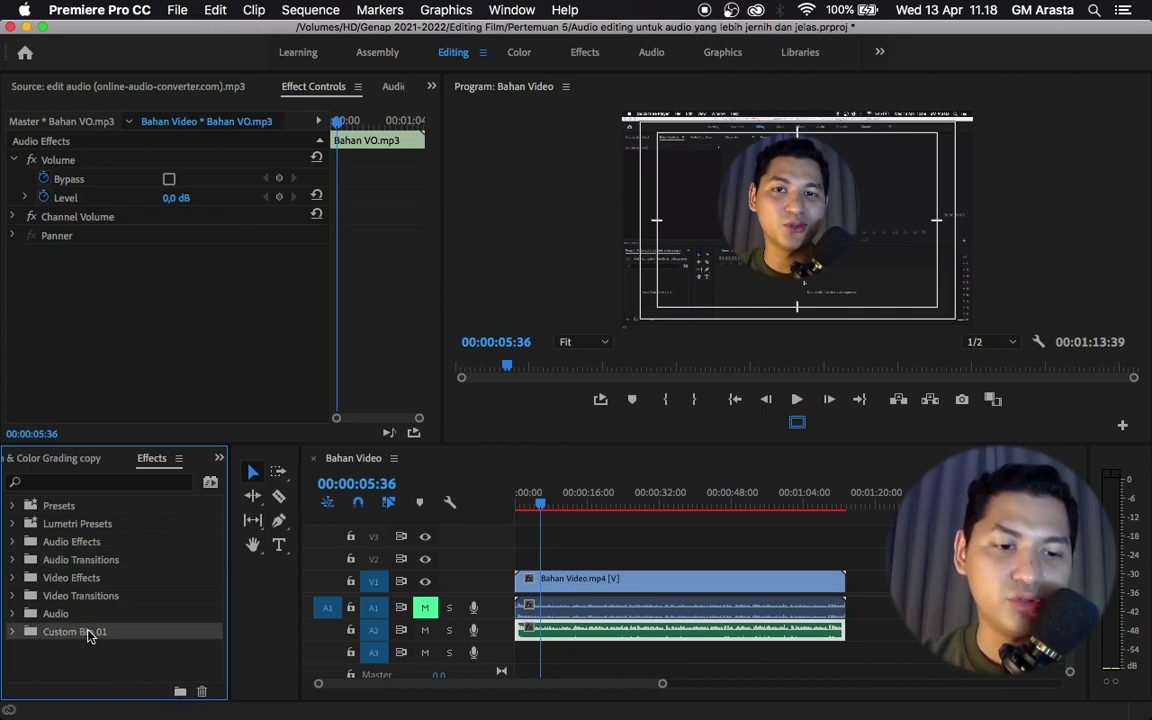
left_click(88, 638)
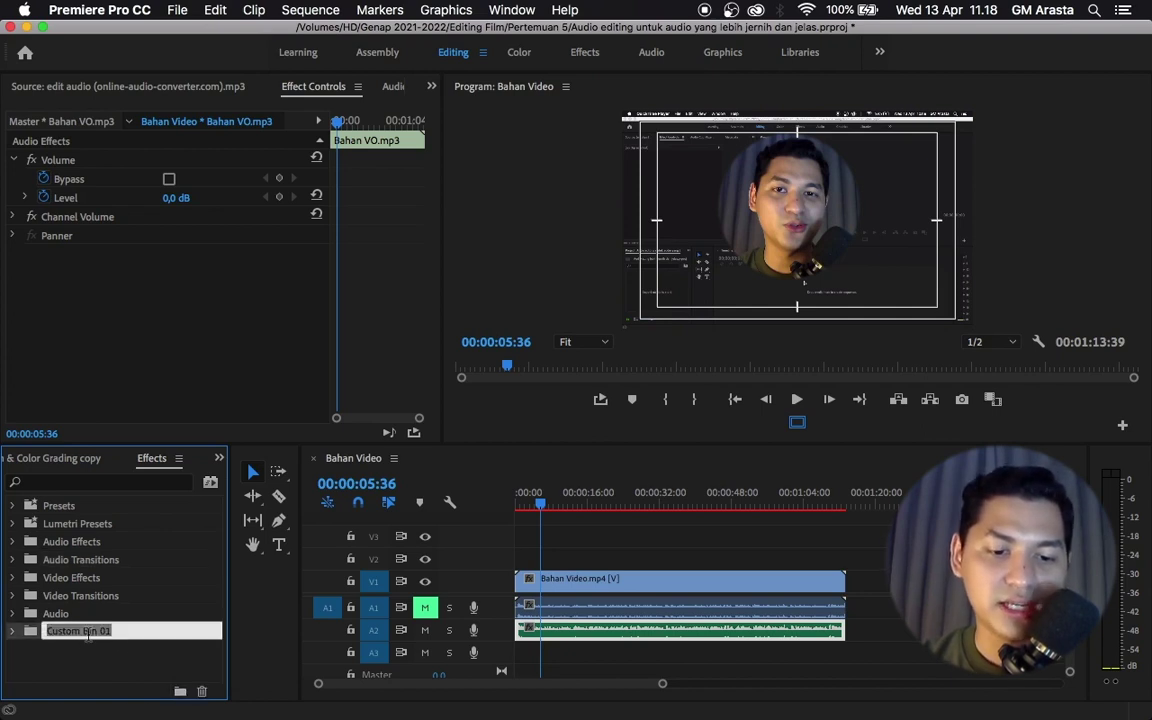
type("tesss")
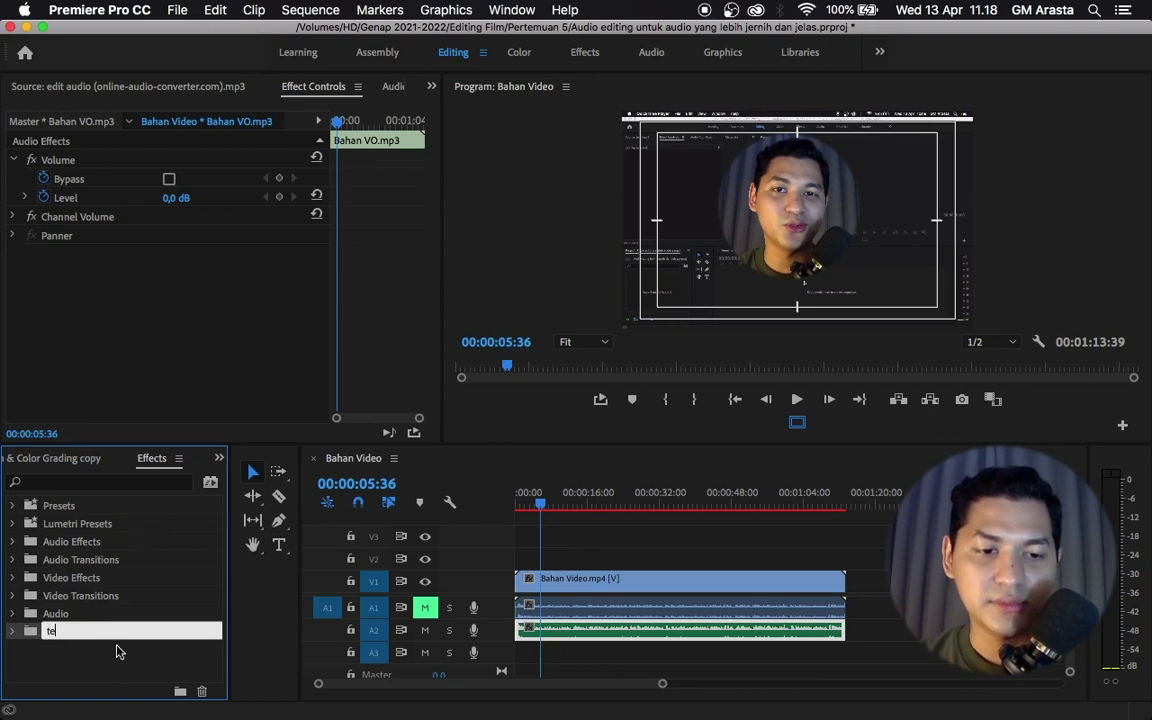
key("Return")
left_click(83, 636)
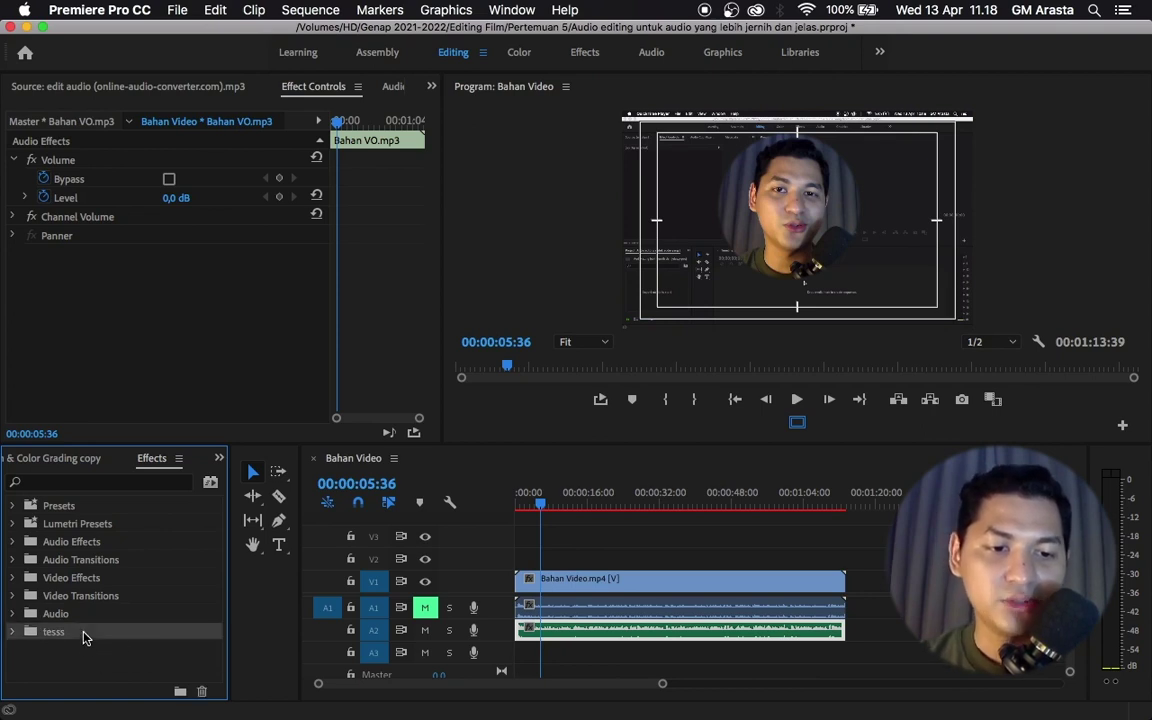
- Add the Analog Delay effect from the Audio Effects folder to the tesss custom bin
left_click(17, 541)
left_click(85, 577)
scroll(100, 585, "down", 3)
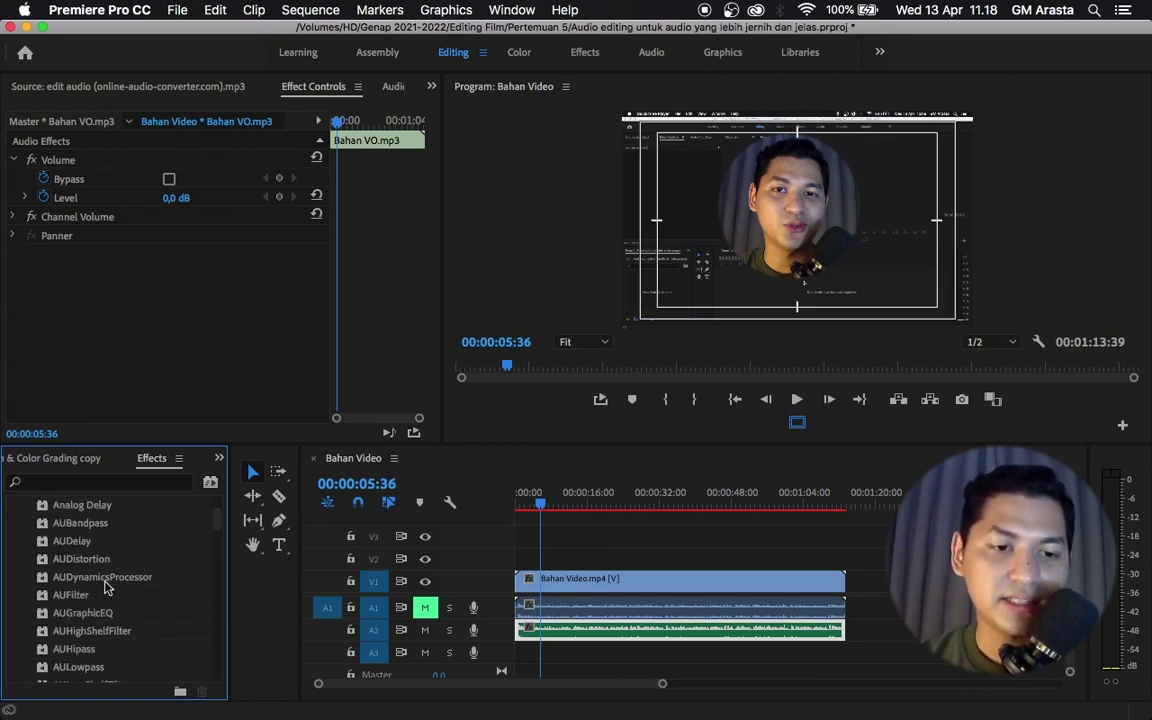
left_click(80, 523)
scroll(114, 561, "up", 2)
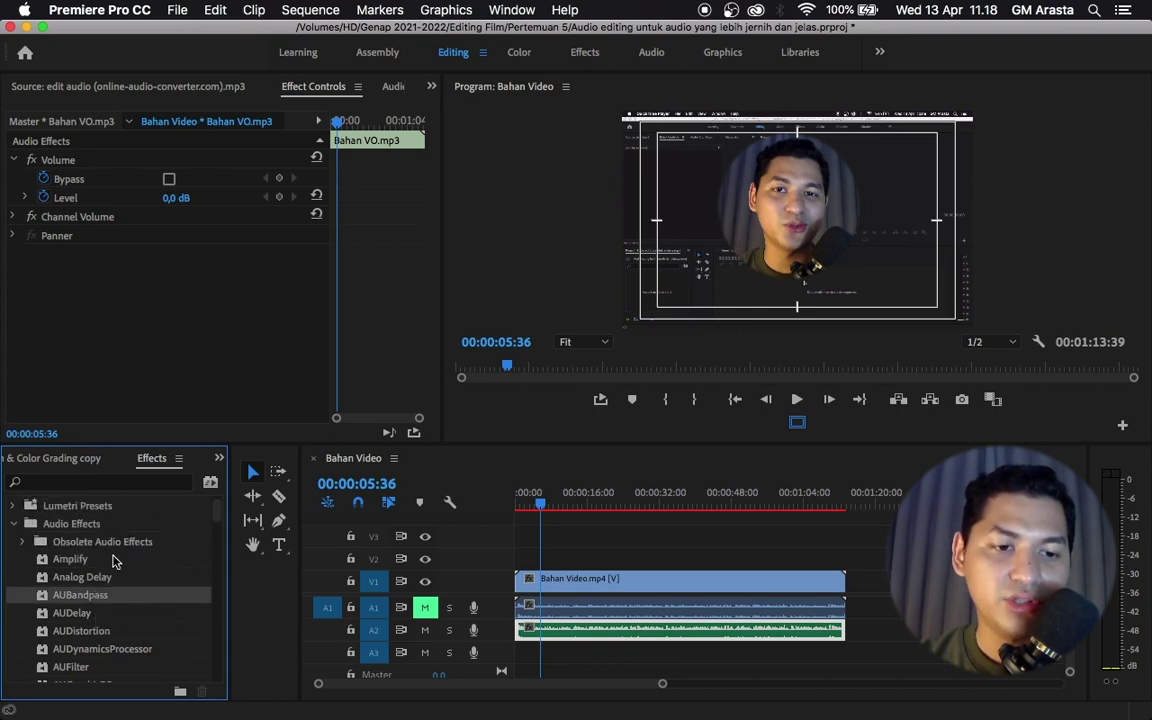
left_click(112, 580)
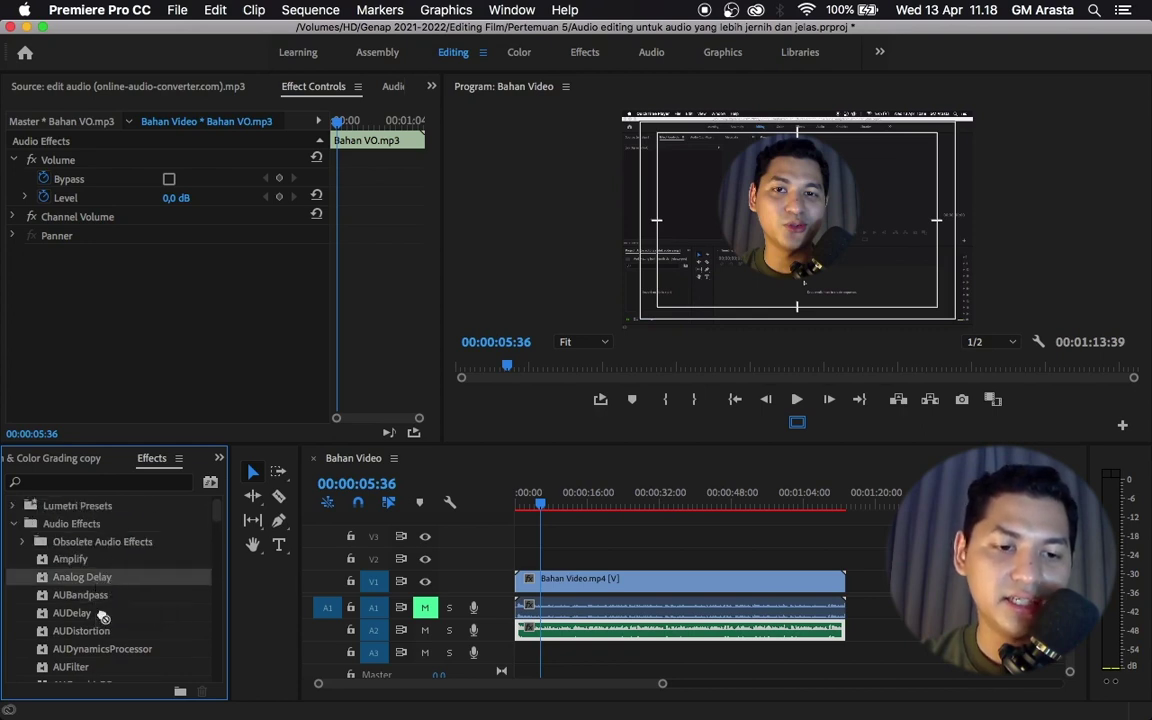
scroll(90, 676, "down", 15)
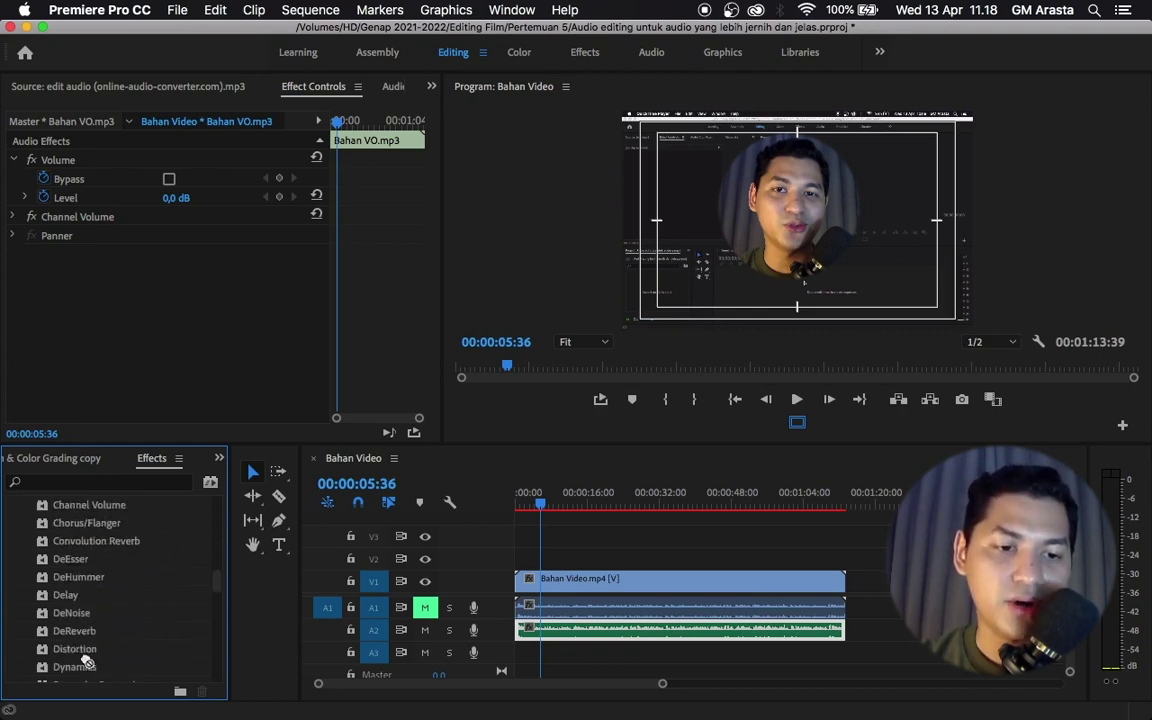
scroll(76, 666, "down", 15)
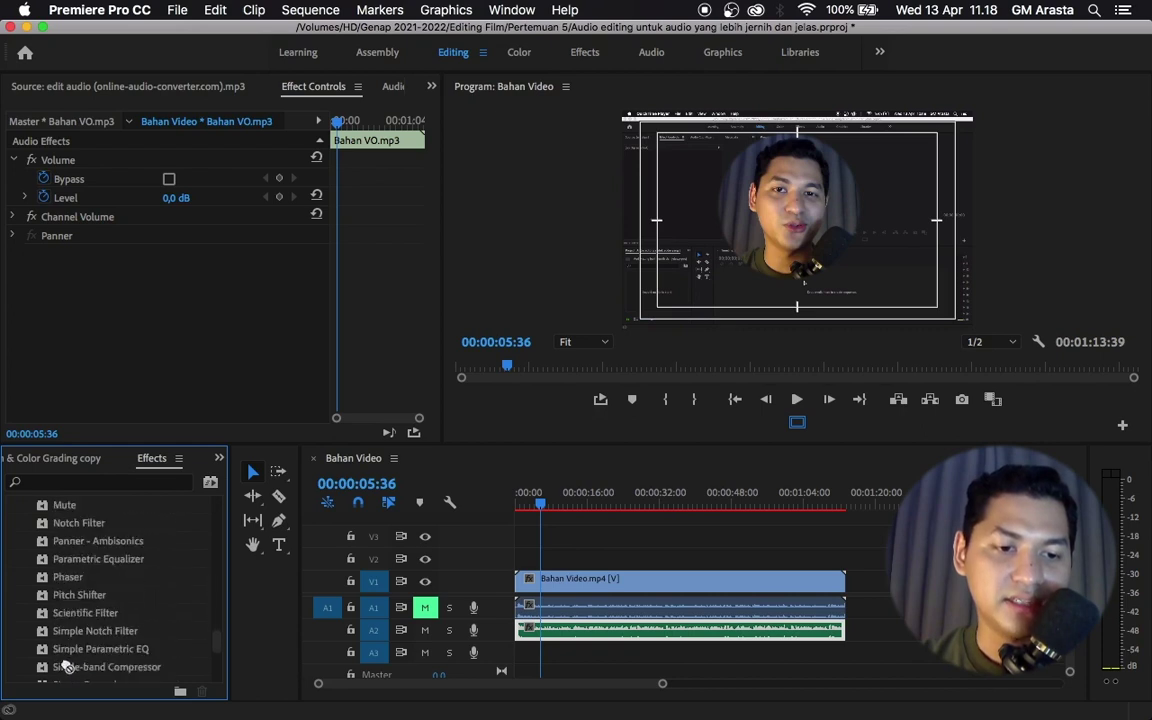
scroll(60, 670, "down", 4)
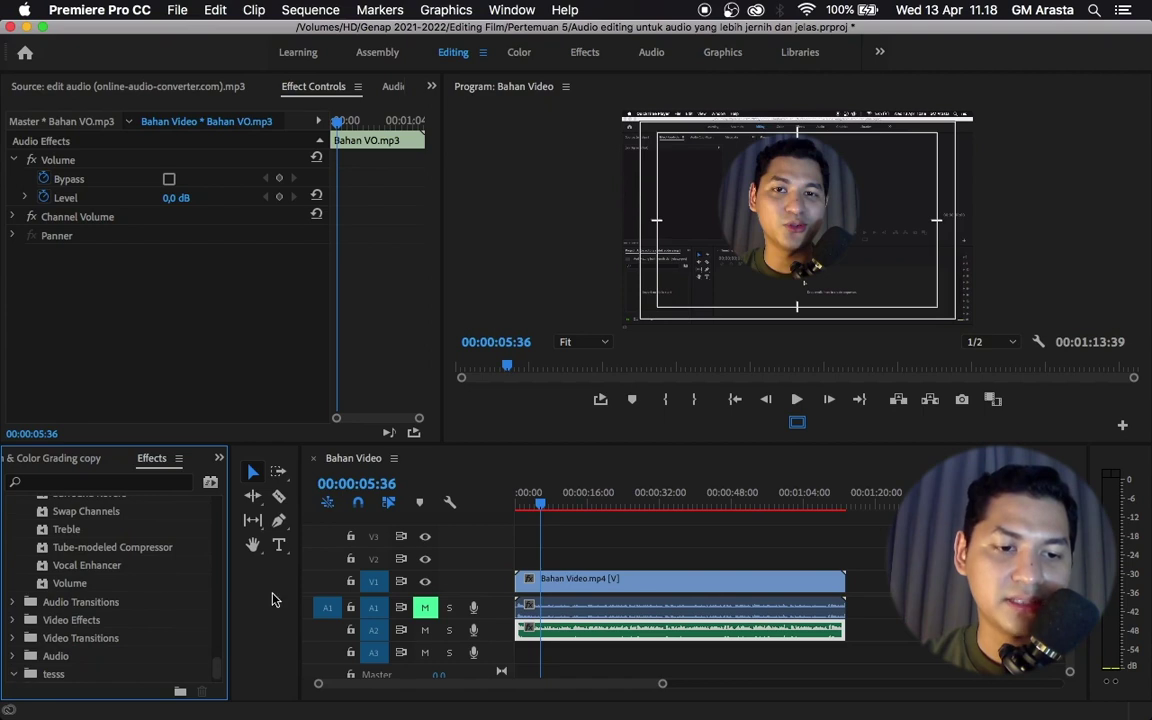
scroll(134, 606, "down", 1)
left_click(86, 673)
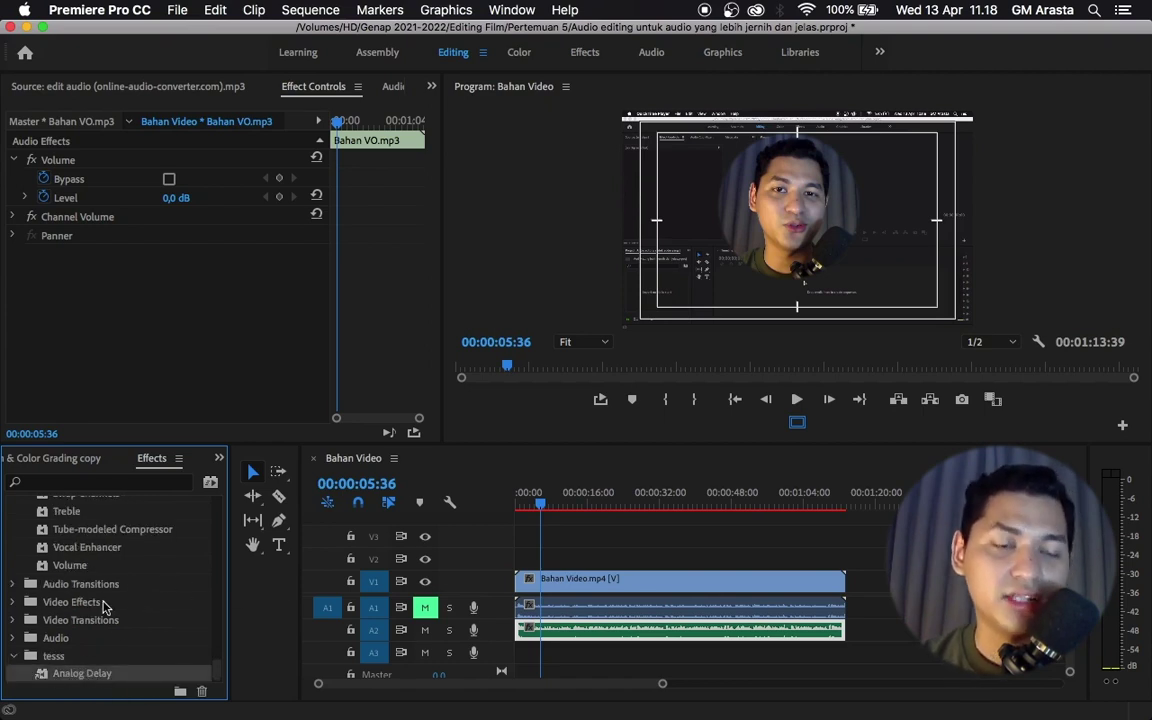
- Check the original Analog Delay entry in the Audio Effects folder and collapse the folder
scroll(92, 610, "up", 15)
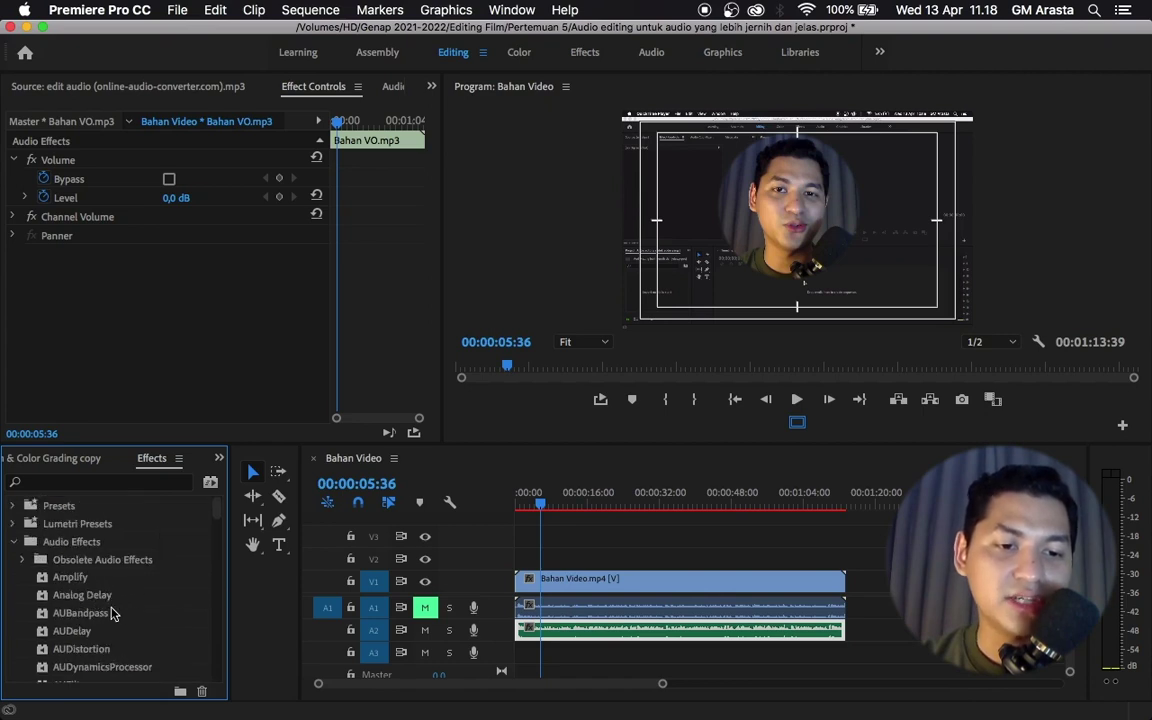
left_click(105, 597)
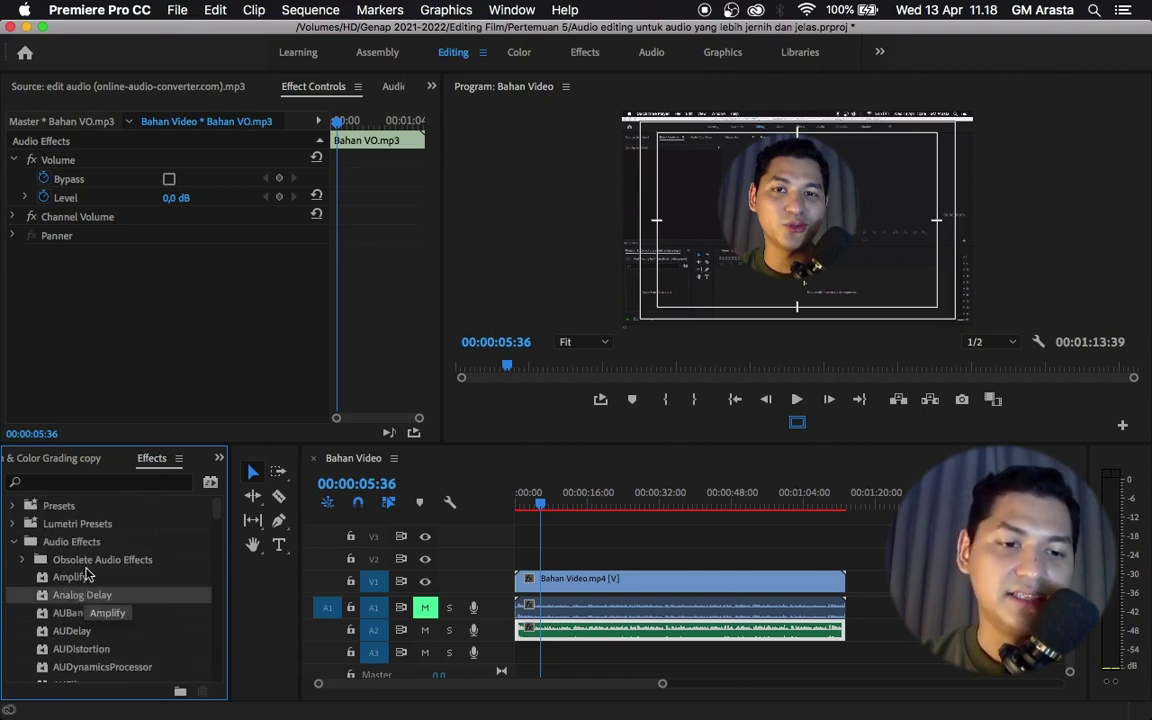
left_click(14, 543)
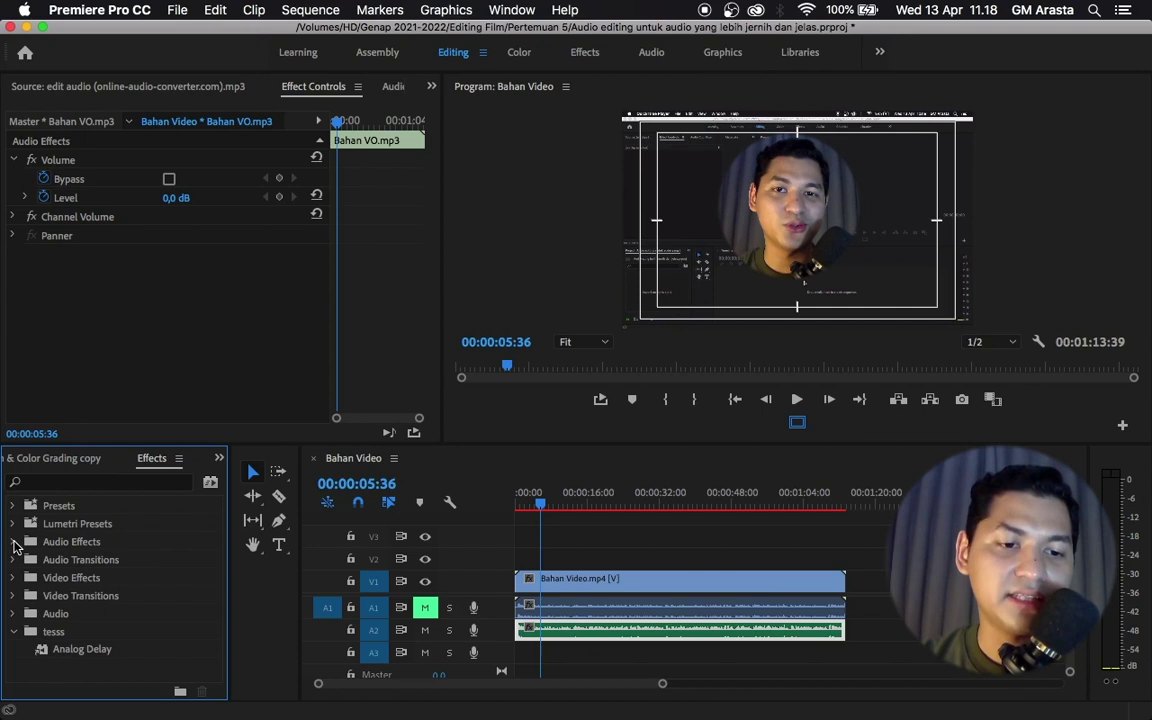
- Delete the tesss custom bin from the effects library and confirm the deletion
left_click(56, 636)
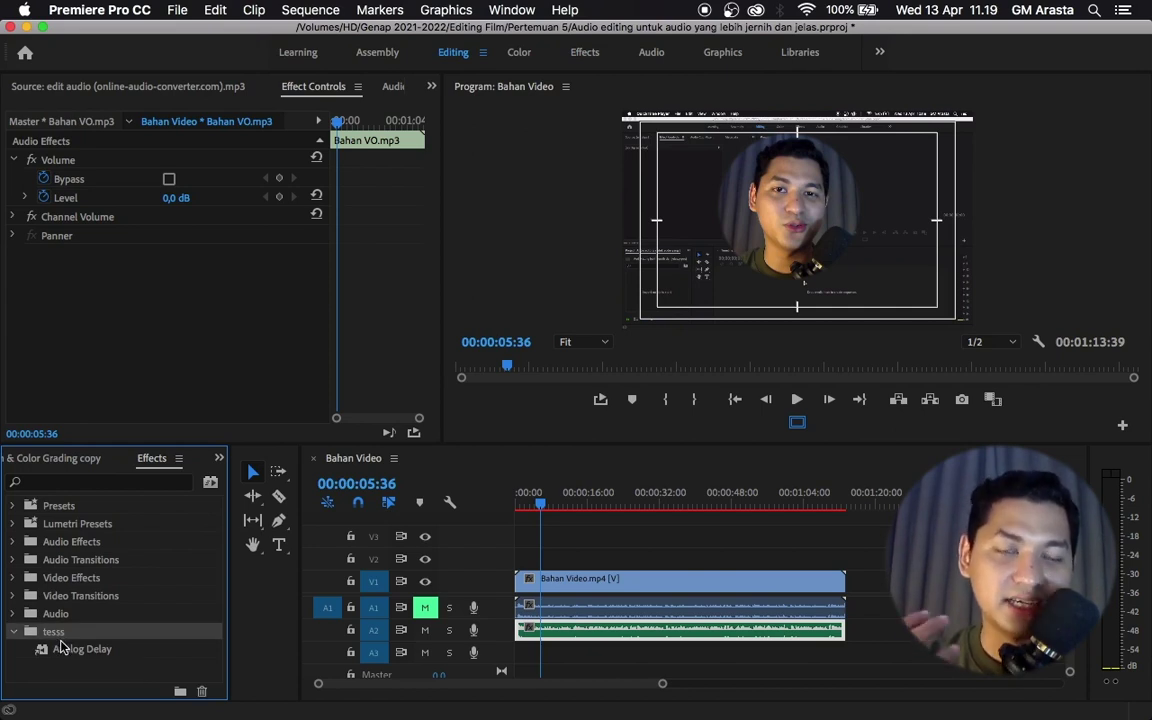
left_click(11, 633)
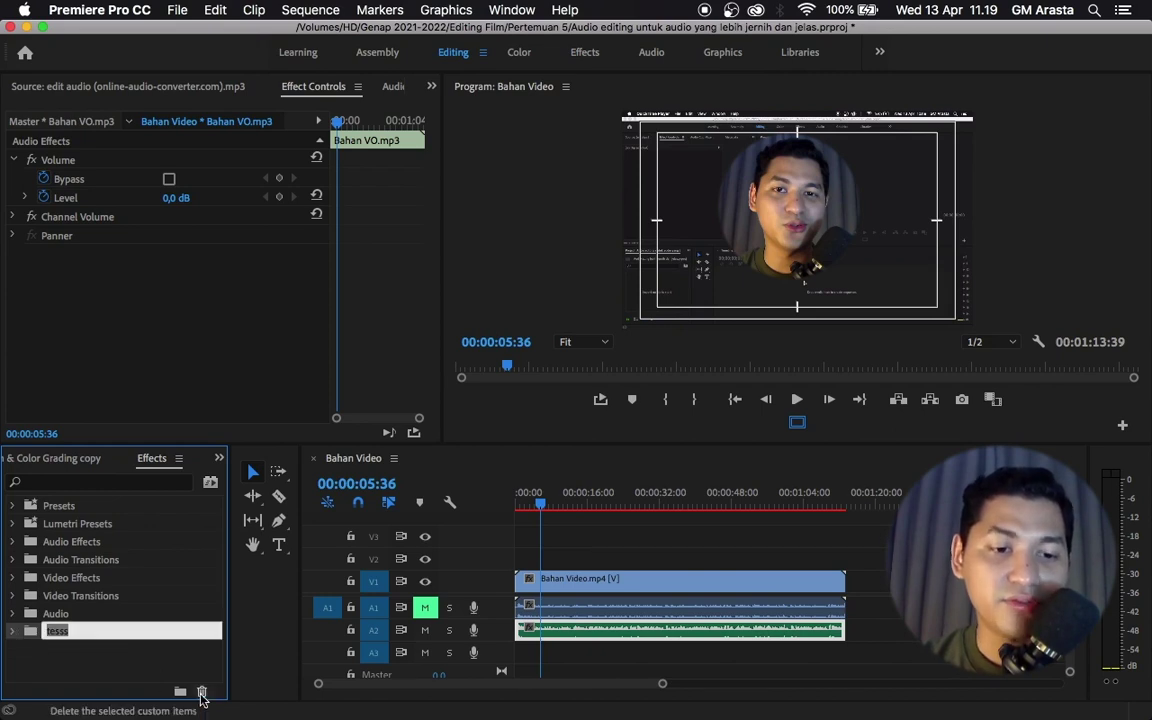
left_click(201, 691)
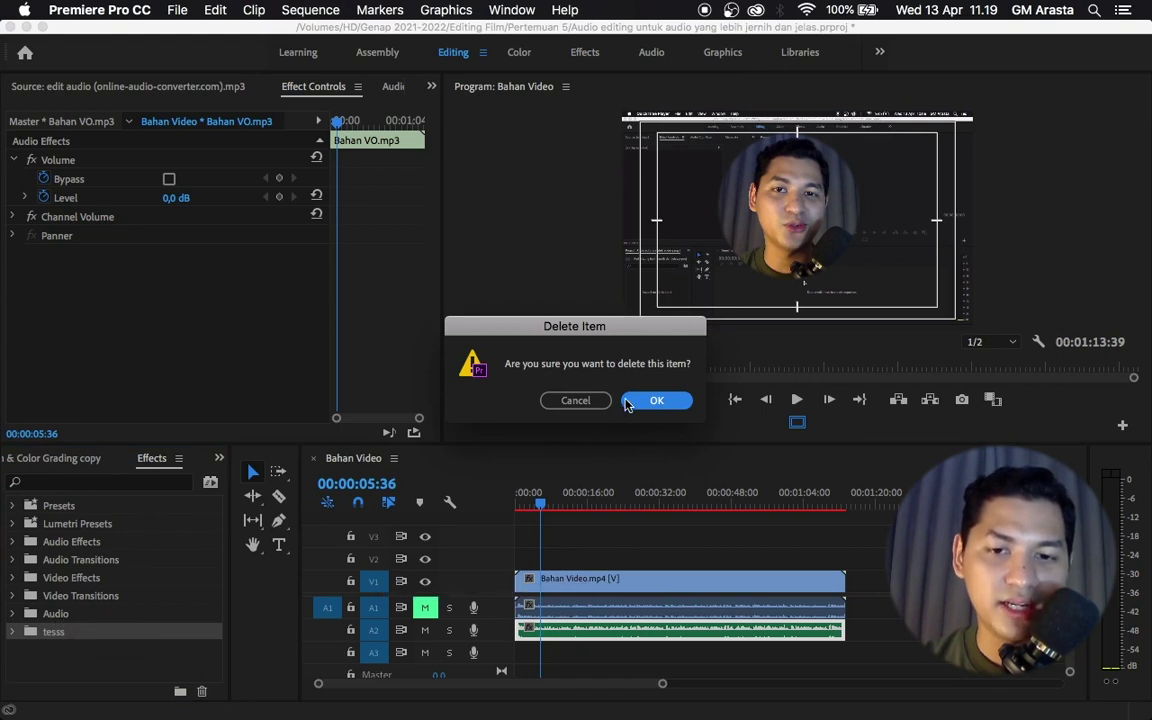
left_click(656, 400)
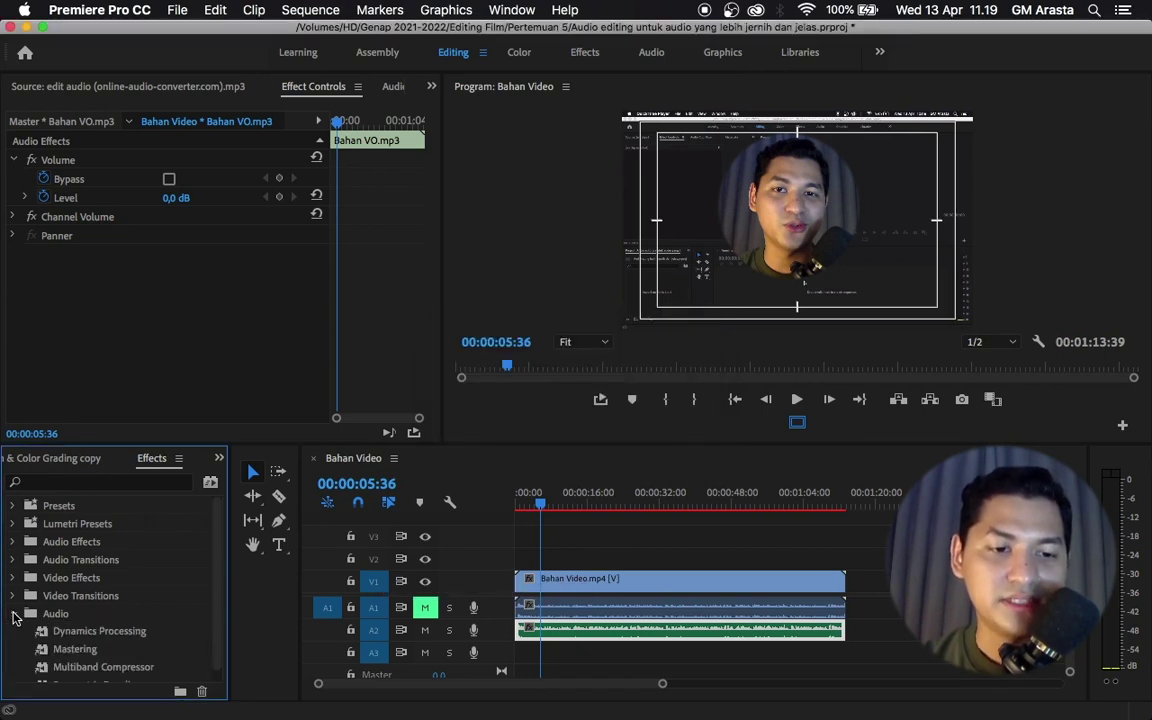
- Expand the custom Audio bin to show its effects and return the playhead to the start of the sequence
left_click(13, 614)
scroll(82, 613, "down", 1)
left_click(56, 604)
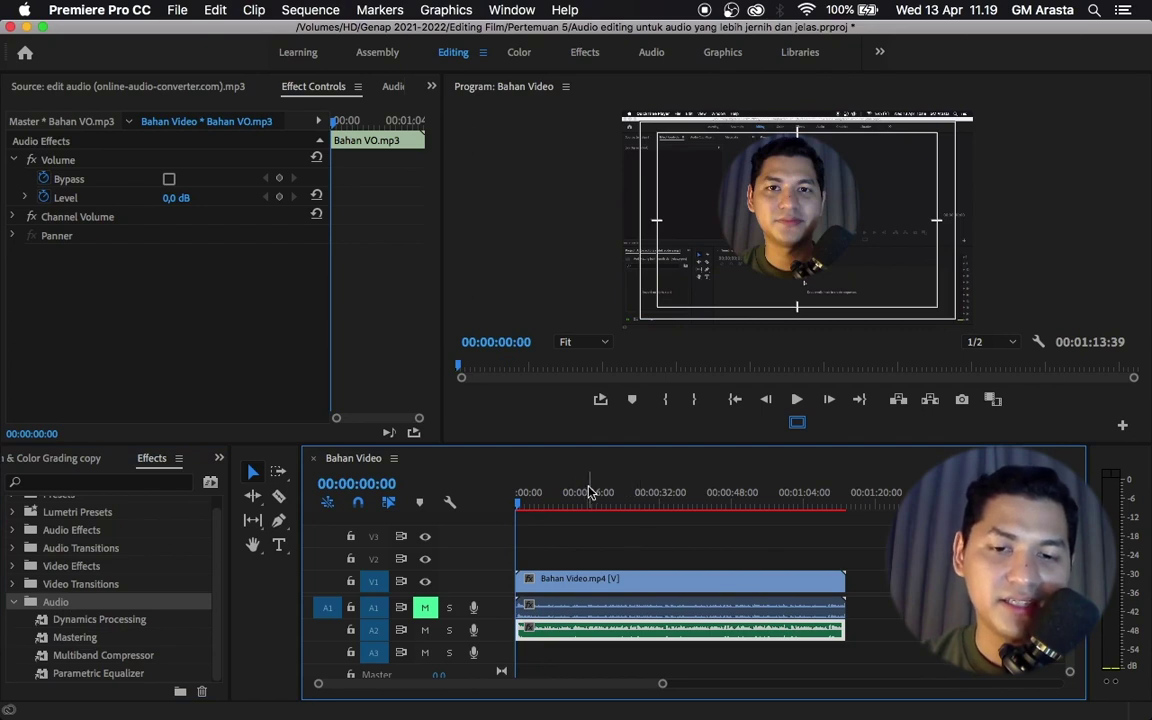
left_click(532, 502)
left_click_drag(532, 502, 467, 500)
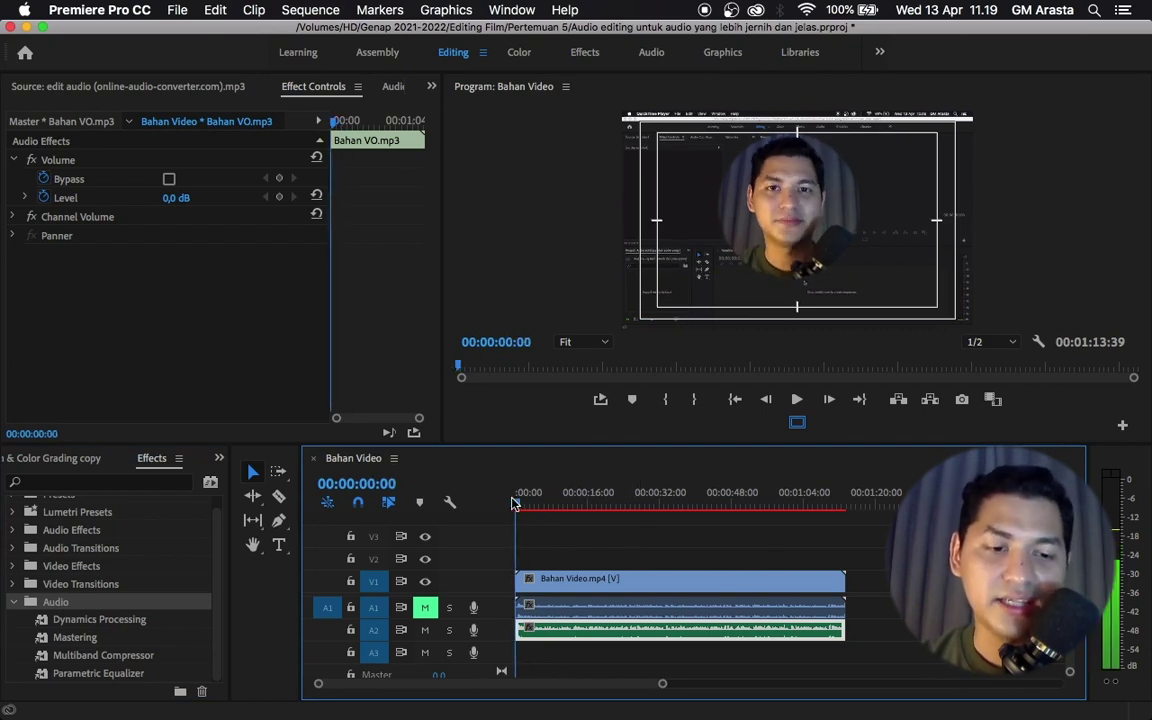
- Look through the Audio Effects folder for the original entry of the Dynamics Processing effect kept in the Audio bin
left_click(126, 621)
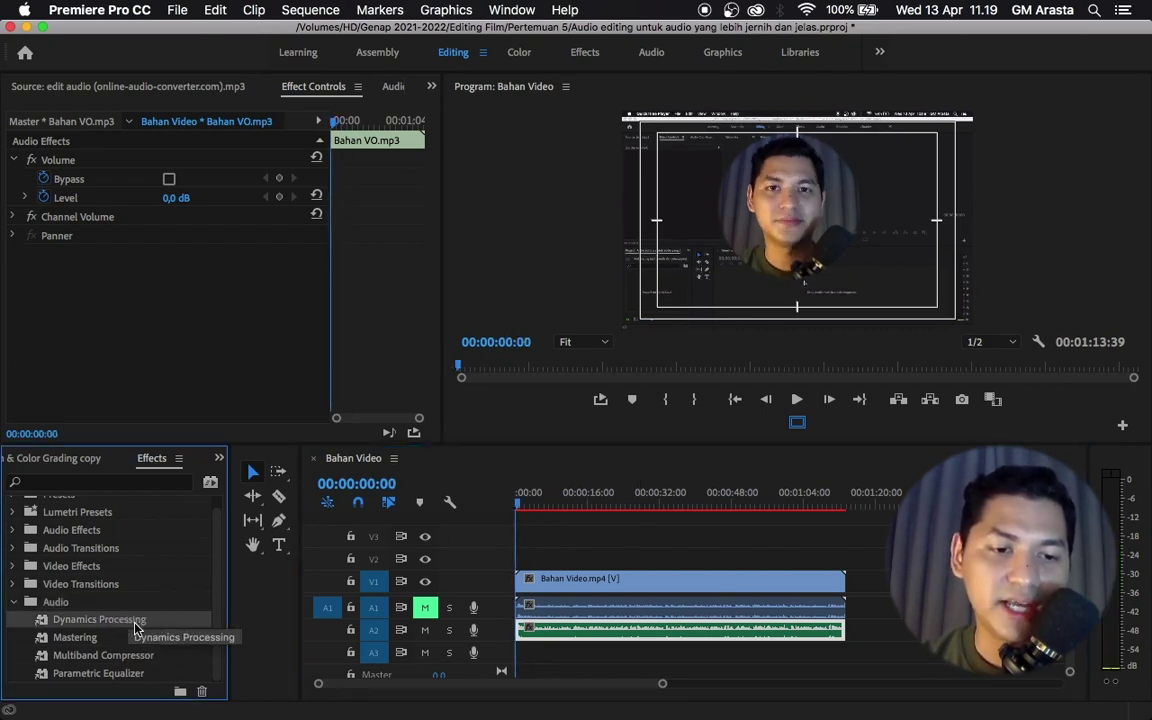
scroll(137, 627, "up", 1)
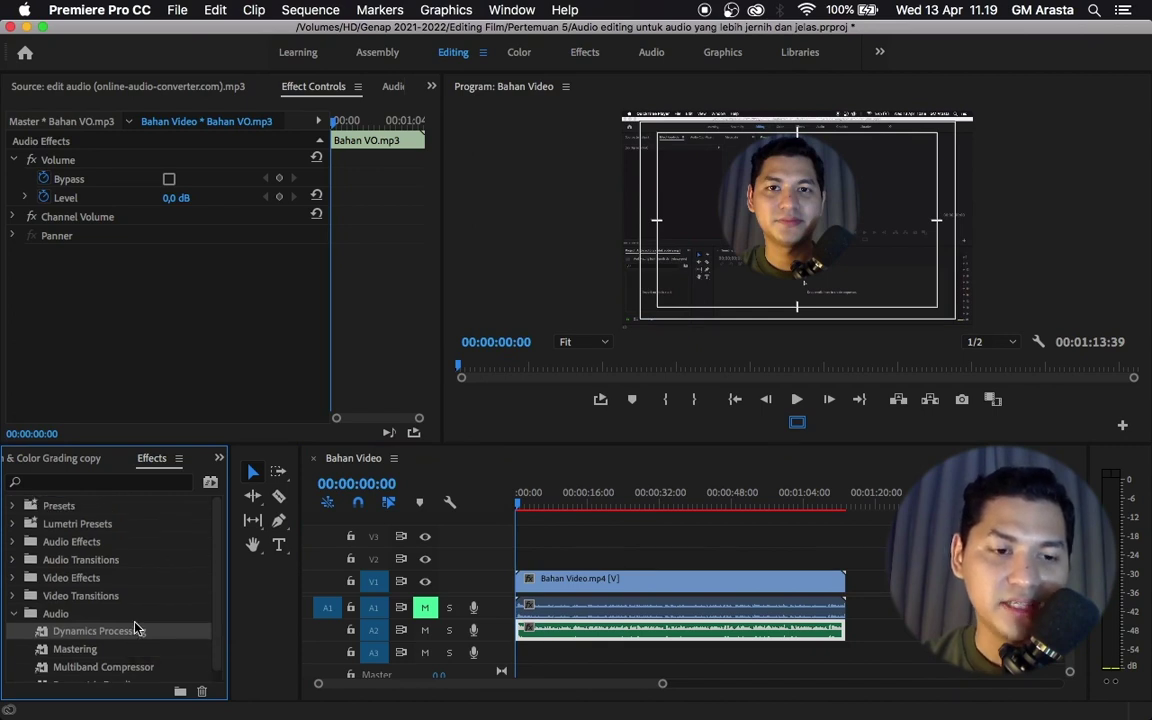
left_click(13, 542)
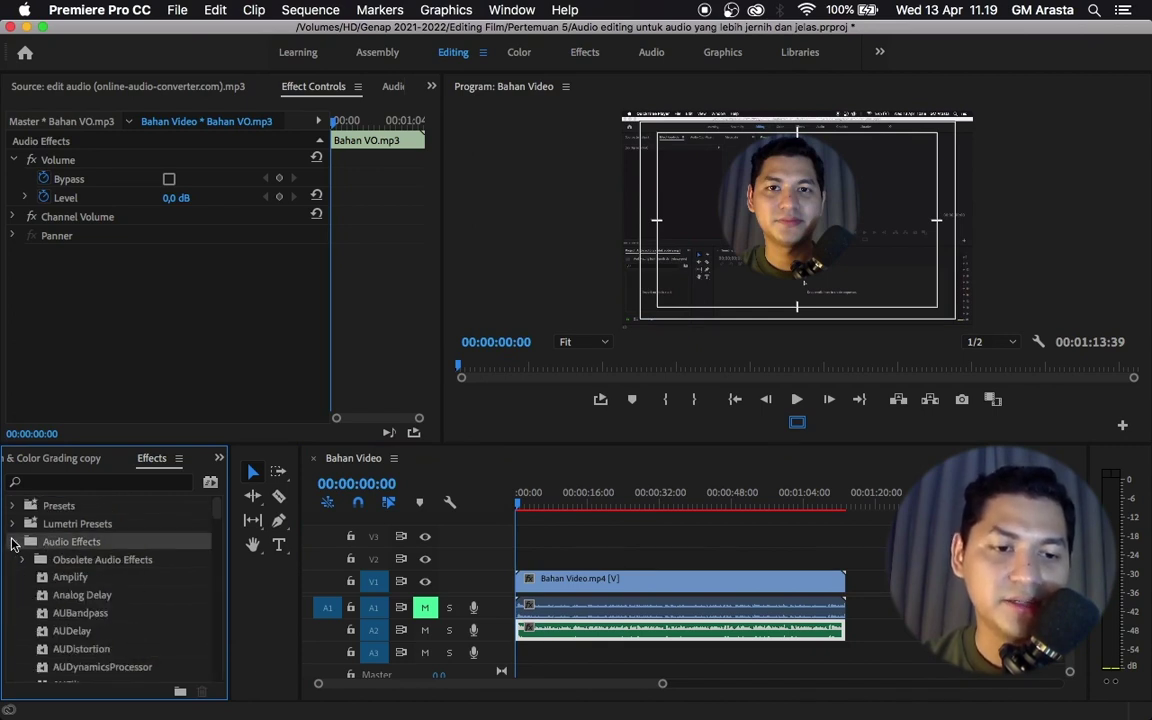
scroll(80, 590, "down", 12)
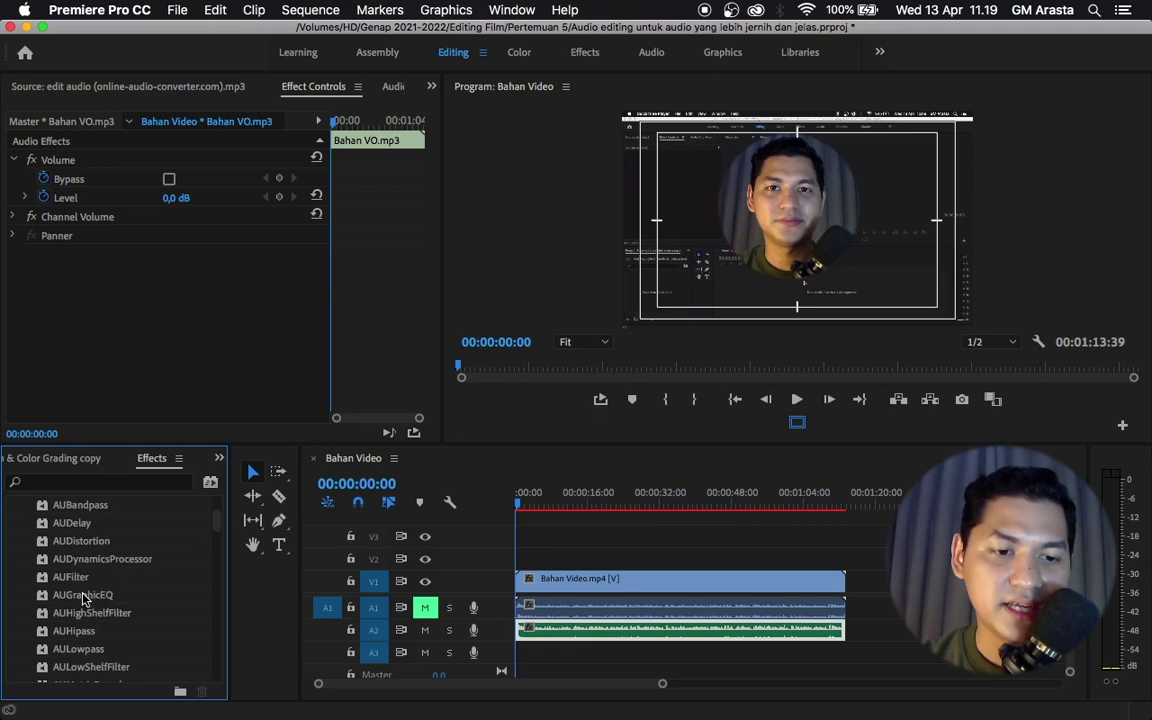
scroll(84, 598, "down", 2)
scroll(90, 595, "down", 5)
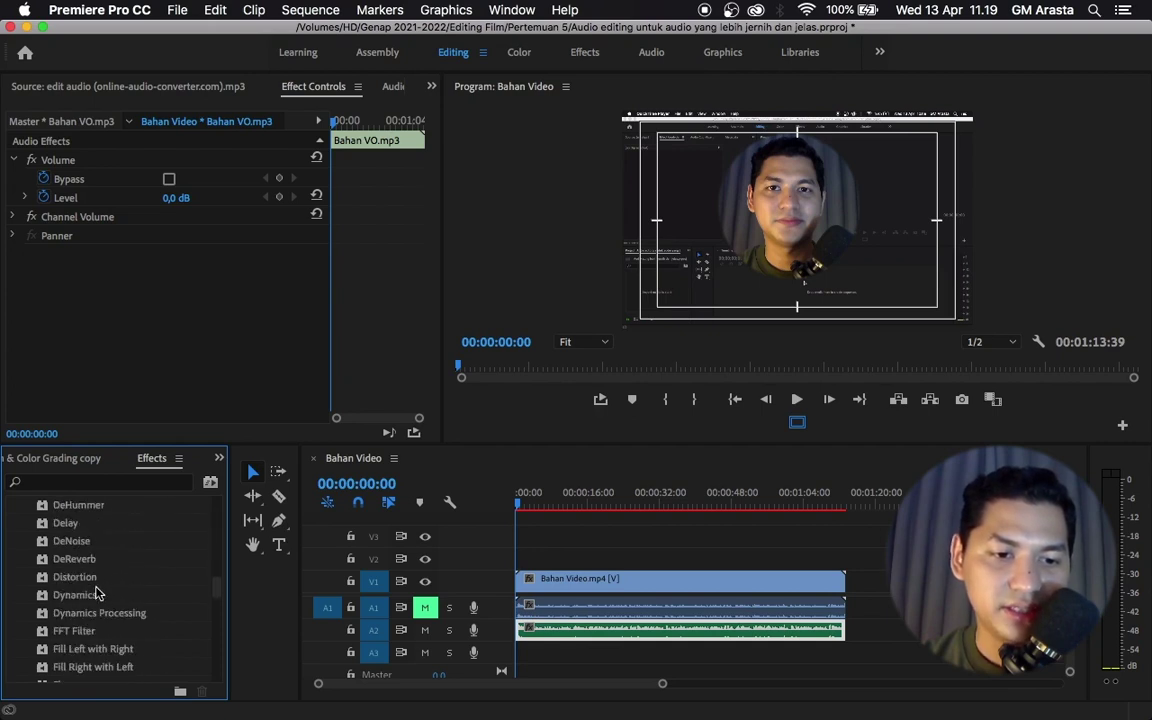
scroll(110, 620, "up", 20)
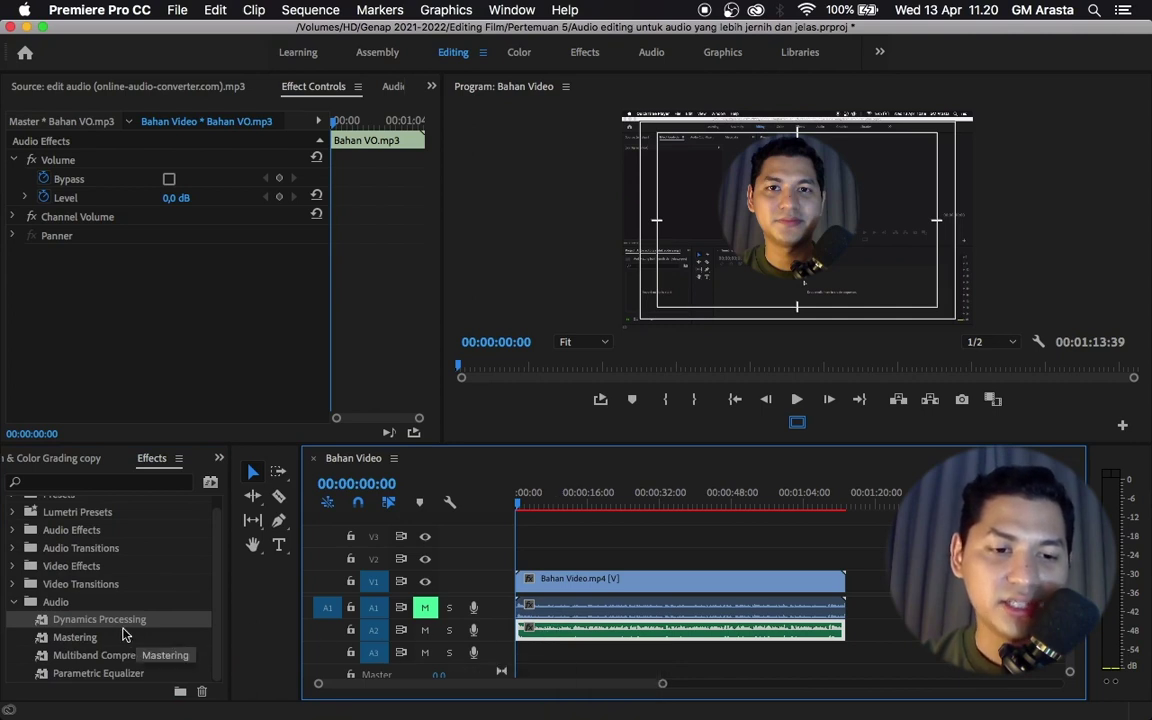
- Apply Dynamics Processing from the Audio bin to the Bahan VO clip and open its custom setup editor
left_click(90, 623)
double_click(90, 623)
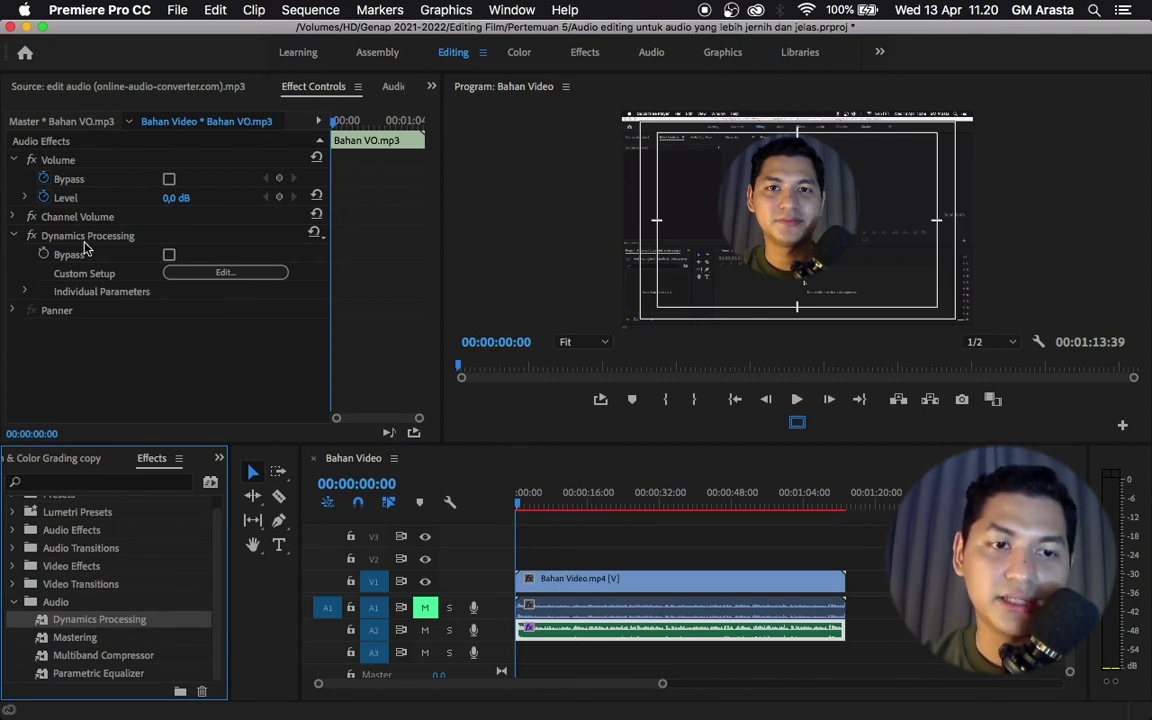
left_click(222, 272)
left_click_drag(540, 103, 263, 74)
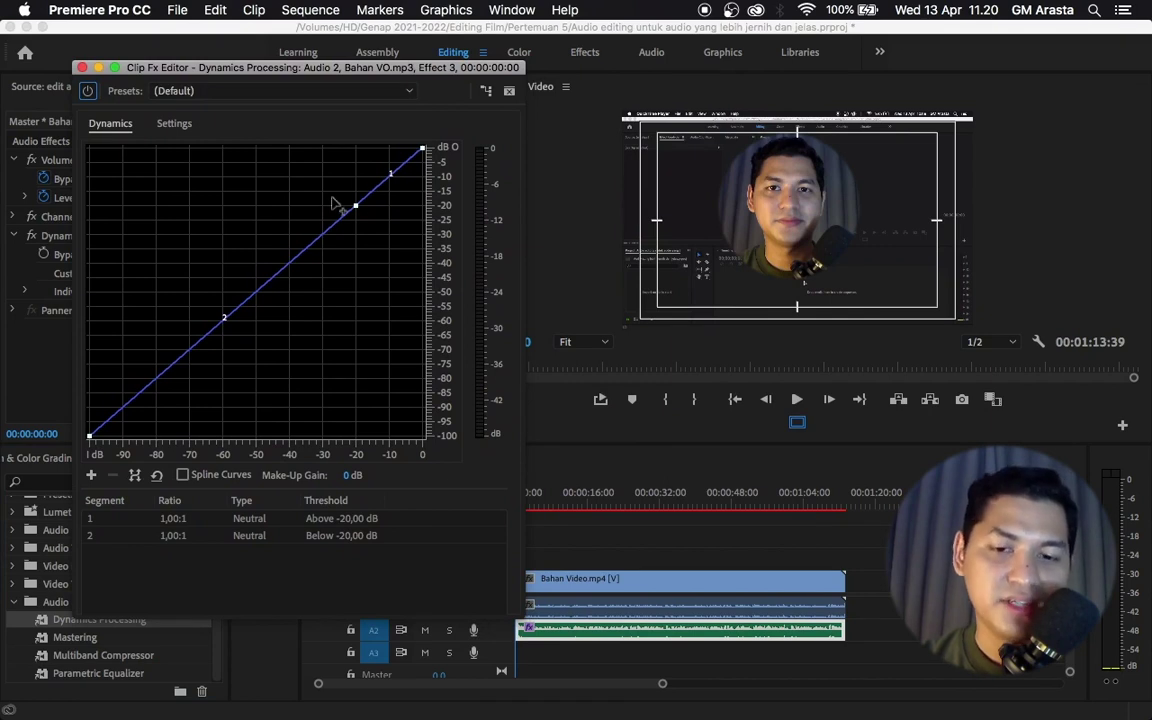
- Play the voice-over from near the start to check its levels with the default dynamics curve, and reposition the playhead at about 10 seconds
left_click(560, 458)
left_click(535, 505)
key("space")
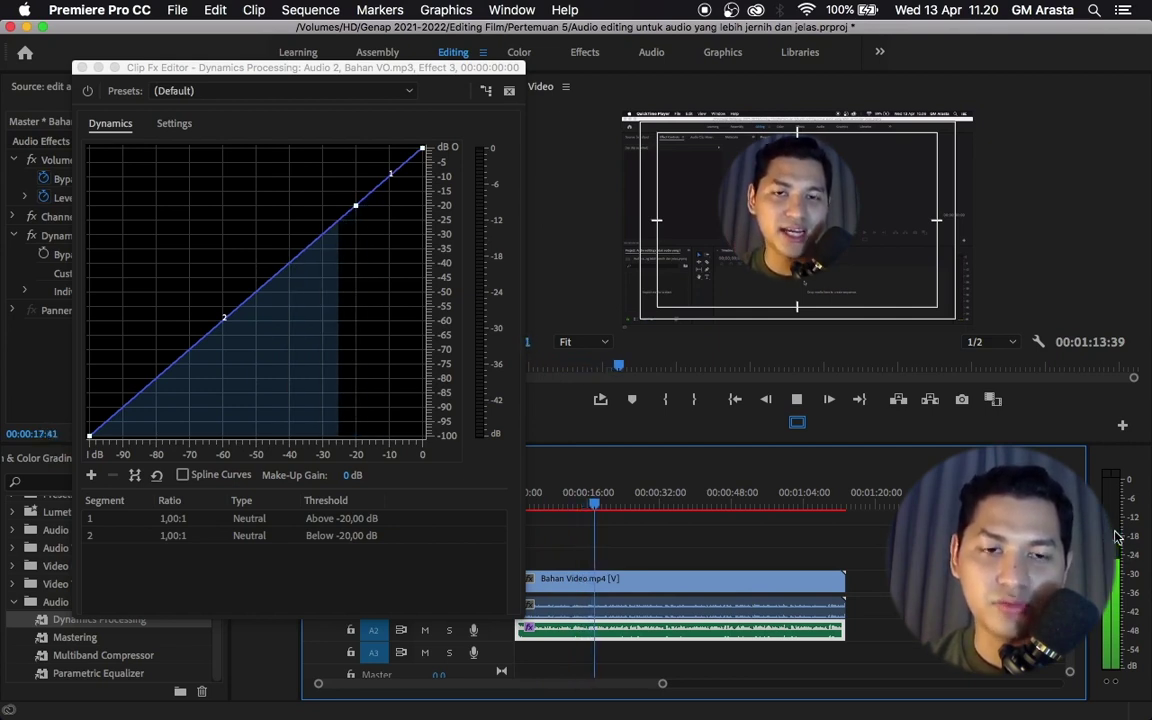
left_click(645, 497)
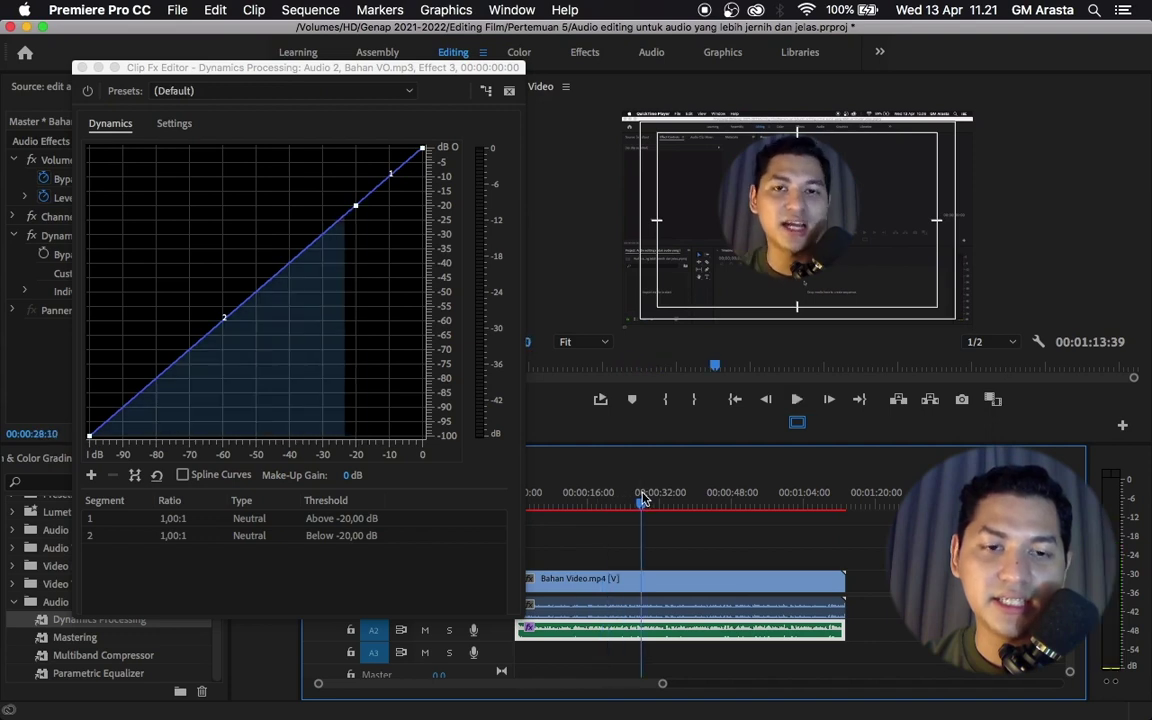
left_click(563, 497)
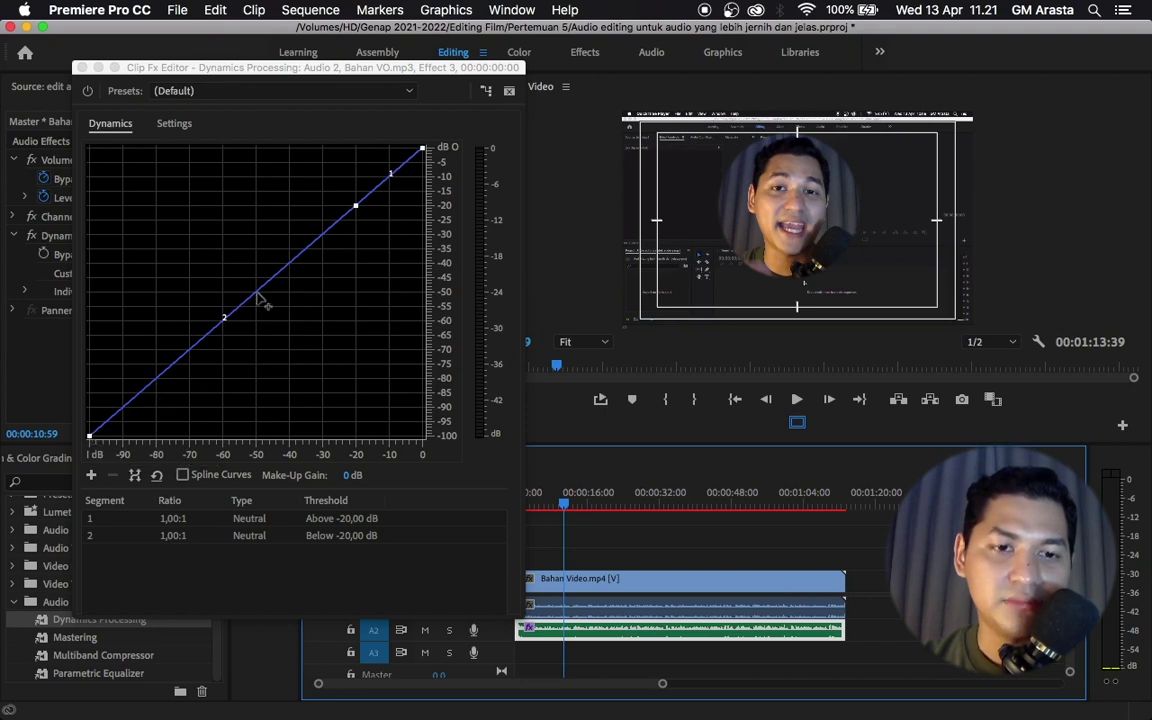
- Reshape the dynamics curve by raising the upper point at about -24 dB and adding a lower point below the diagonal at about -67 dB
left_click(191, 350)
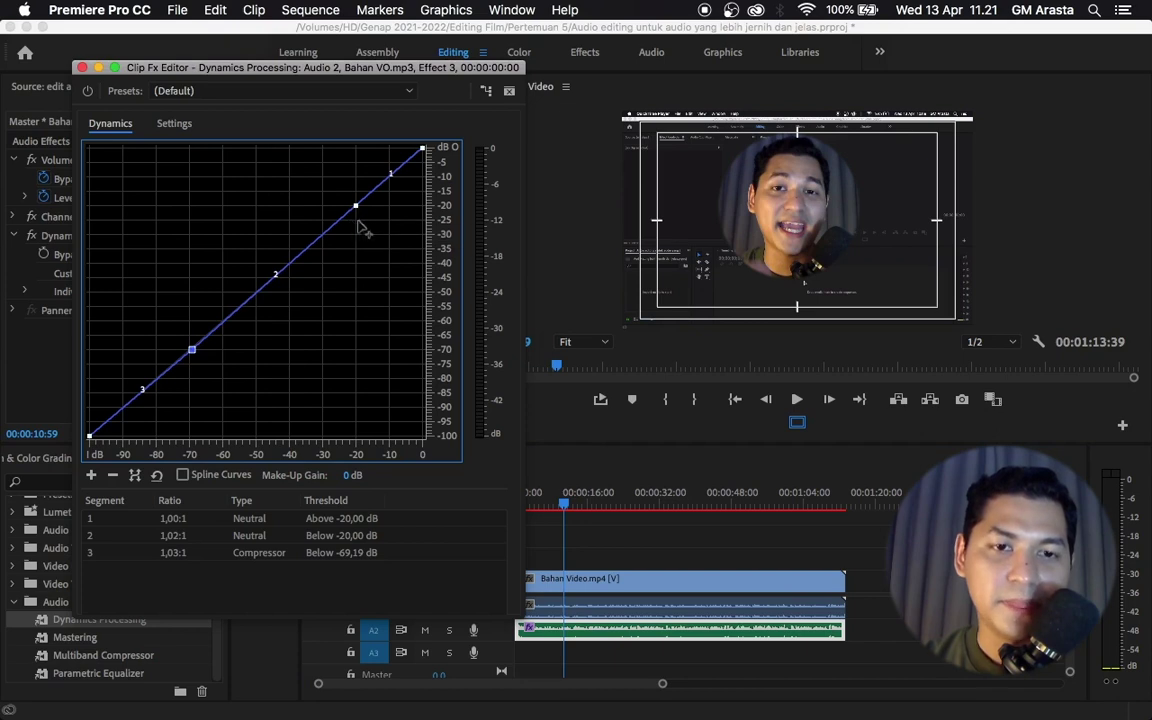
mouse_move(356, 208)
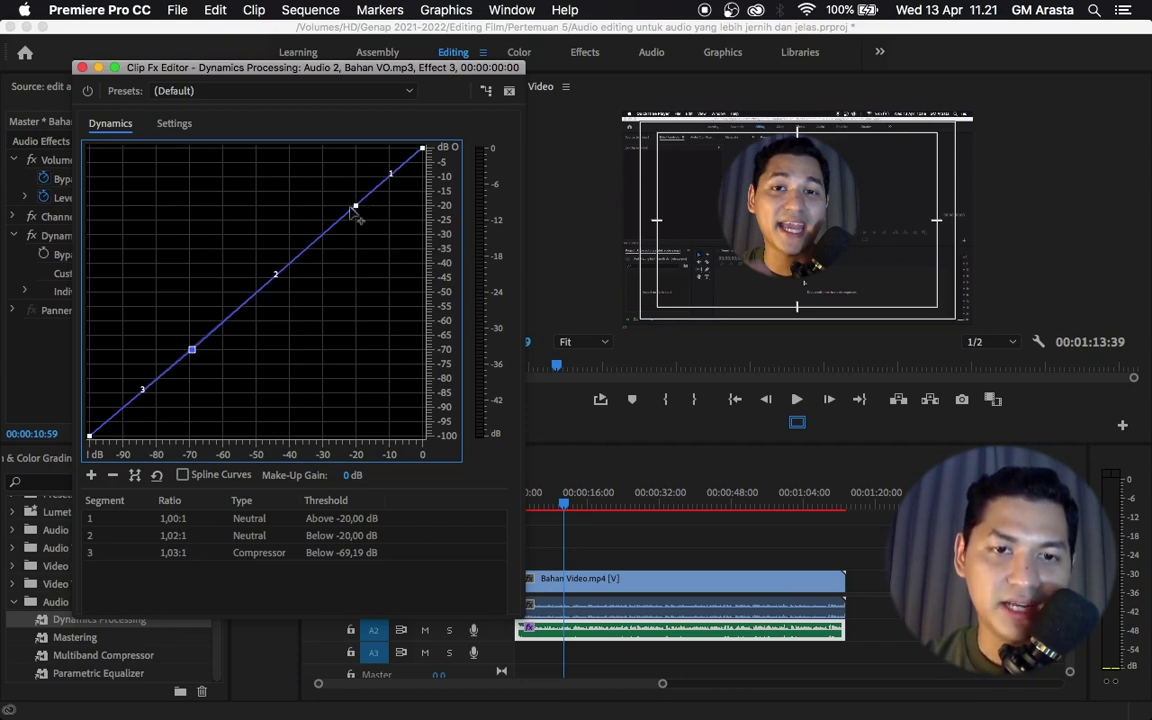
left_click(356, 206)
left_click_drag(357, 207, 342, 187)
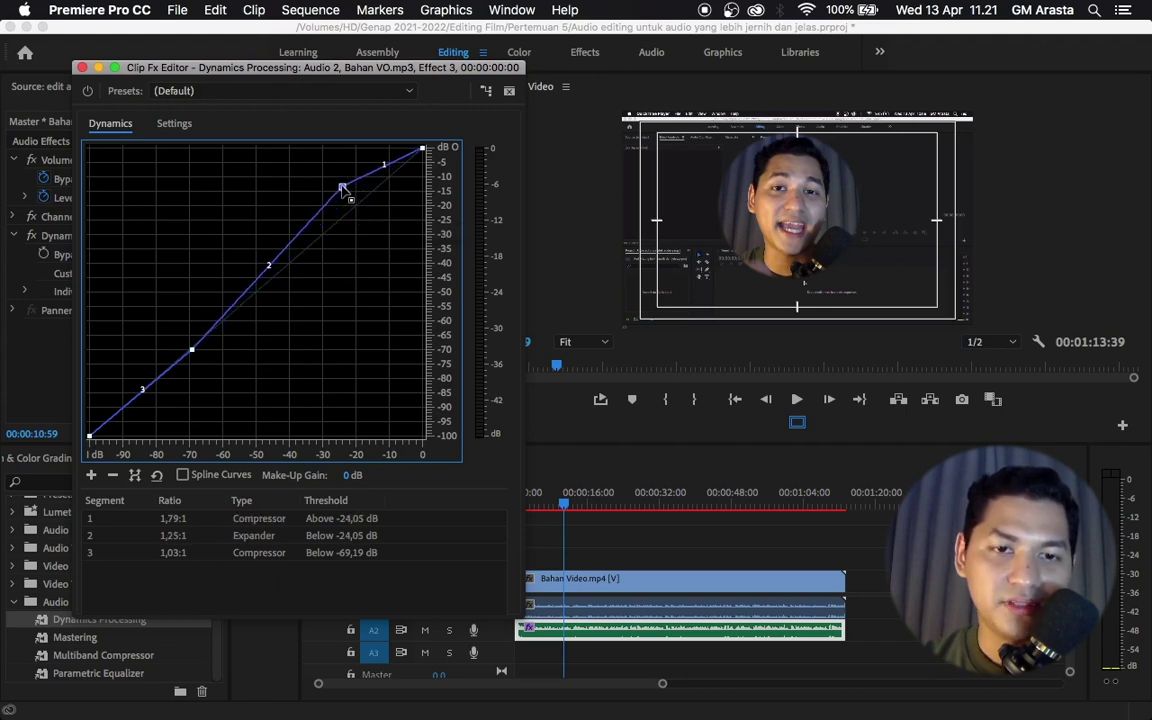
mouse_move(192, 350)
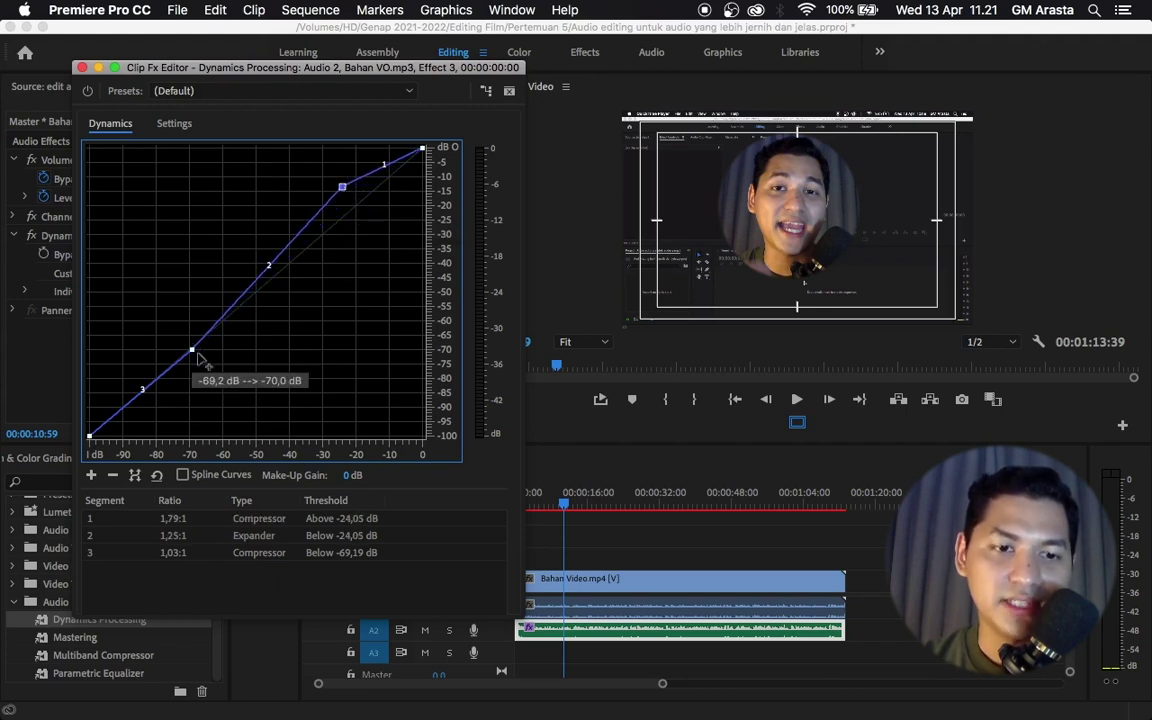
left_click_drag(192, 350, 200, 361)
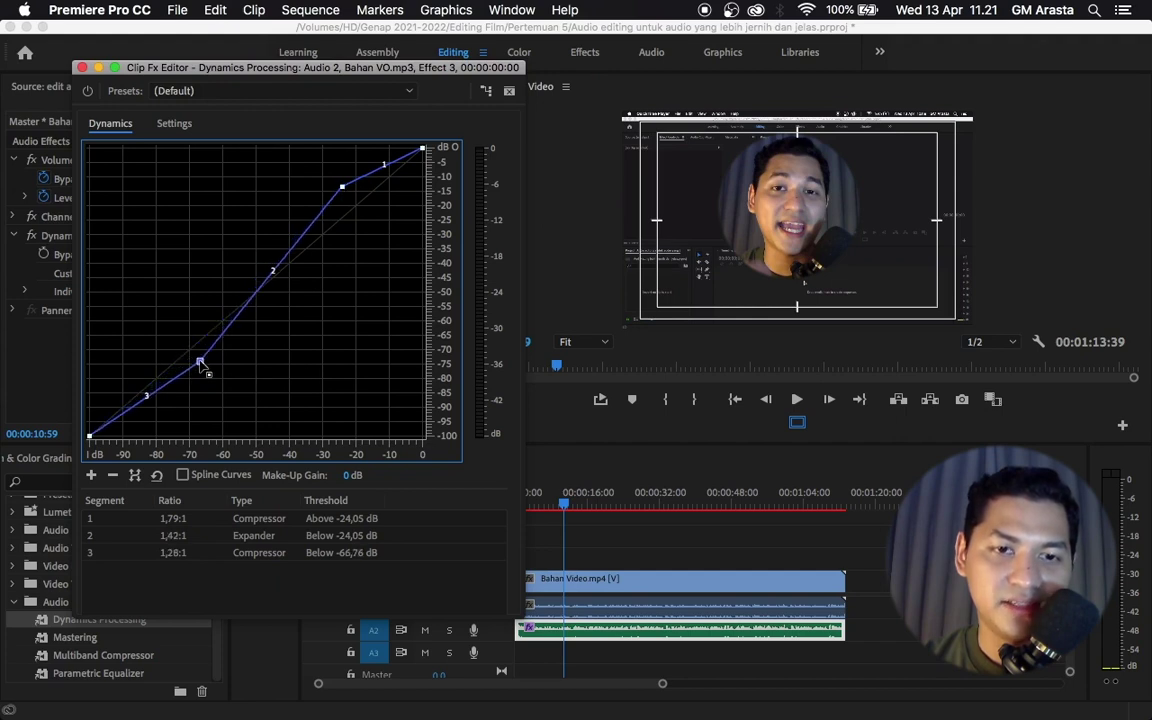
- Play the voice-over to hear the reshaped dynamics curve, reposition the playhead at about 10 seconds, and close the effect editor
left_click(535, 505)
key("space")
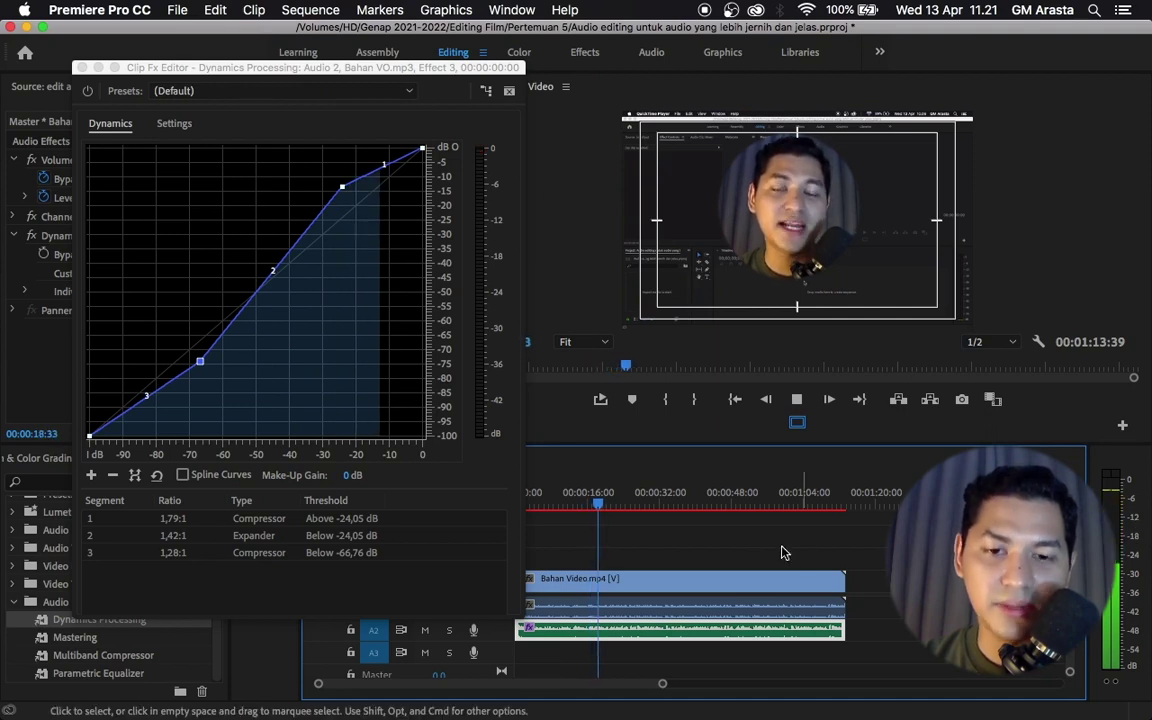
left_click_drag(598, 508, 565, 506)
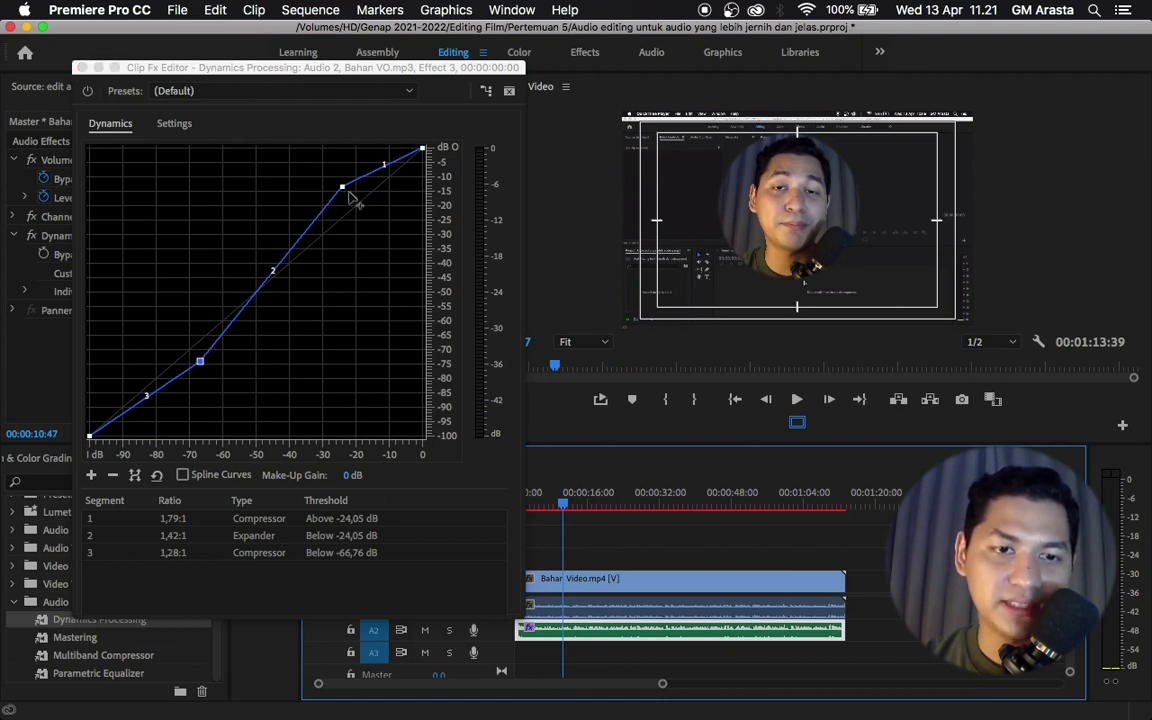
left_click(81, 67)
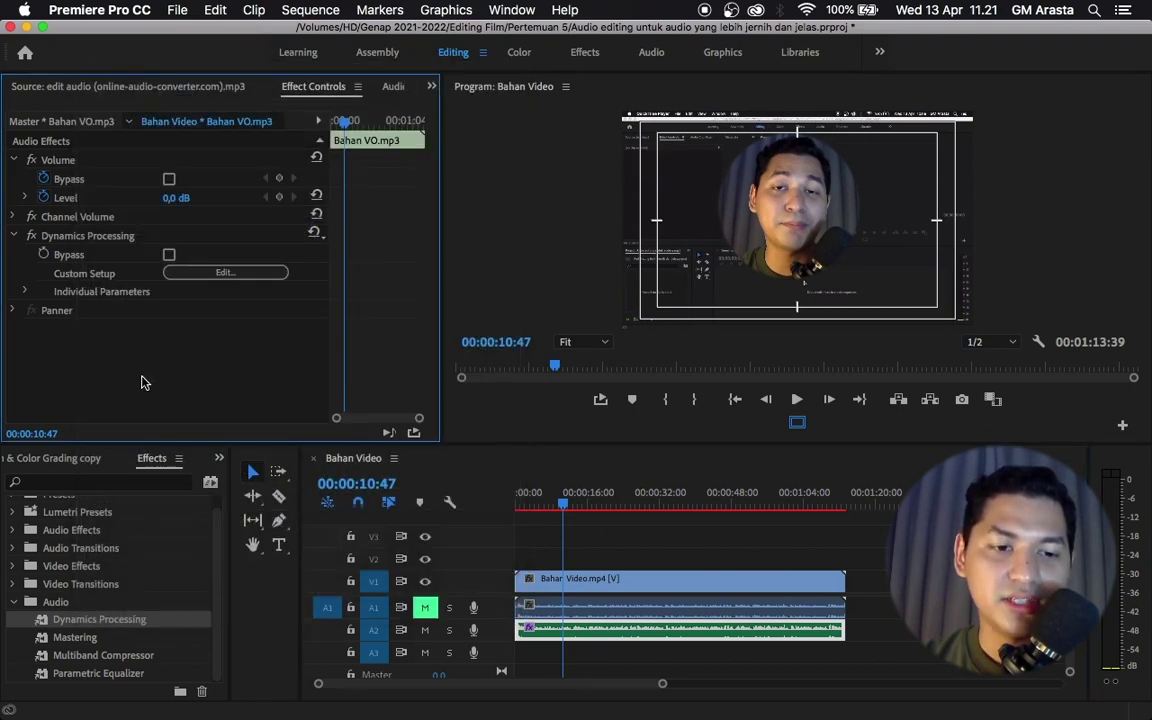
- Apply Multiband Compressor from the Audio bin to the Bahan VO clip and open its custom setup editor clear of the program preview
left_click(112, 636)
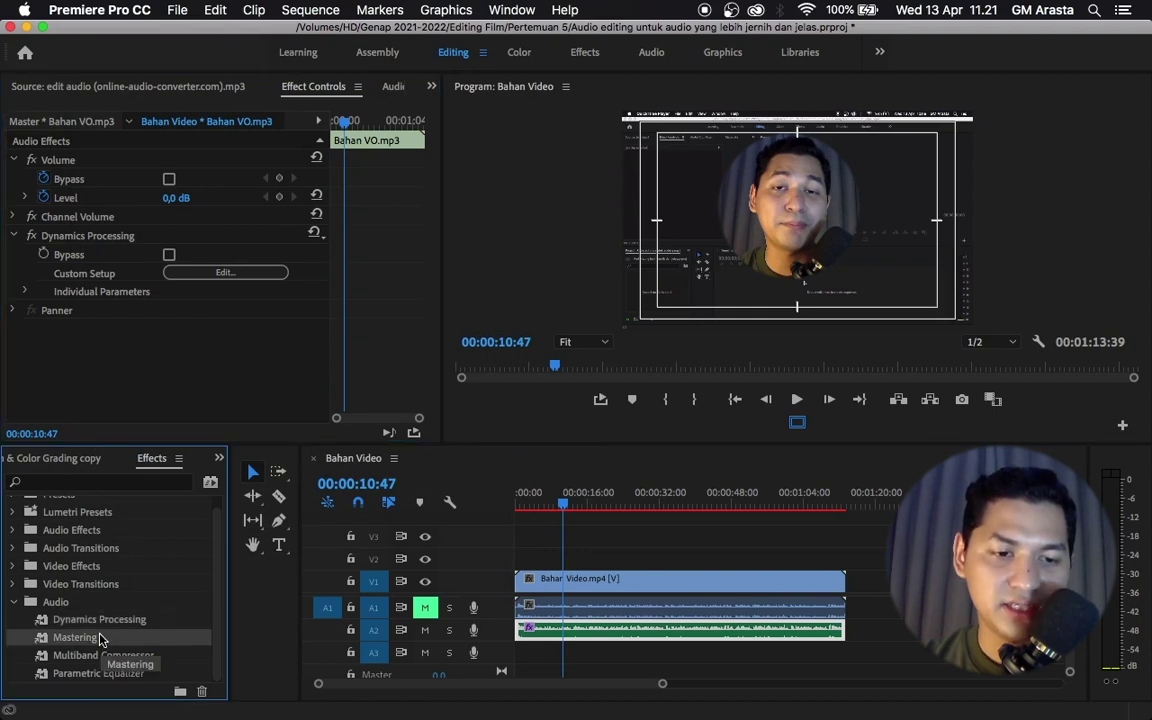
left_click(130, 657)
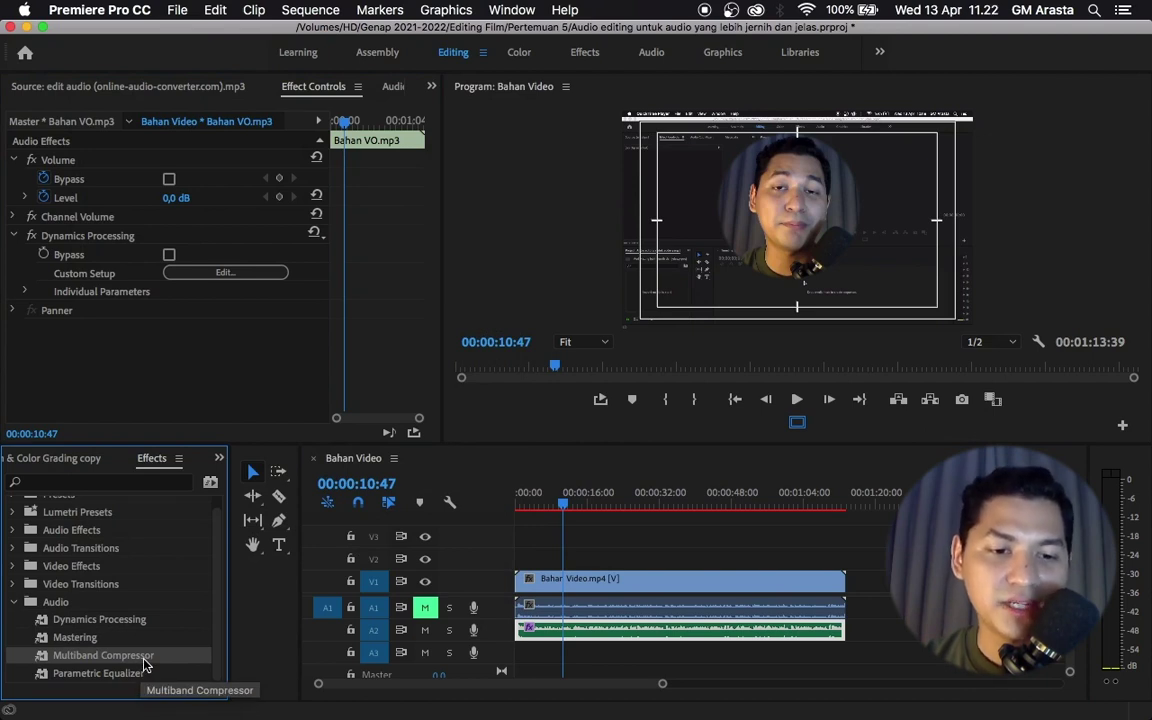
left_click(627, 638)
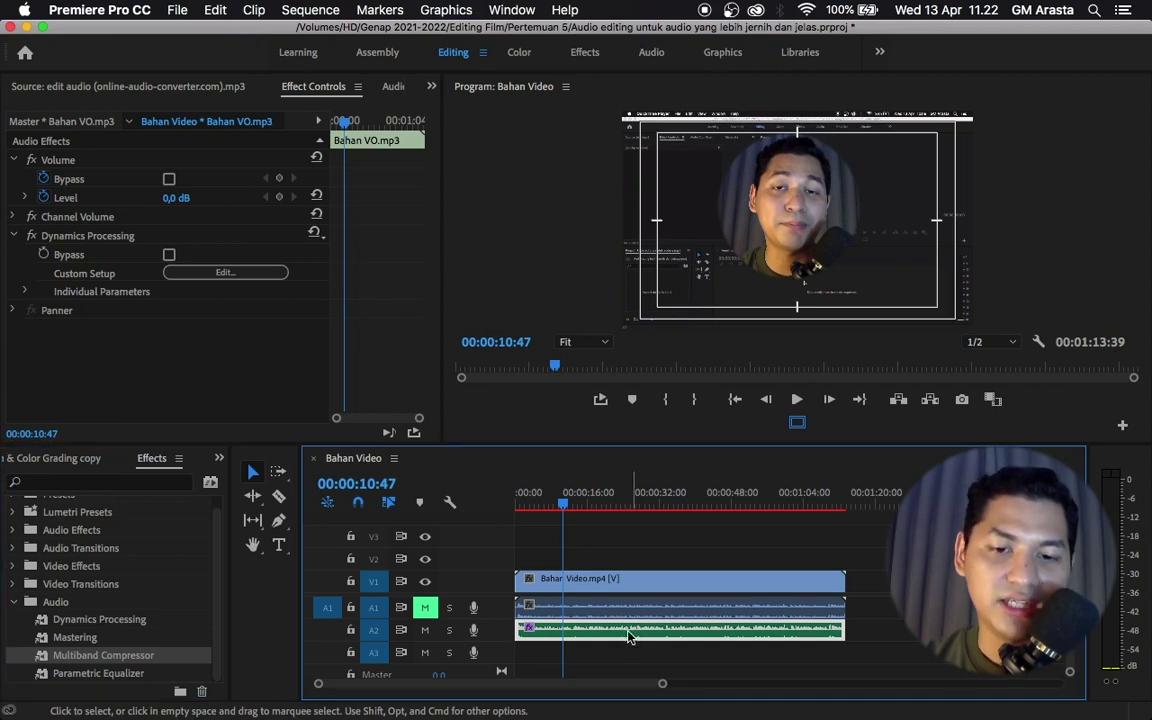
double_click(102, 658)
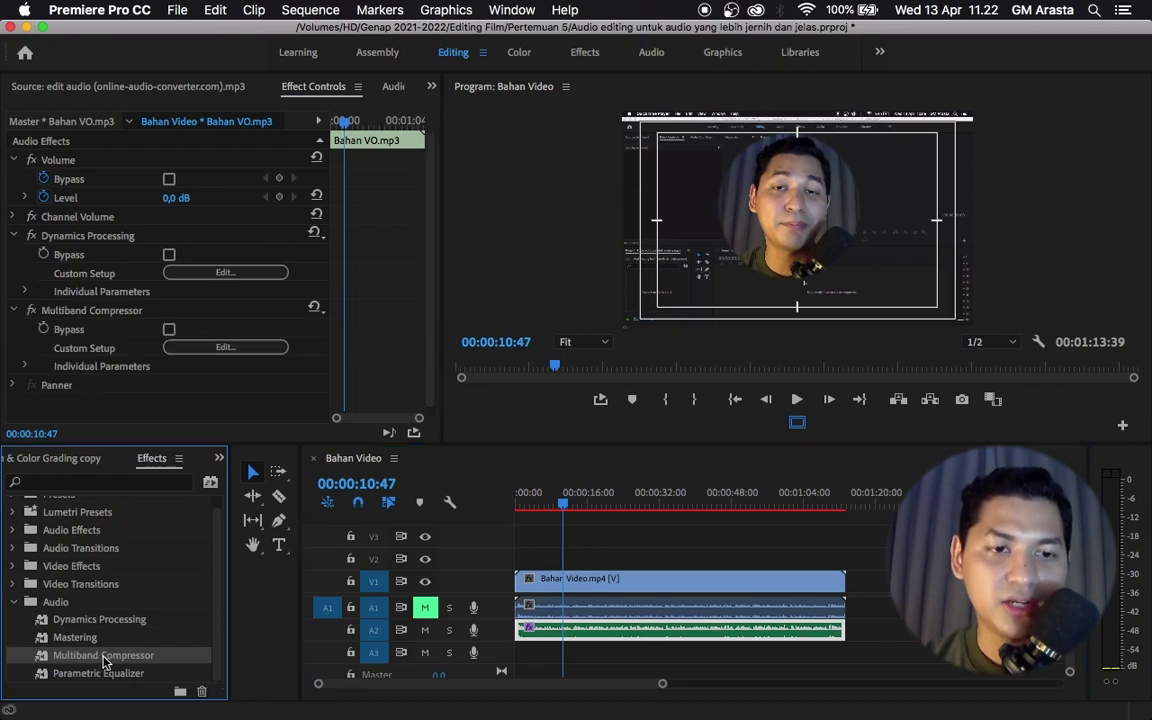
left_click(78, 310)
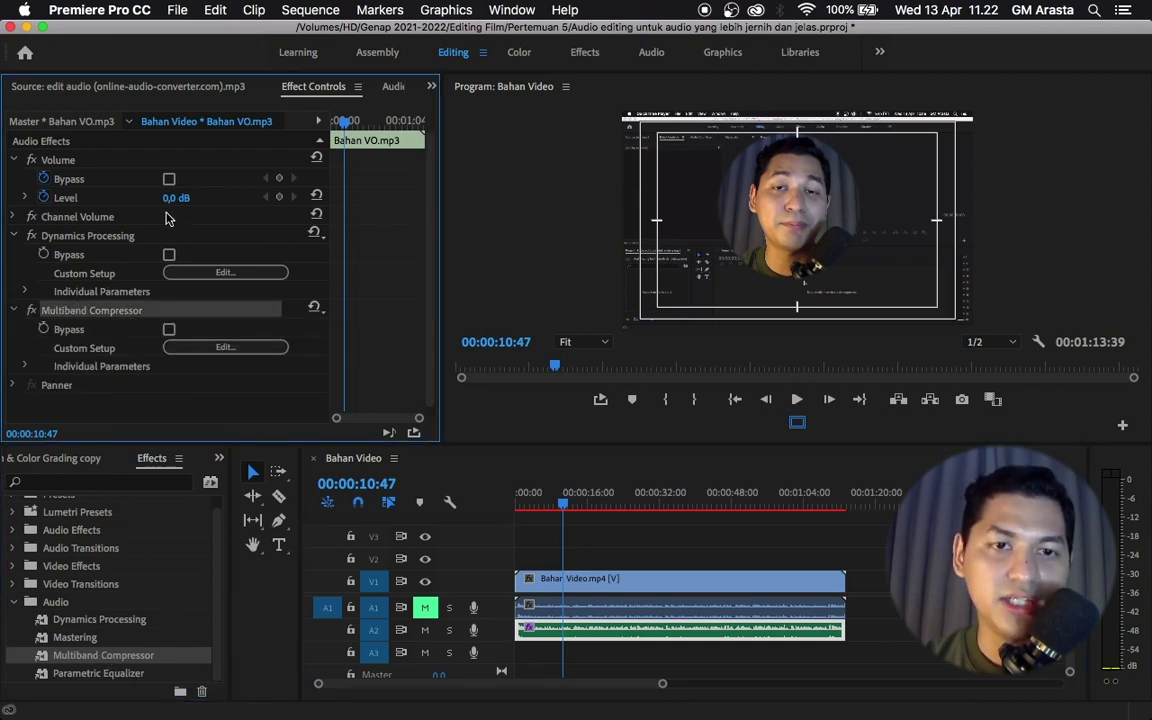
scroll(111, 323, "down", 1)
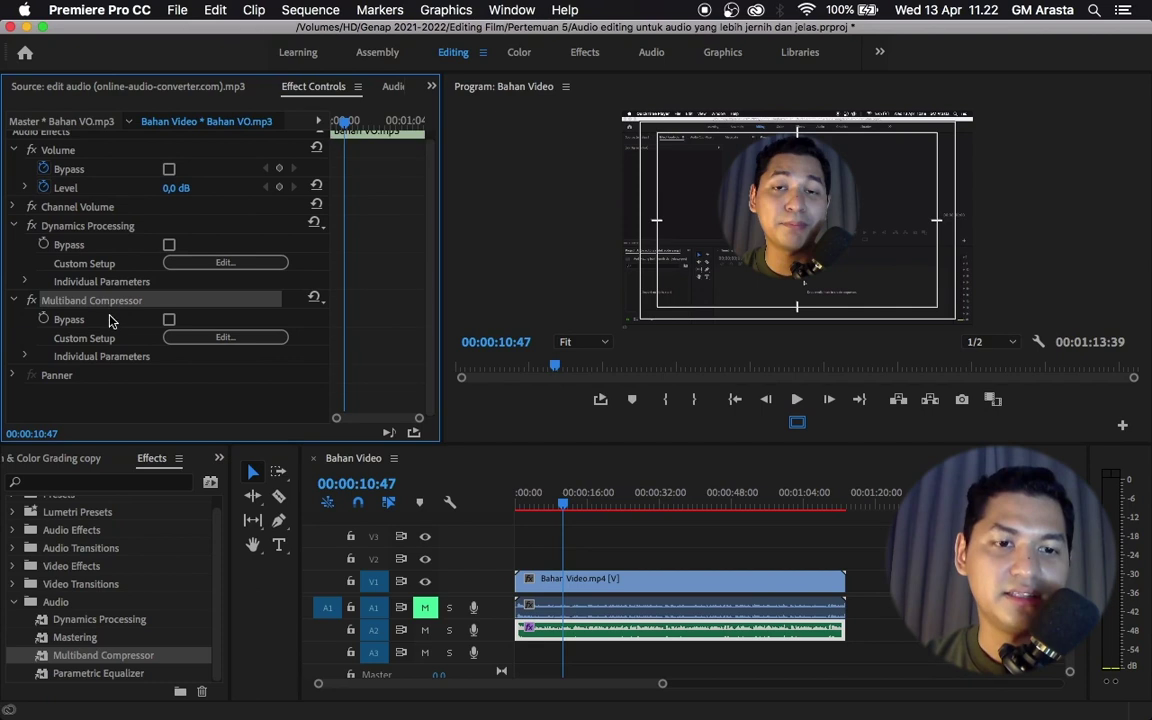
left_click(221, 340)
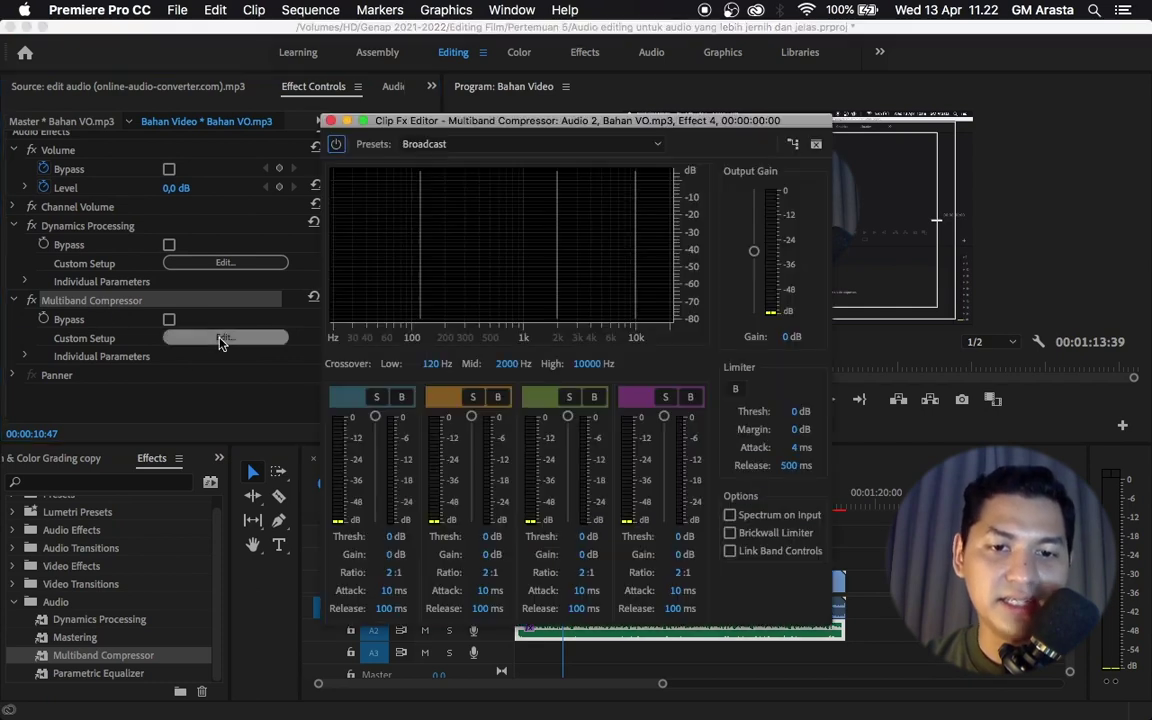
left_click_drag(612, 115, 395, 59)
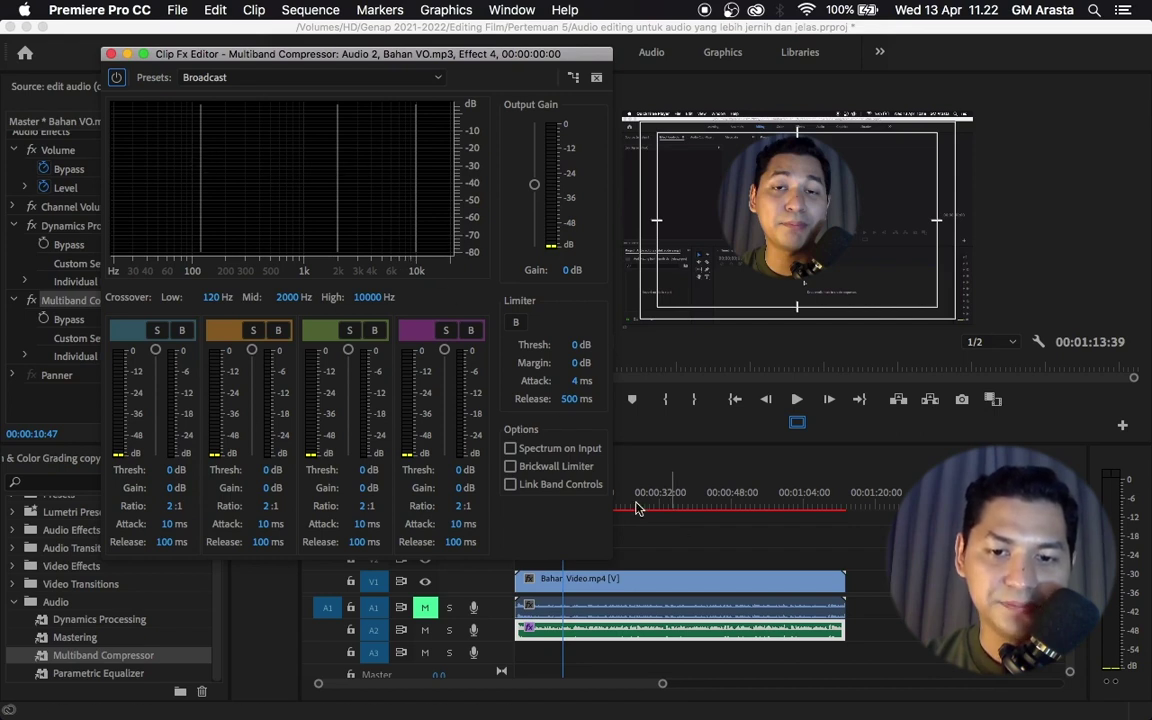
- Play the voice-over from about 9 seconds and lower the Multiband Compressor's low crossover to about 52.5 Hz
left_click_drag(668, 498, 558, 504)
key("space")
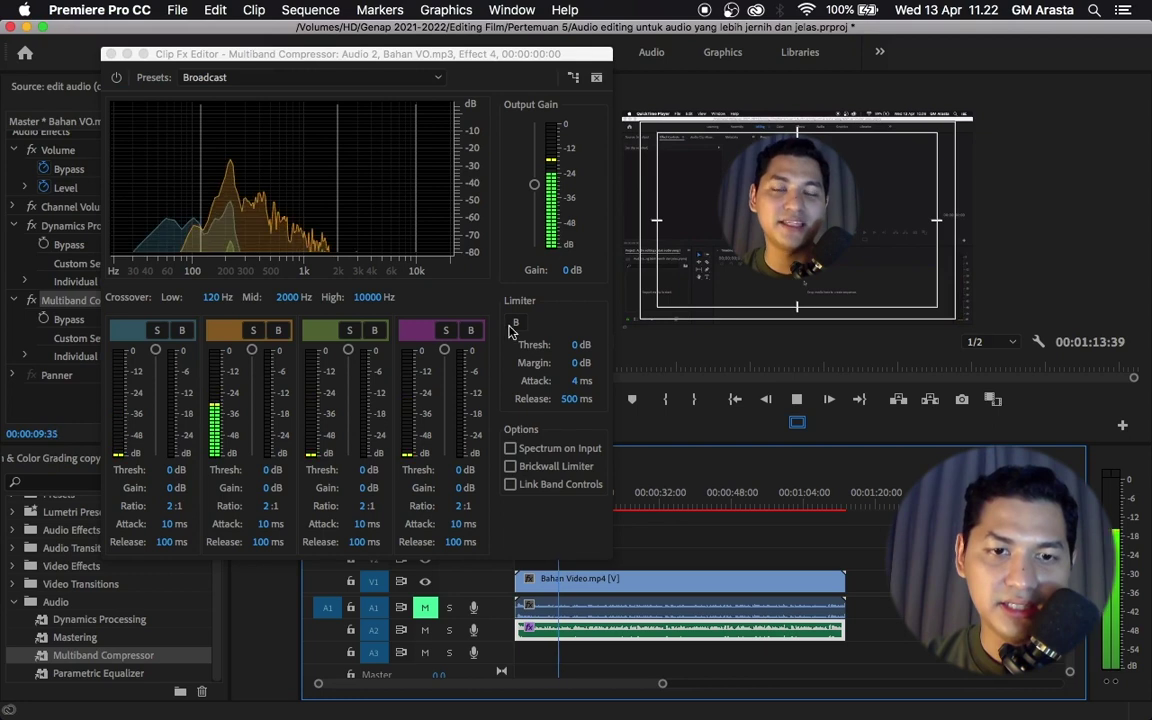
left_click_drag(202, 196, 159, 187)
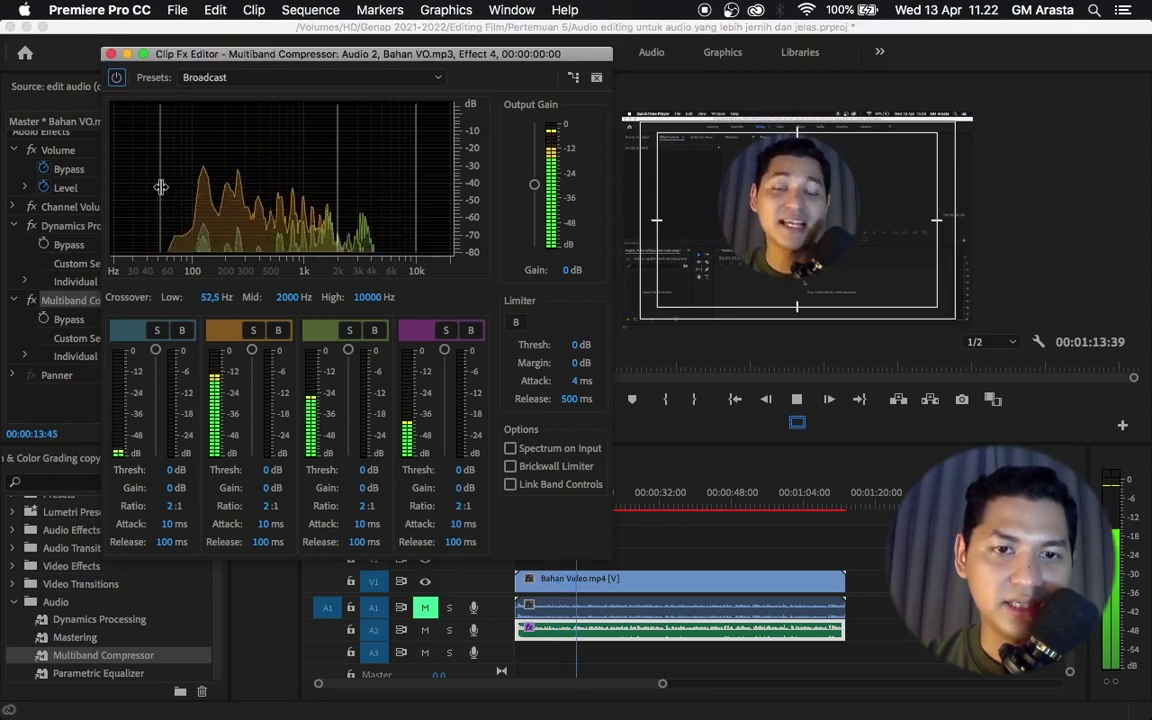
- Lower the Multiband Compressor's mid crossover to about 138.3 Hz and high crossover to about 677.8 Hz, and raise its output gain slightly
left_click_drag(338, 157, 208, 152)
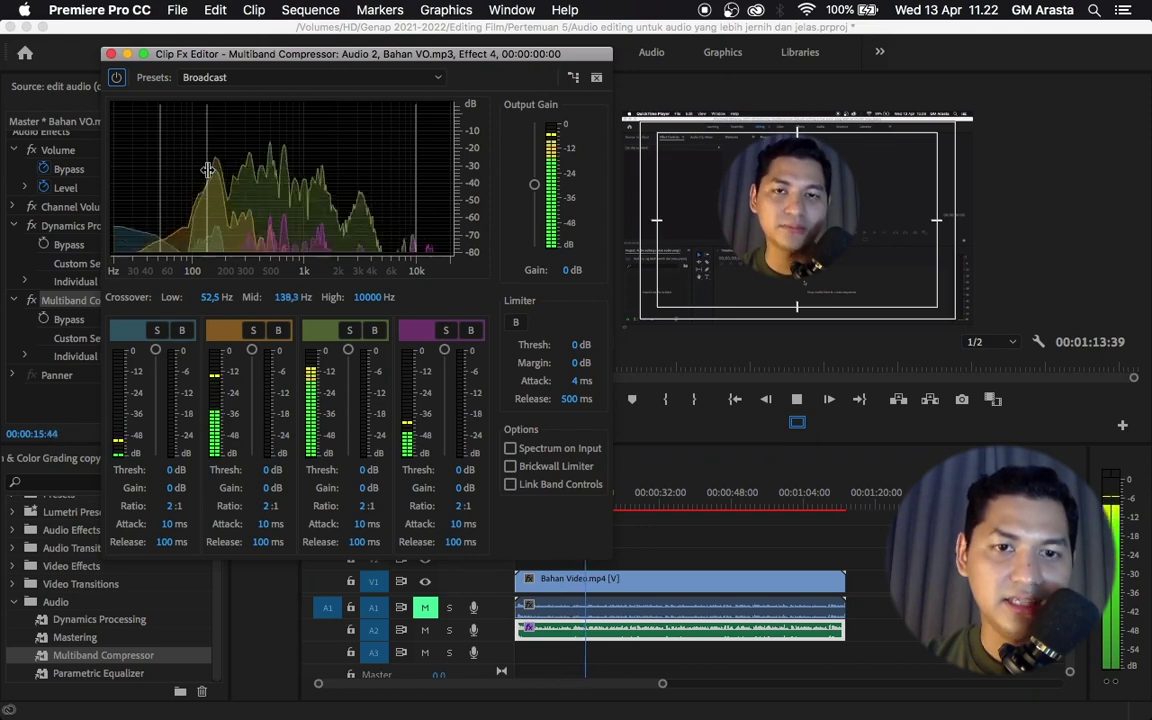
left_click_drag(414, 149, 289, 167)
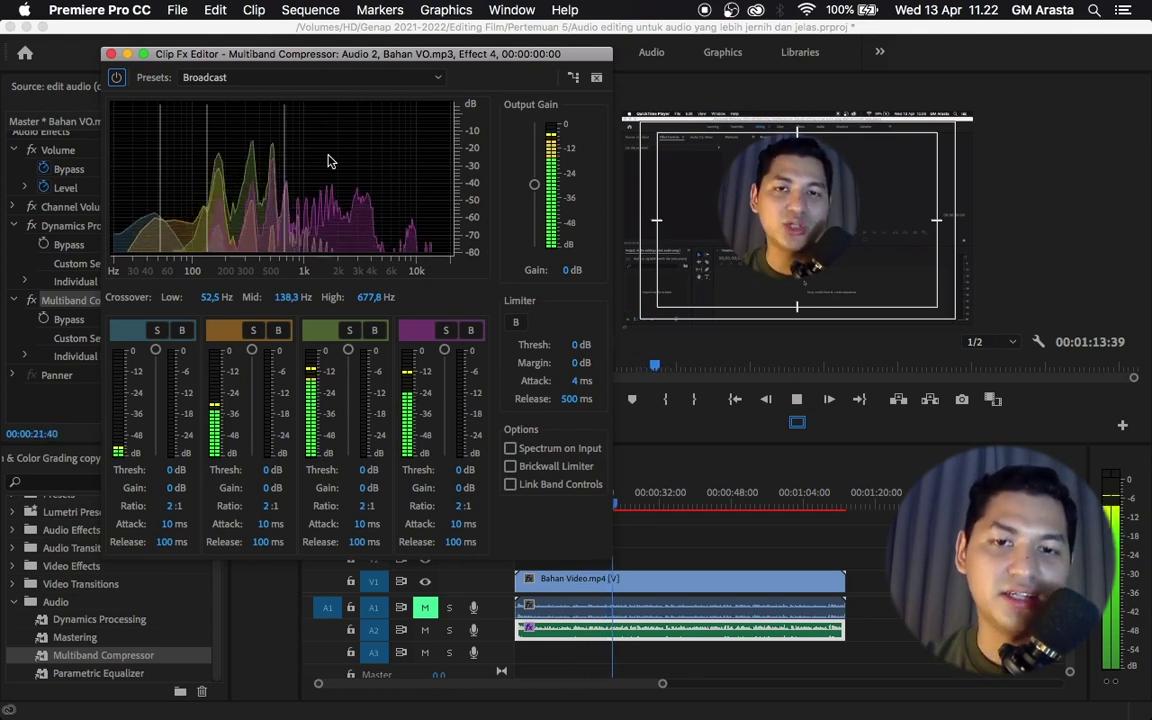
left_click_drag(535, 186, 534, 173)
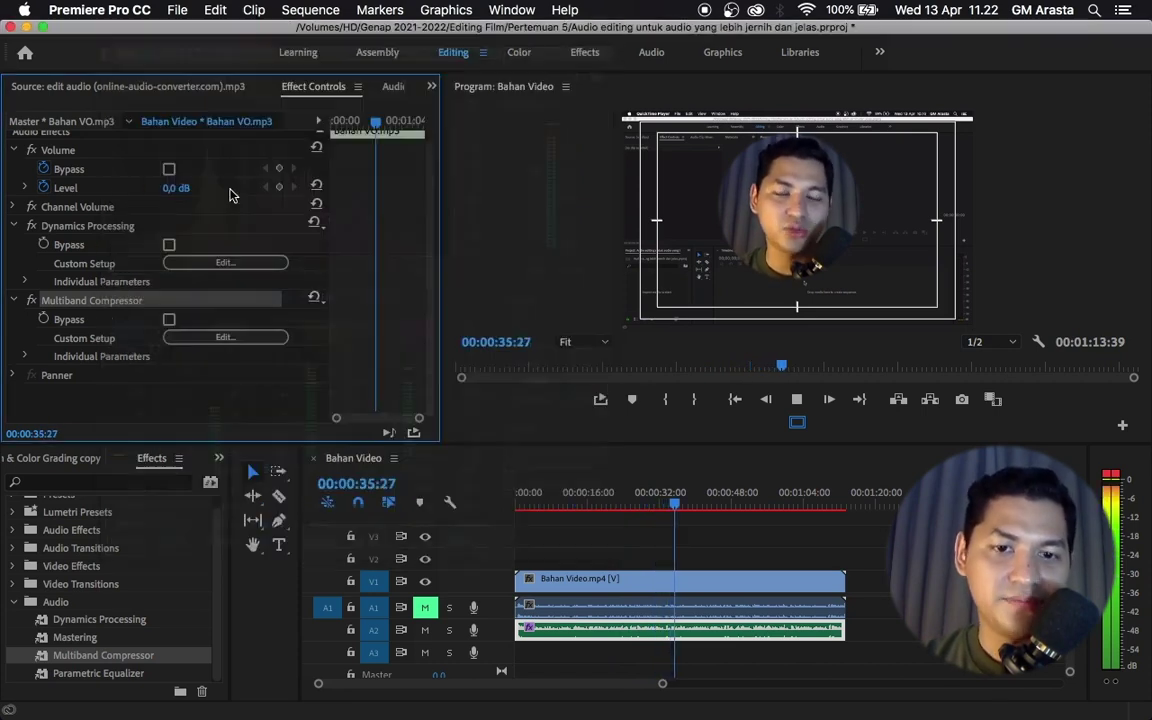
- Return the playhead to the sequence start and apply Parametric Equalizer from the Audio bin to the Bahan VO clip
left_click_drag(655, 501, 510, 516)
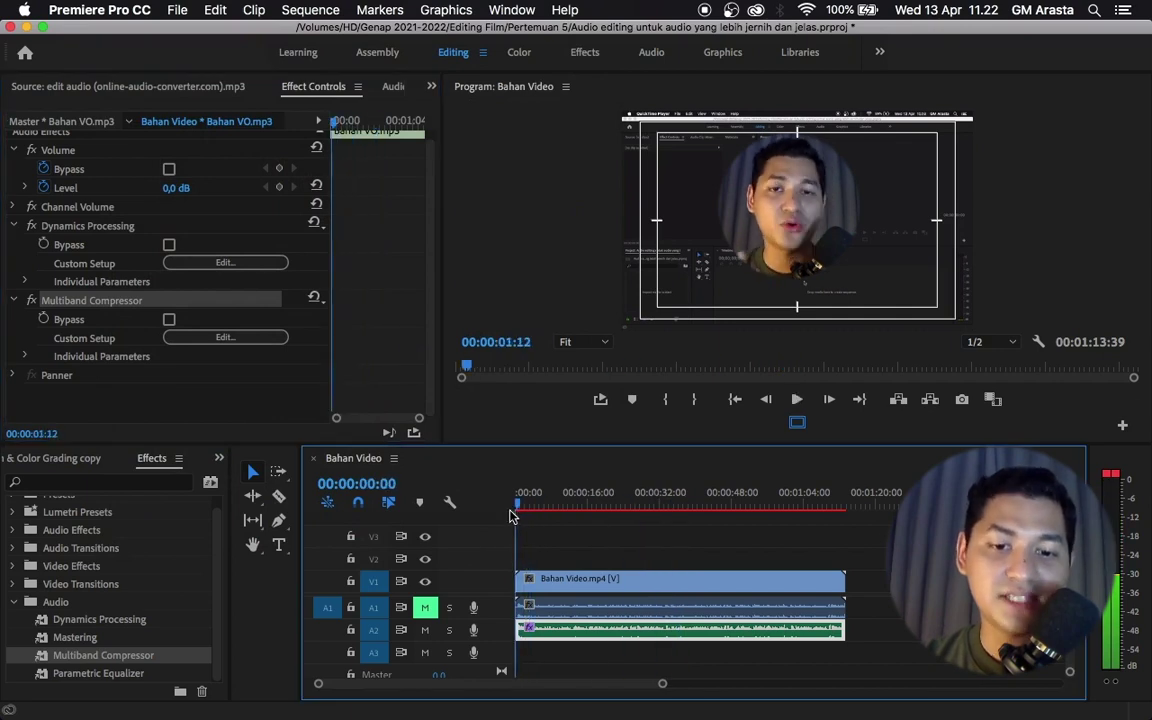
left_click_drag(590, 499, 498, 508)
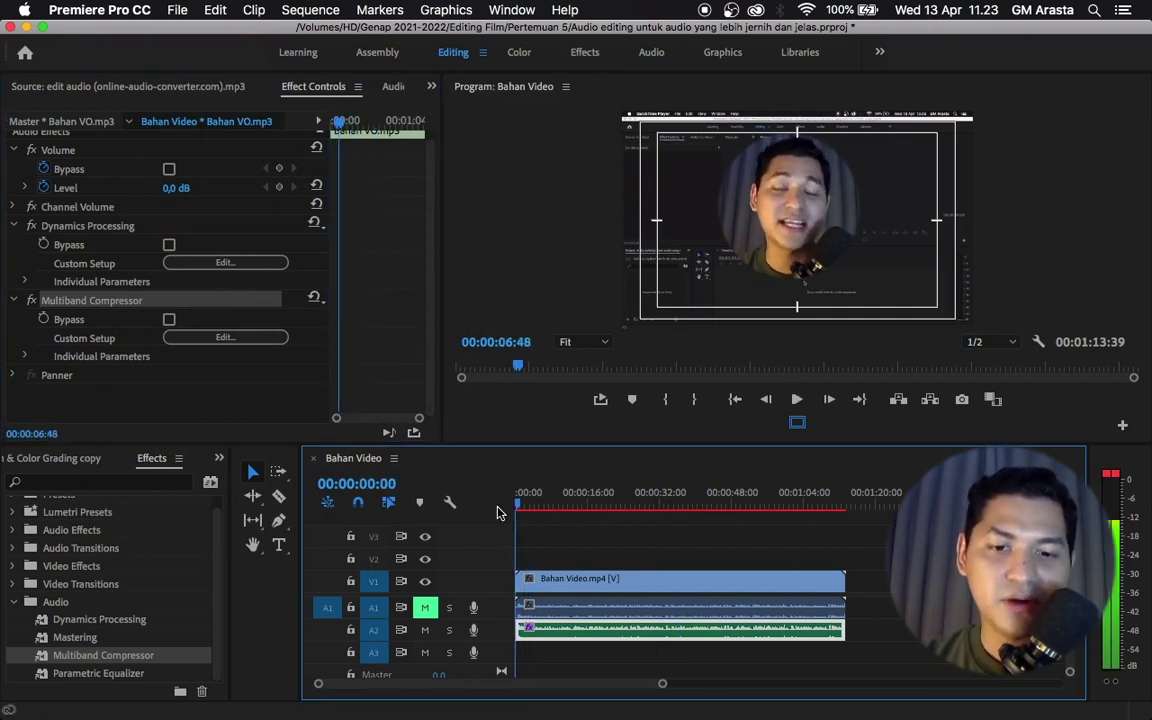
left_click(105, 675)
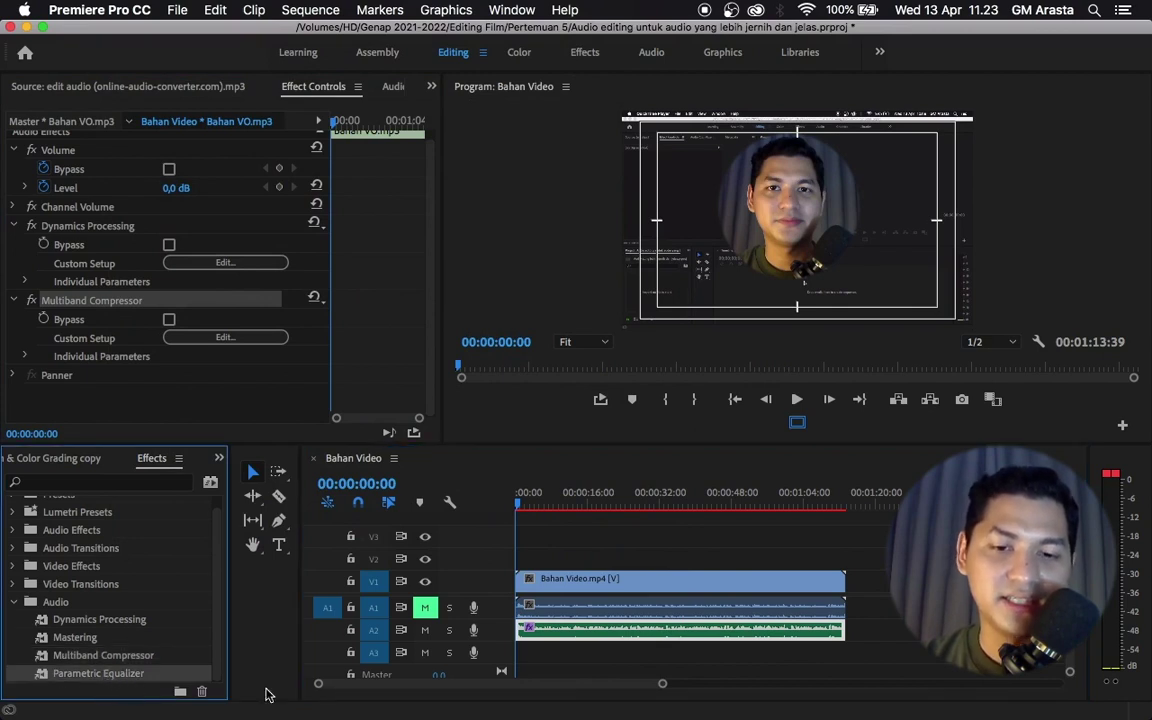
left_click(560, 637)
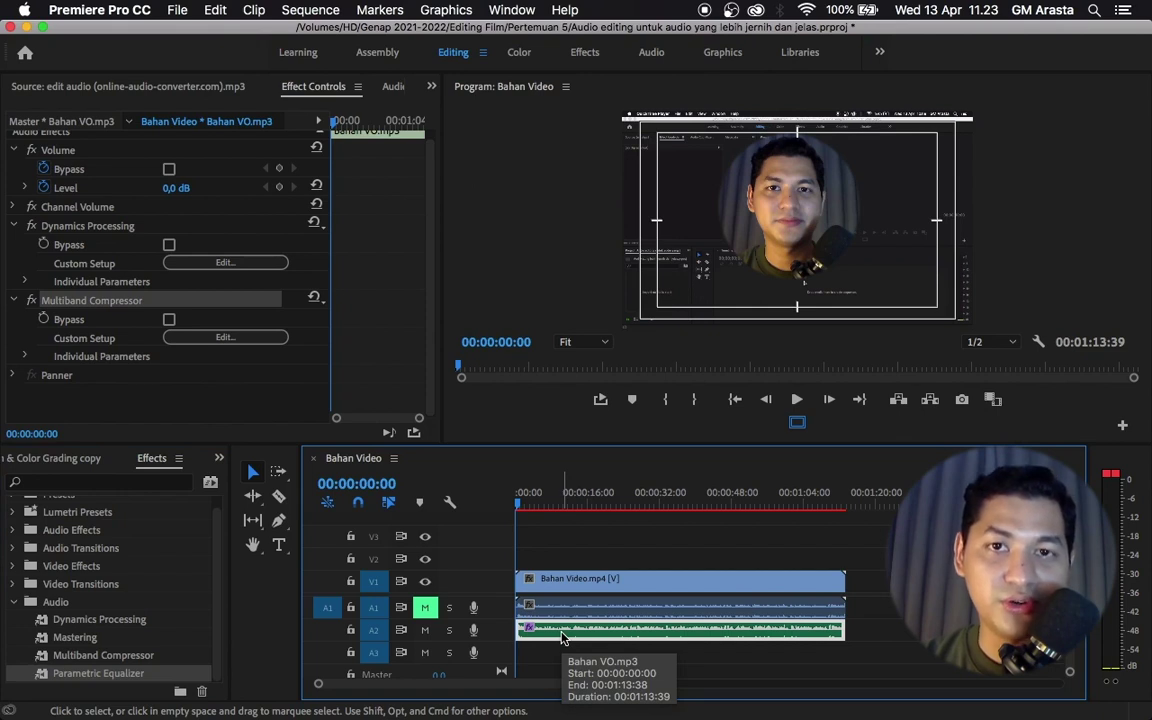
double_click(114, 679)
scroll(82, 354, "down", 3)
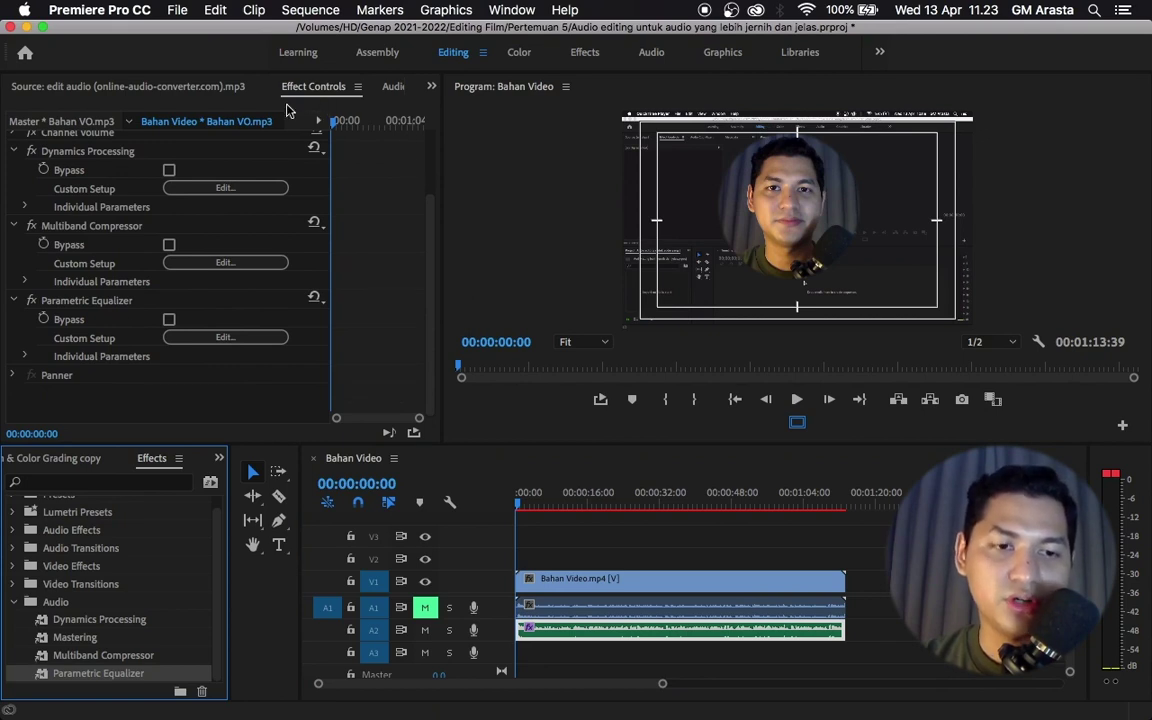
- Play the voice-over from the start and open the Parametric Equalizer's custom setup editor clear of the program preview
left_click(565, 471)
key("space")
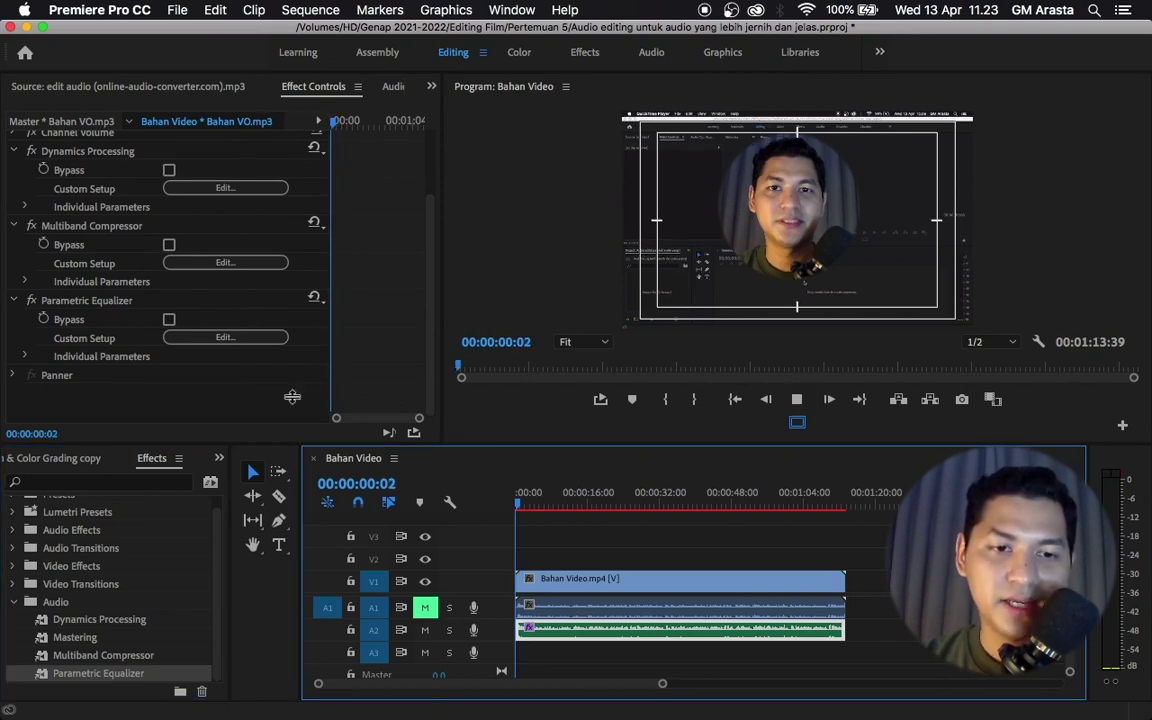
left_click(212, 339)
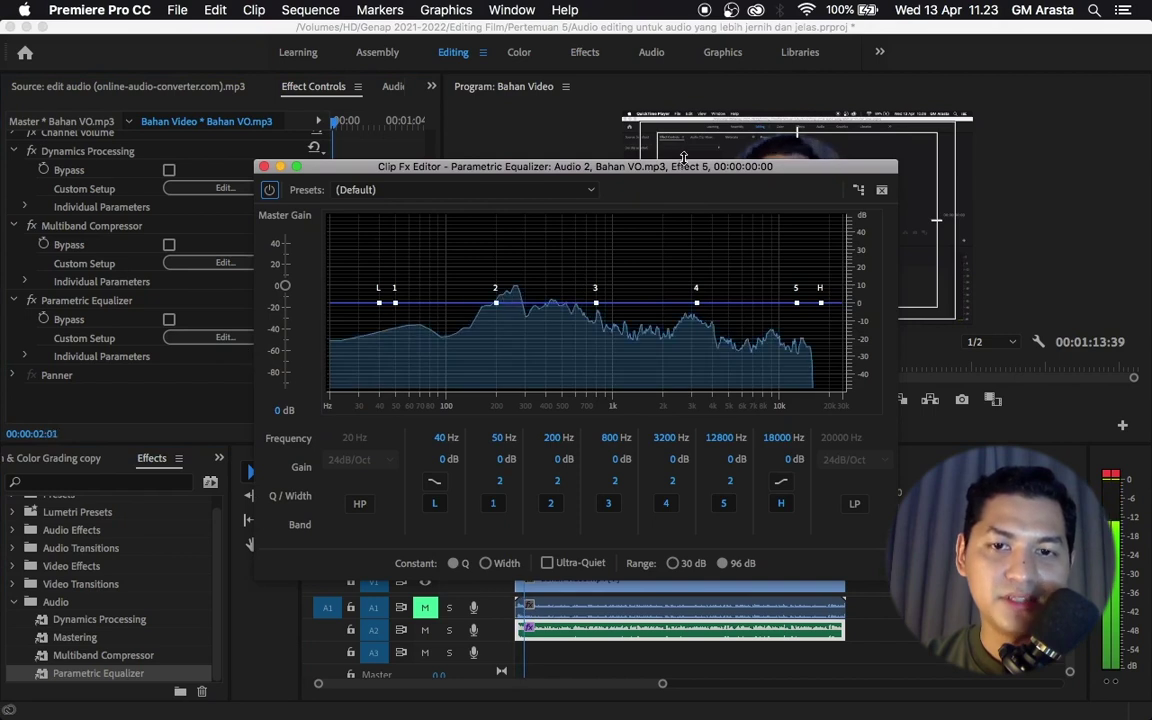
left_click_drag(683, 166, 483, 108)
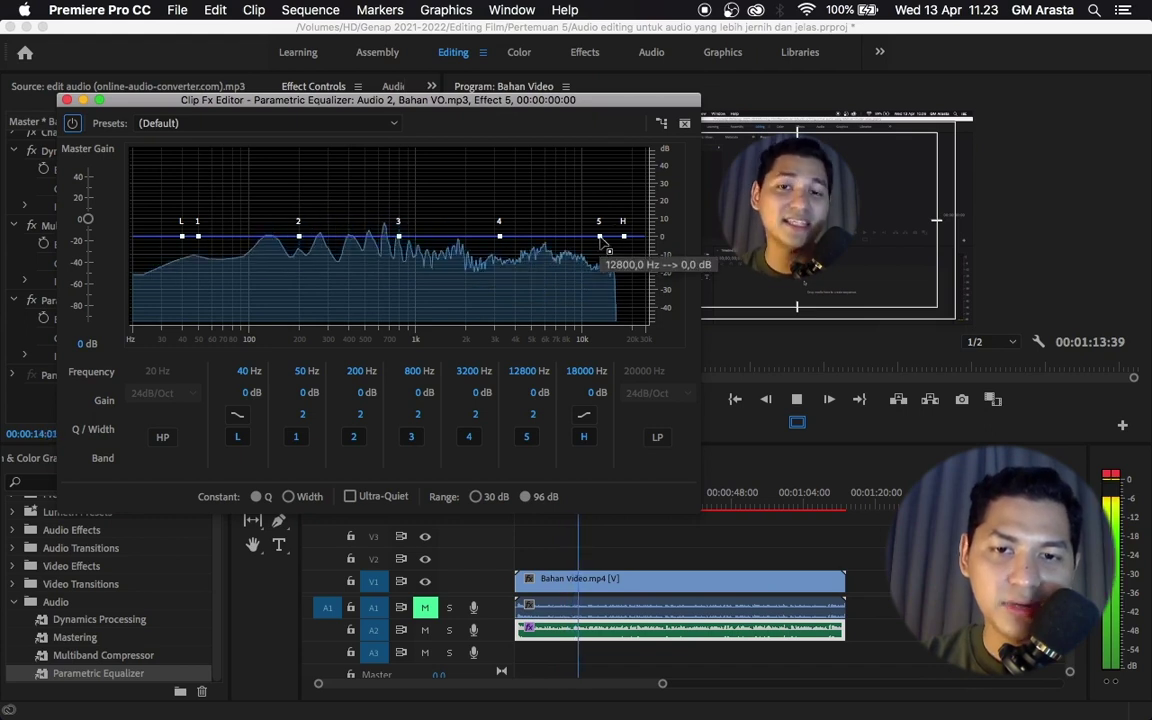
- Lower equalizer band 5 to about -21.2 dB at 12726 Hz and raise the high shelf to about 10.6 dB at 17586 Hz
left_click_drag(600, 236, 598, 254)
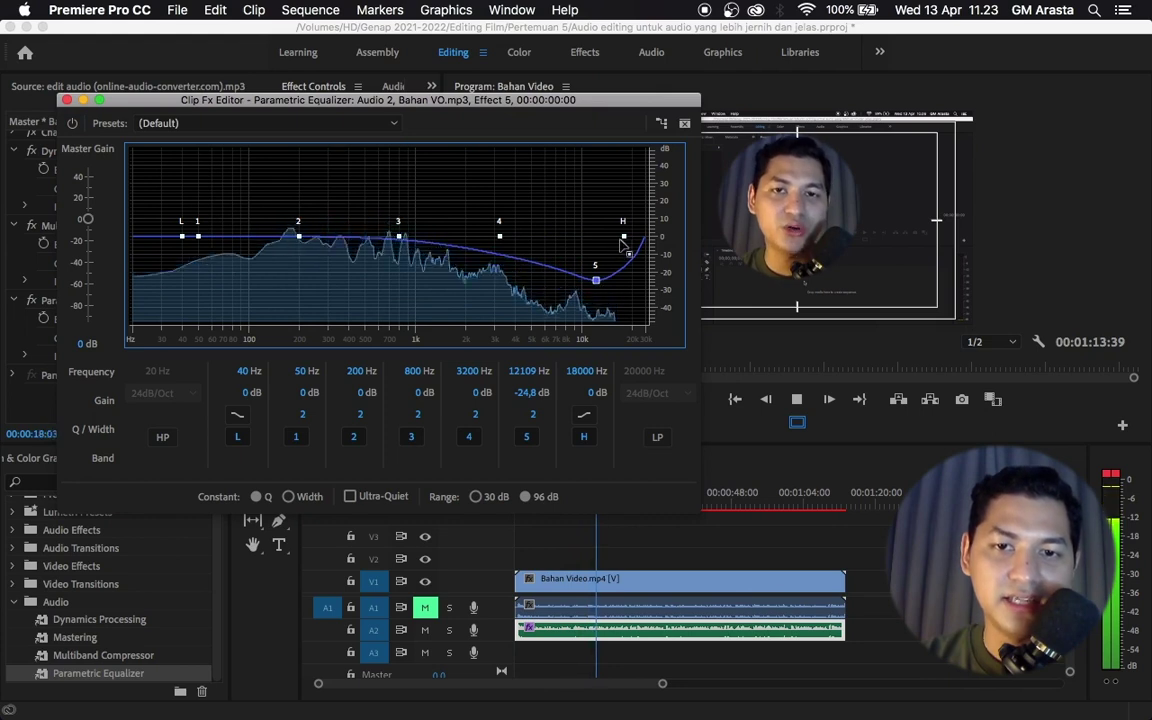
left_click_drag(623, 237, 623, 220)
left_click_drag(596, 280, 600, 275)
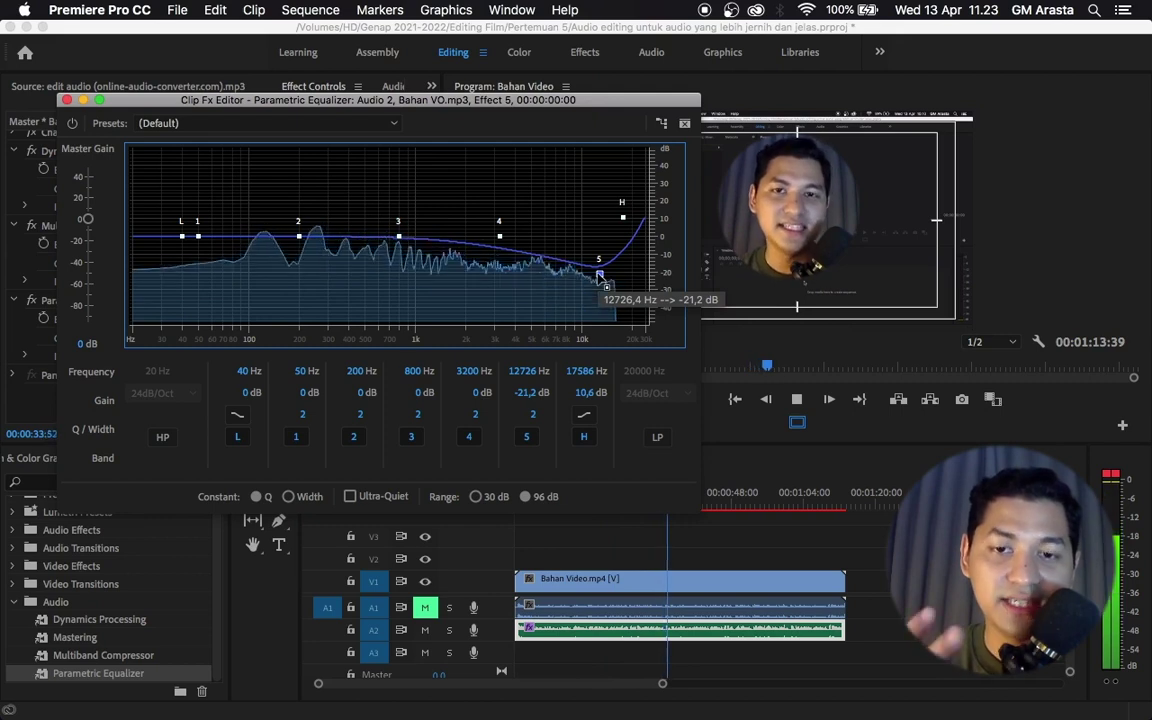
- Close the Parametric Equalizer editor and return the playhead to the start of the sequence
left_click(67, 104)
key("space")
left_click(421, 521)
key("Home")
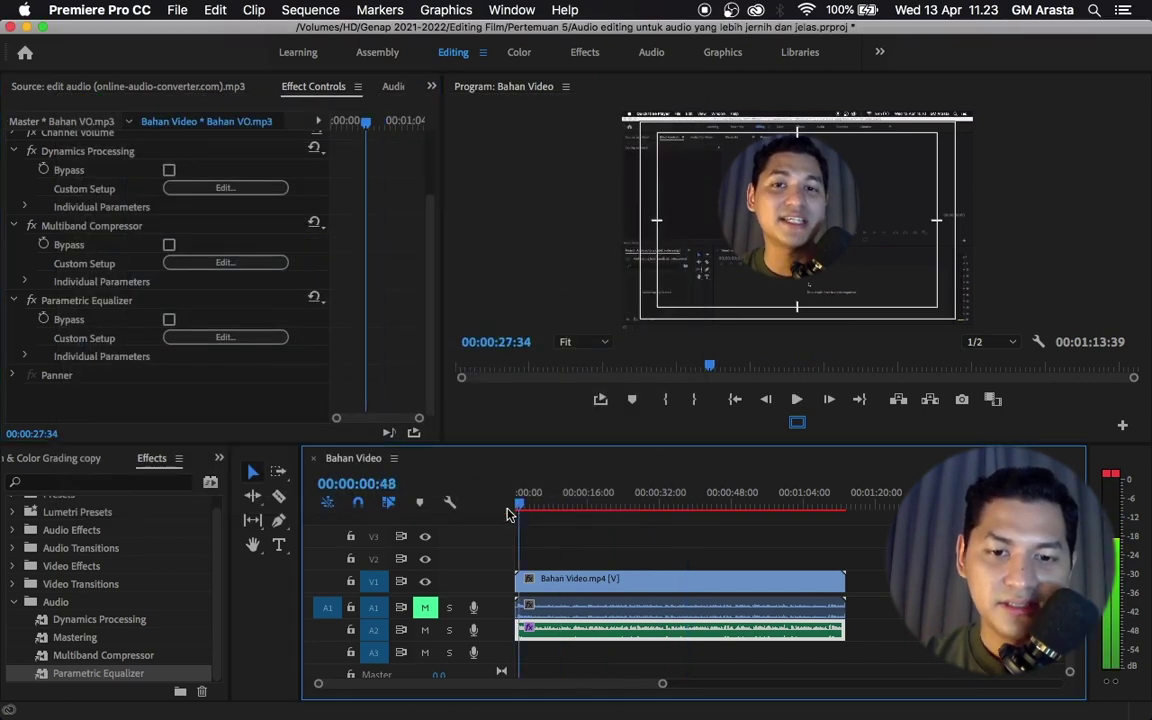
left_click_drag(602, 498, 494, 511)
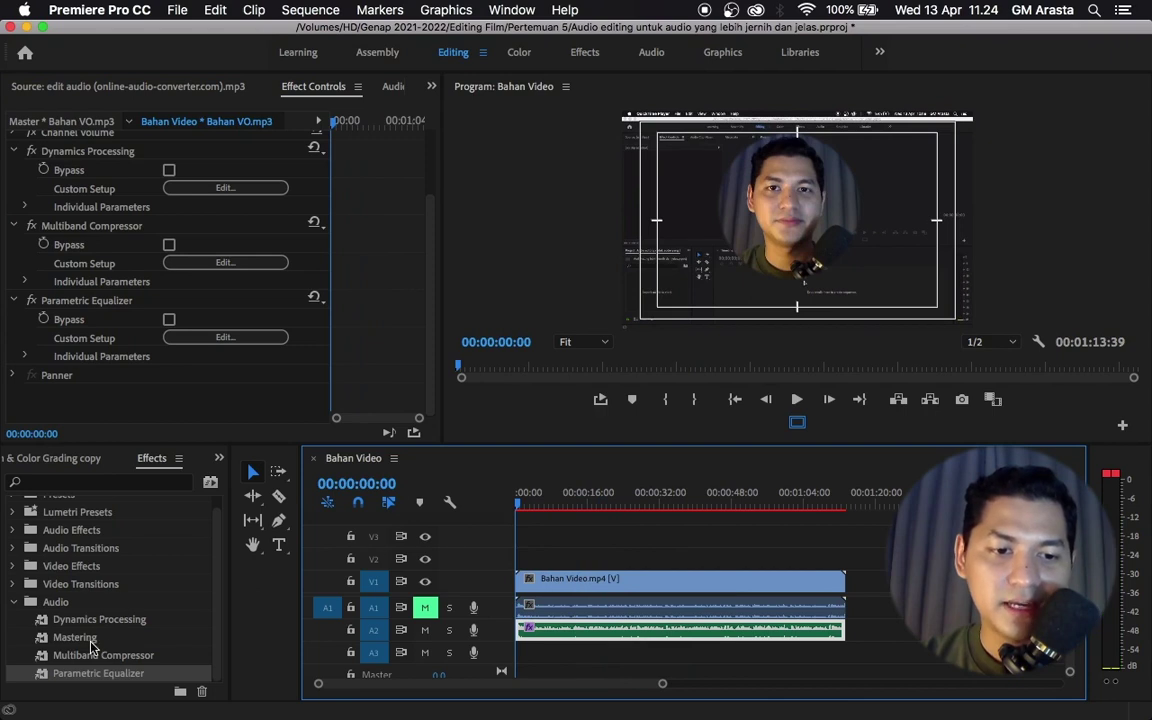
- Apply the Mastering effect from the Audio bin to the Bahan VO clip
left_click(87, 643)
left_click(512, 525)
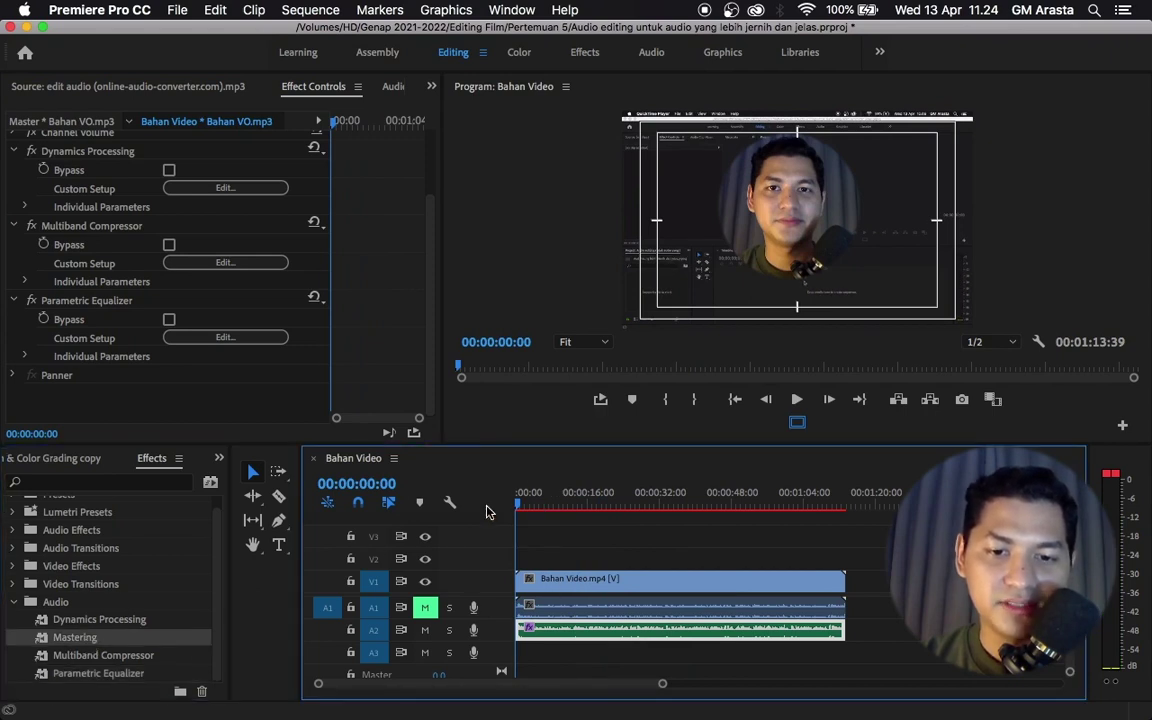
double_click(70, 641)
scroll(100, 354, "down", 4)
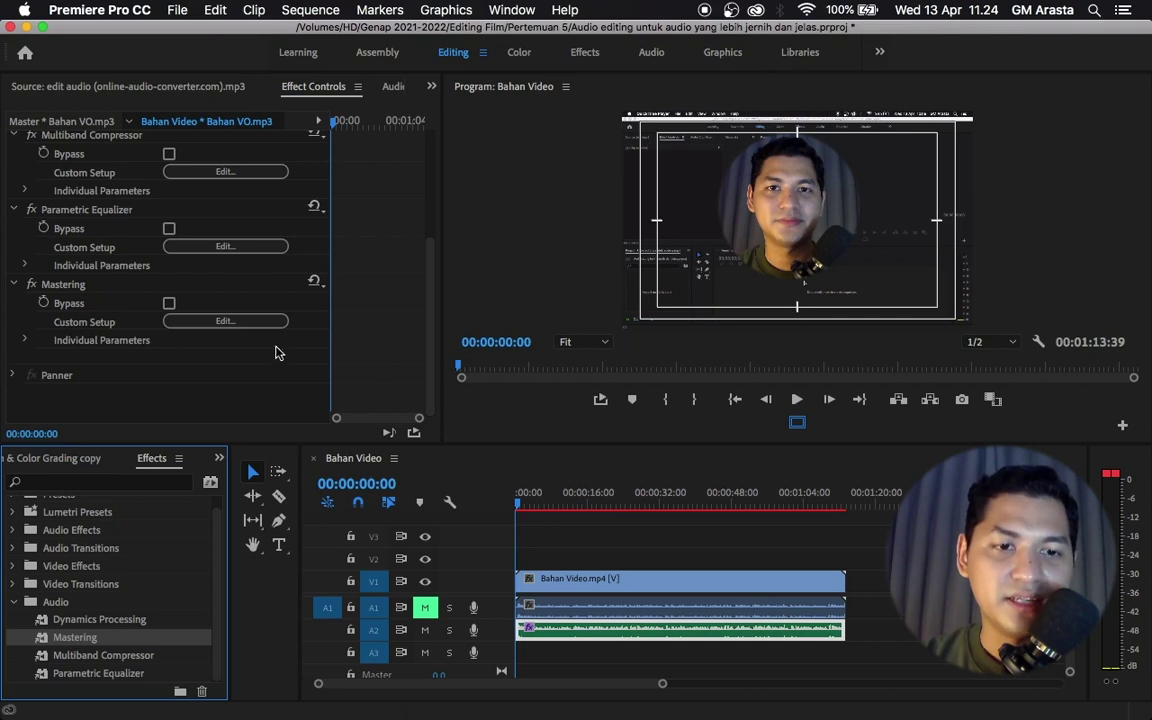
- Open the Mastering effect's custom setup editor clear of the program preview and play the voice-over from the start
left_click(230, 322)
left_click_drag(543, 193, 338, 80)
key("space")
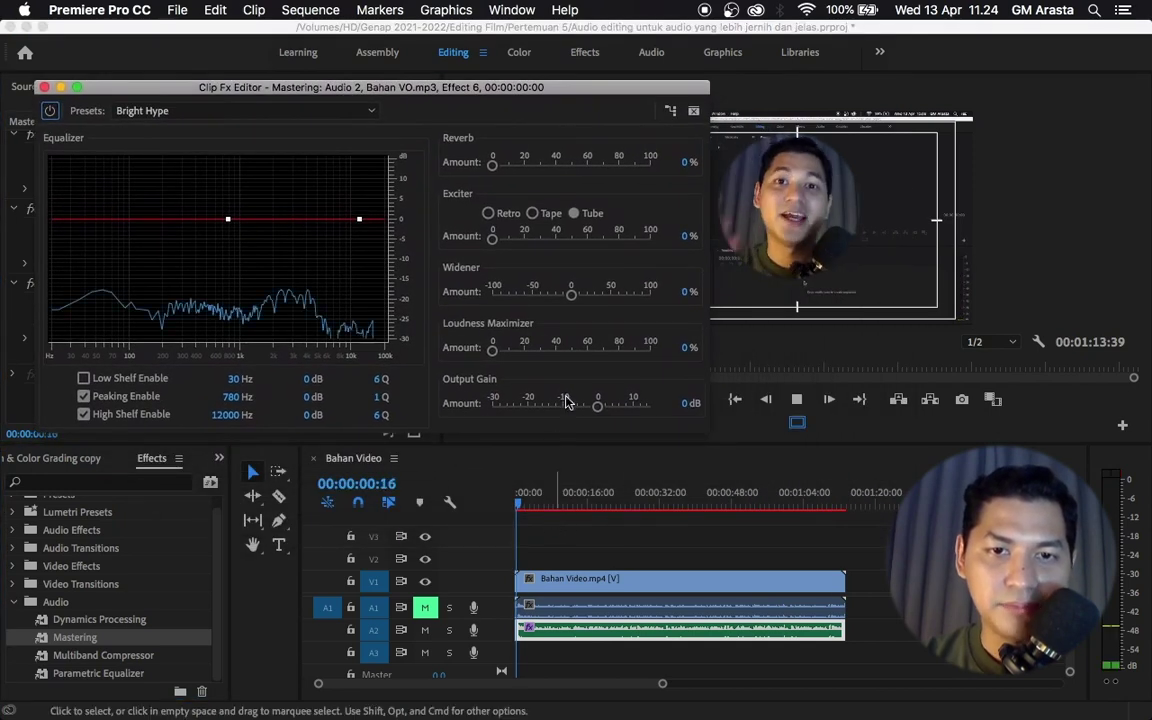
- Set Mastering's reverb to 21%, loudness maximizer to 15%, output gain to 3 dB, and high shelf to -10 dB at about 12541 Hz
left_click_drag(492, 168, 528, 176)
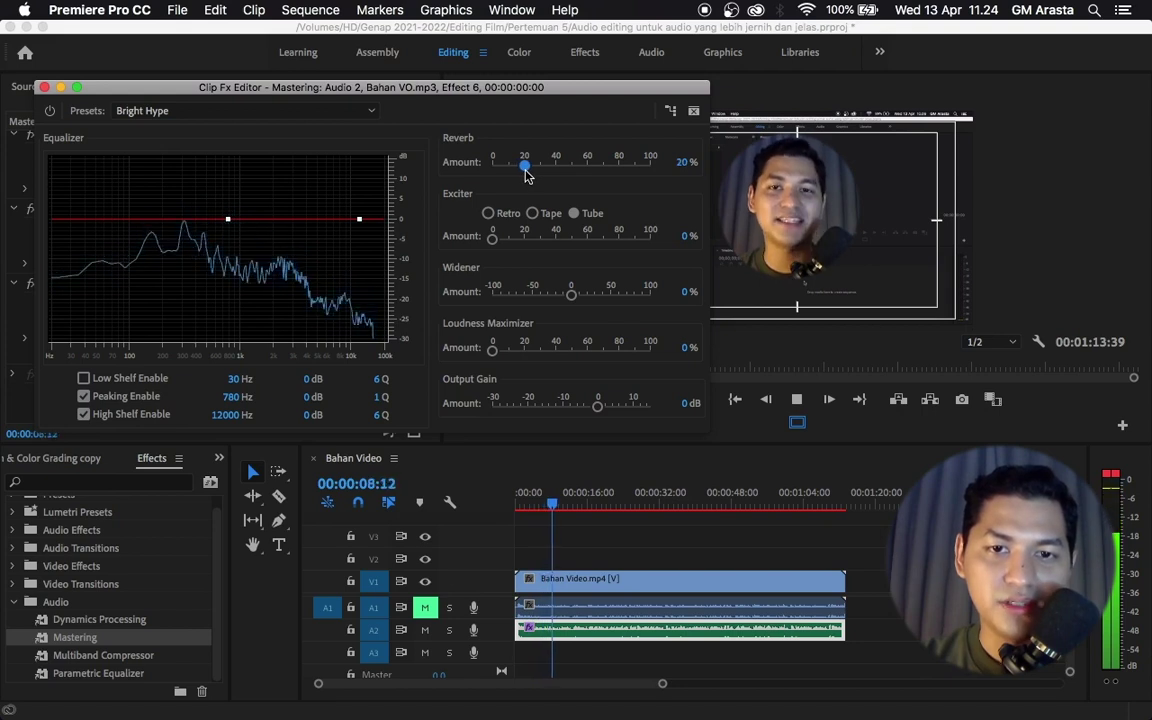
left_click_drag(492, 348, 515, 352)
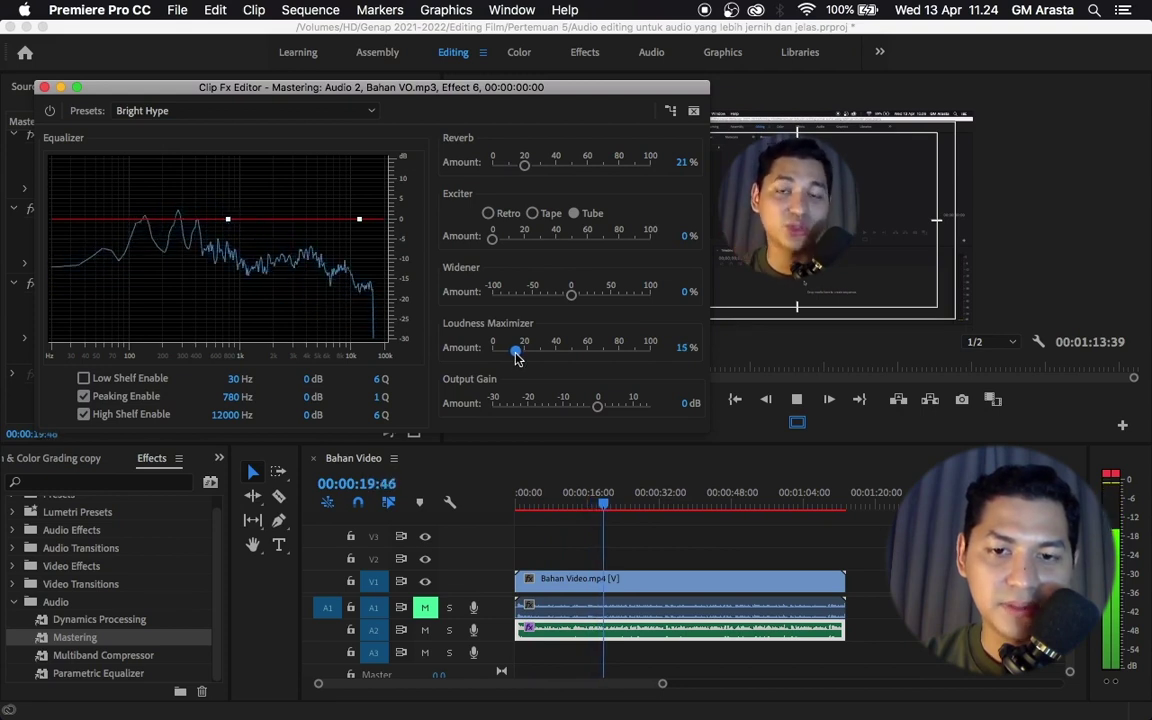
left_click_drag(598, 412, 608, 413)
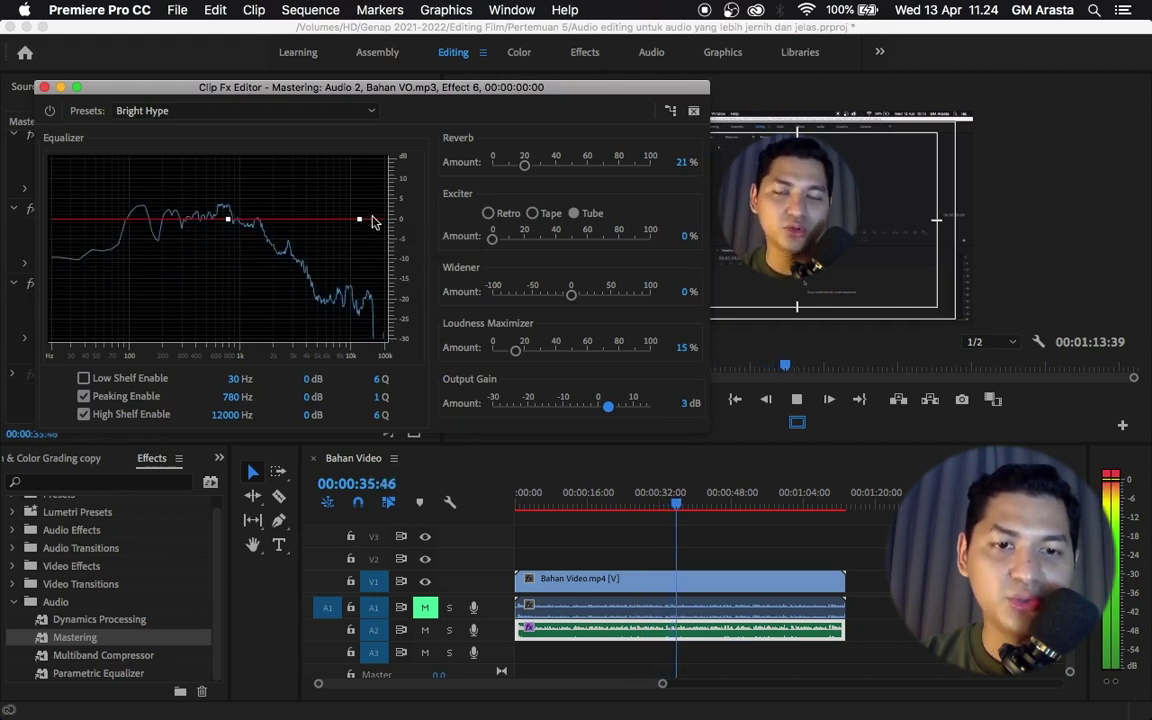
left_click_drag(359, 219, 362, 252)
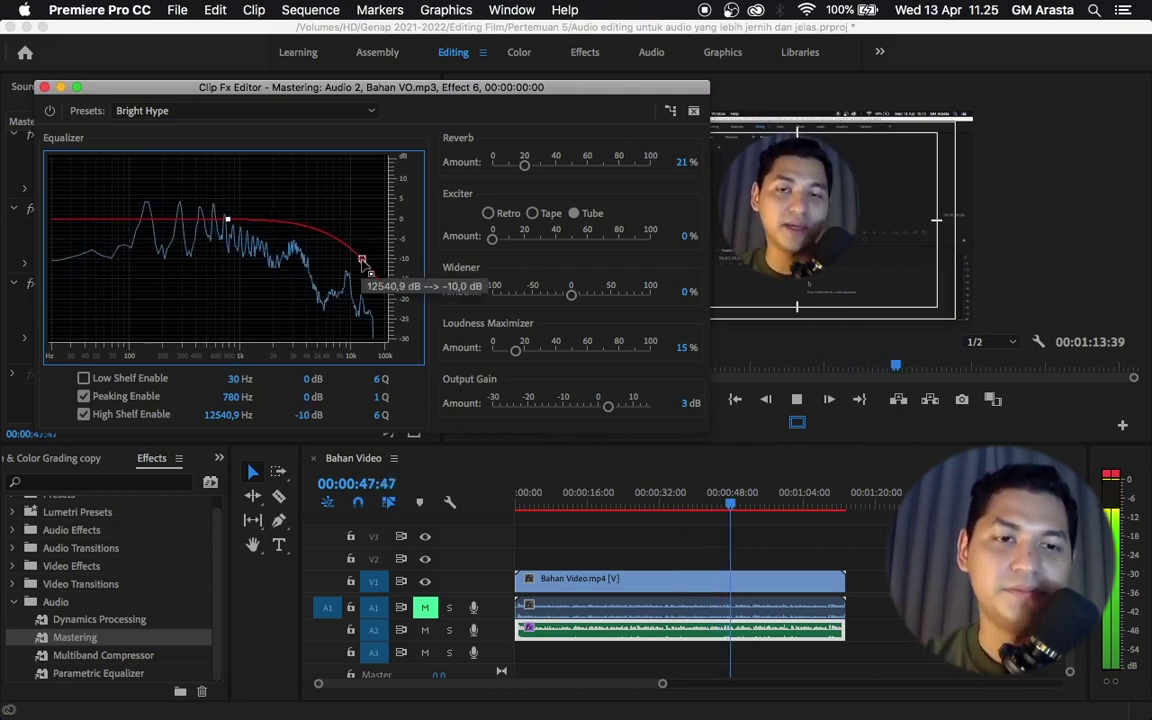
- Close the Mastering editor and return the playhead to the sequence start
left_click(44, 87)
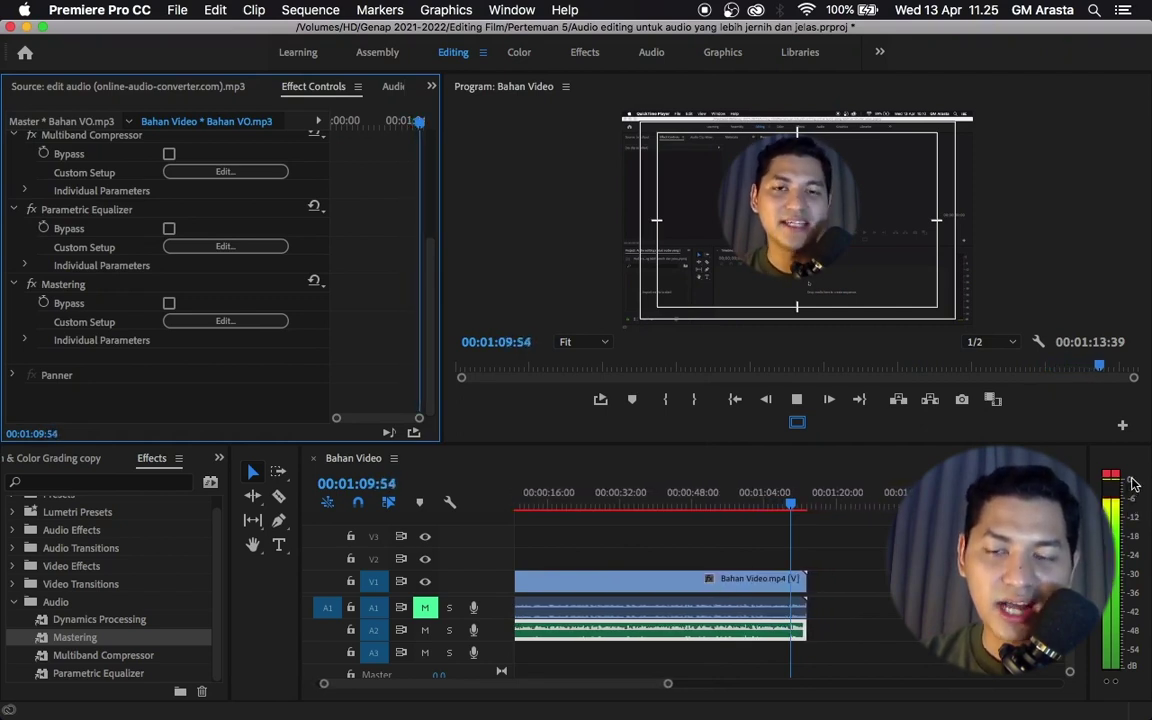
left_click(546, 529)
key("Home")
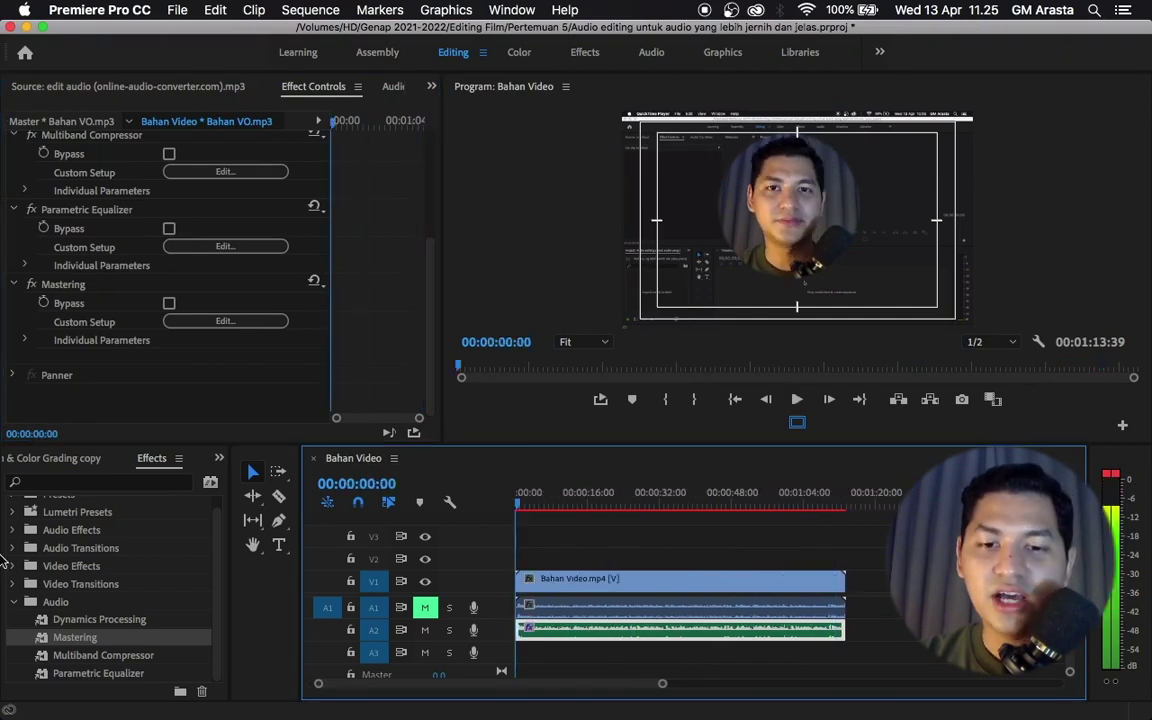